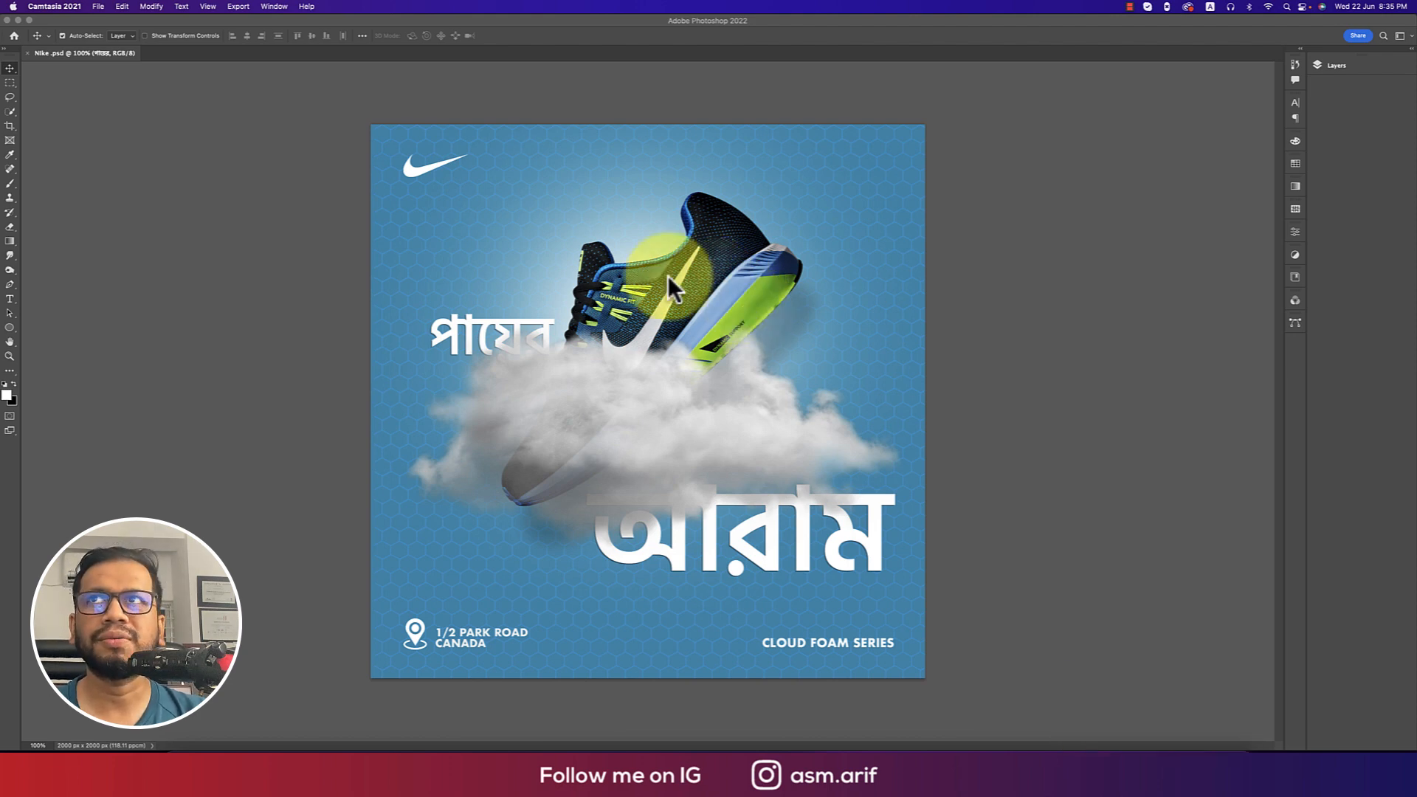
Create a new 2000 x 2000 pixel RGB document called nike, with a resolution of 300 pixels per centimeter and a transparent background
click(111, 74)
click(84, 6)
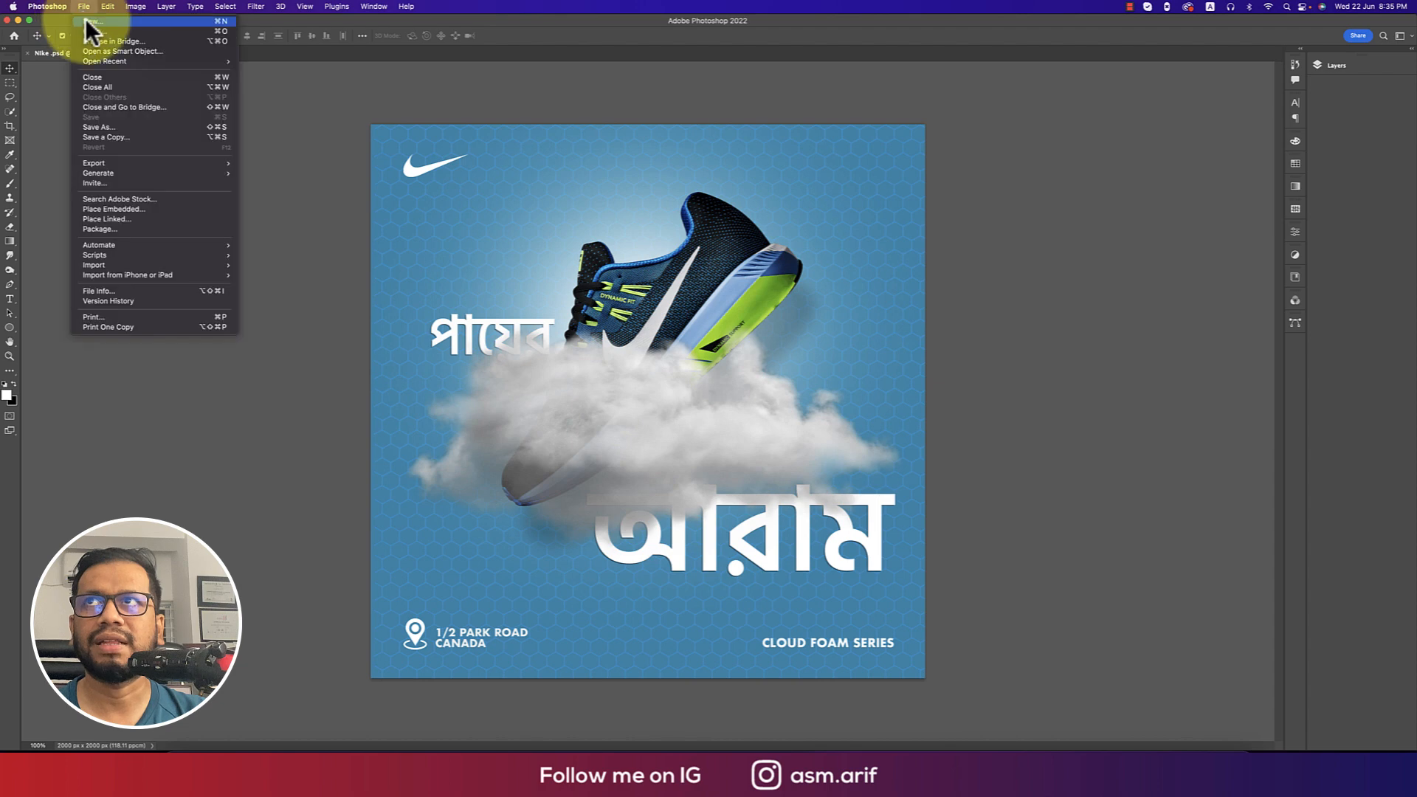
click(177, 21)
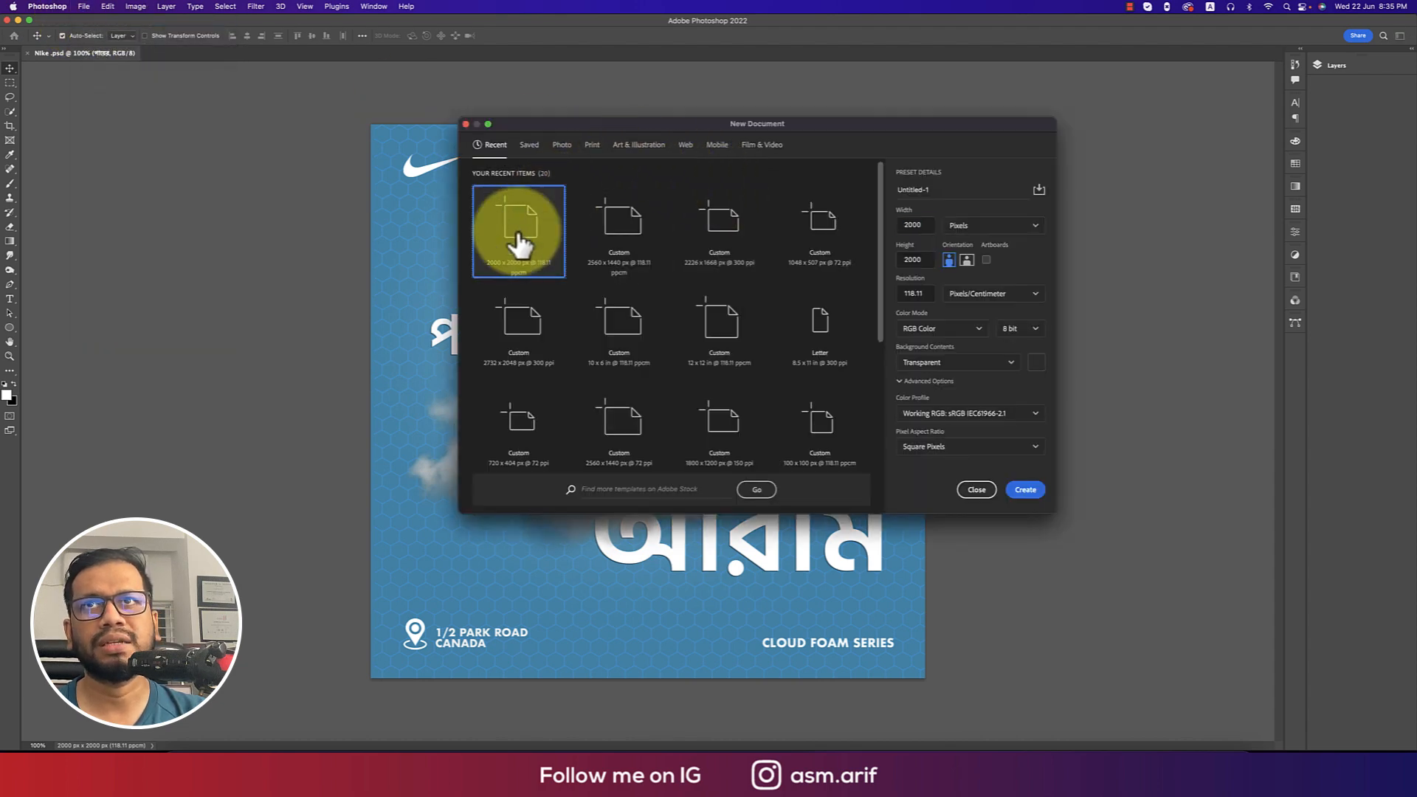
drag(926, 294, 889, 291)
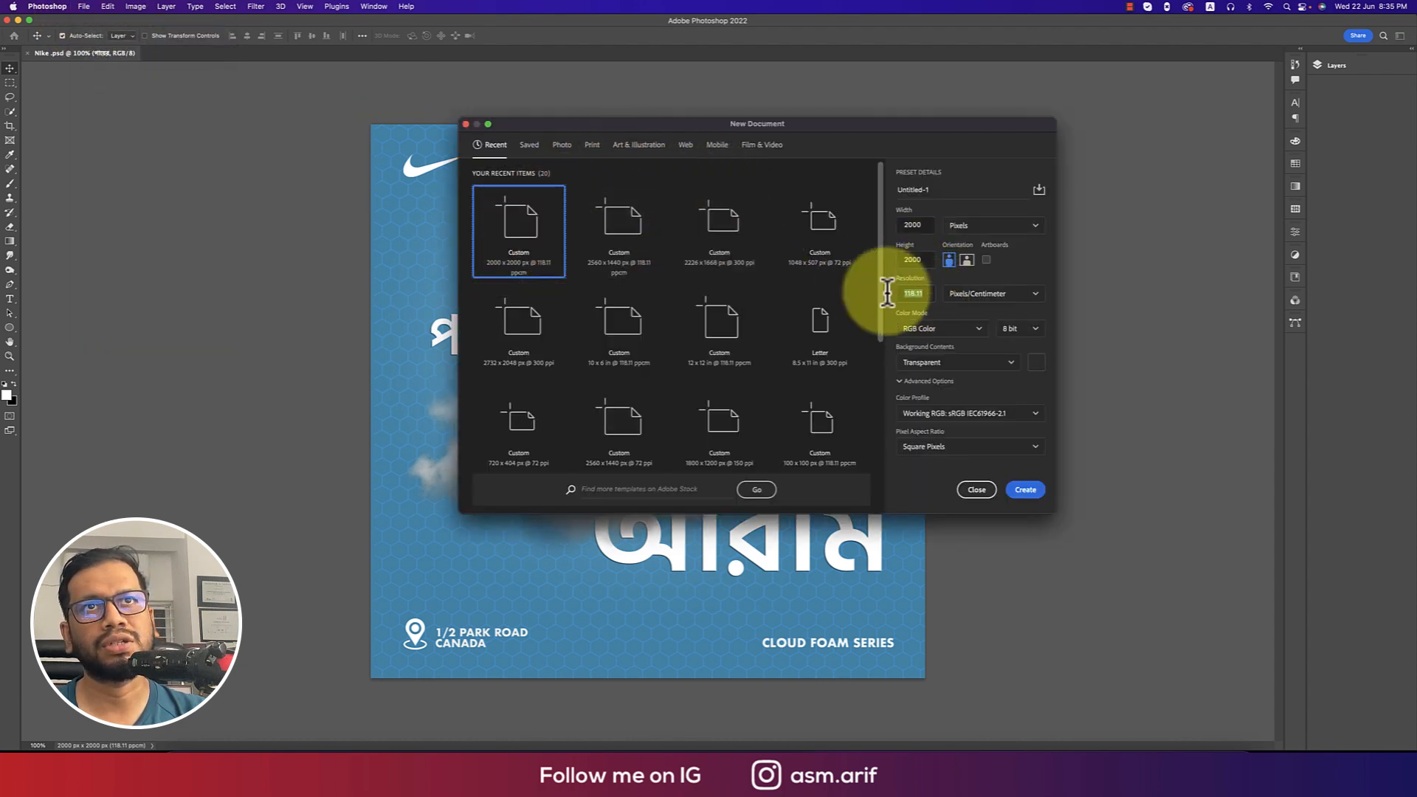
text(300)
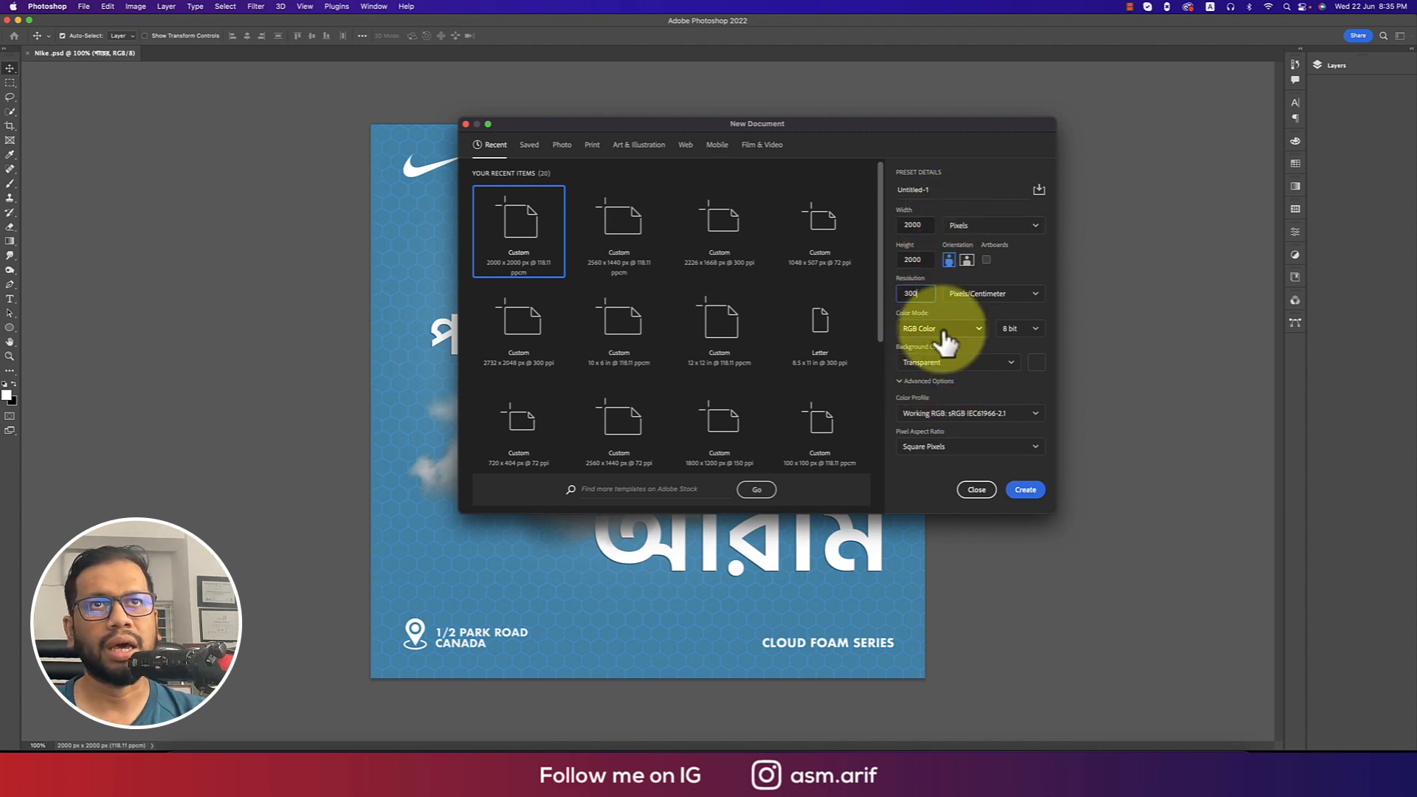
double_click(919, 190)
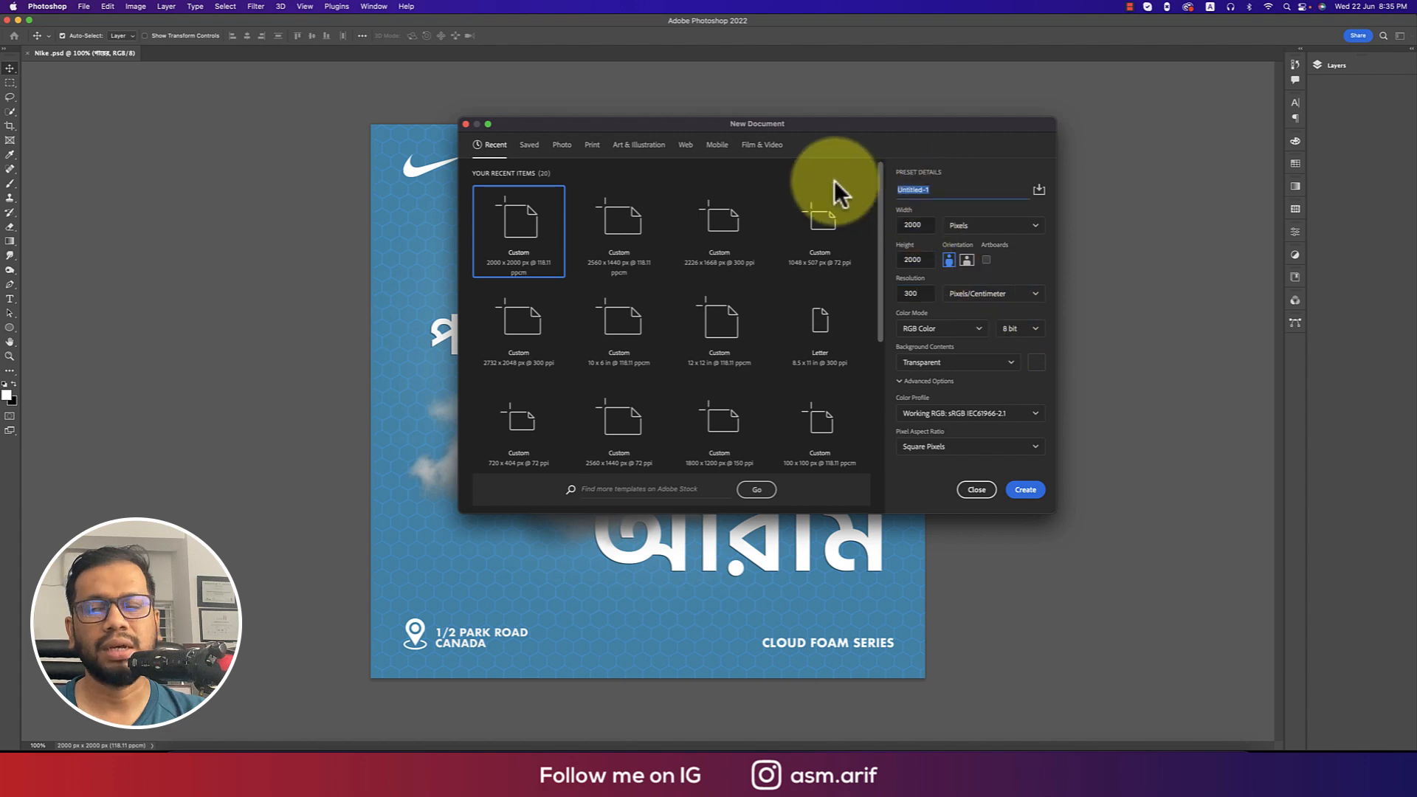
text(nike)
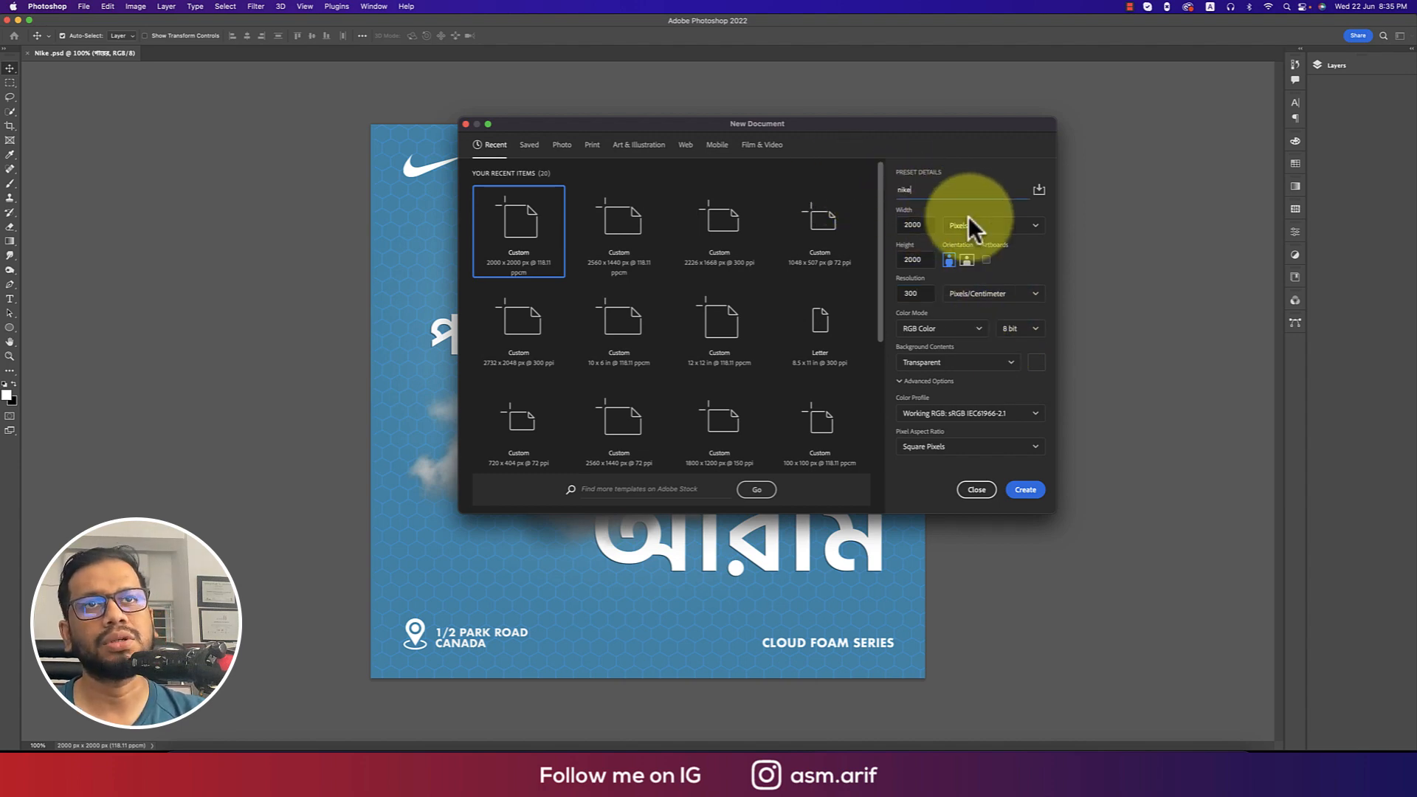
click(1026, 490)
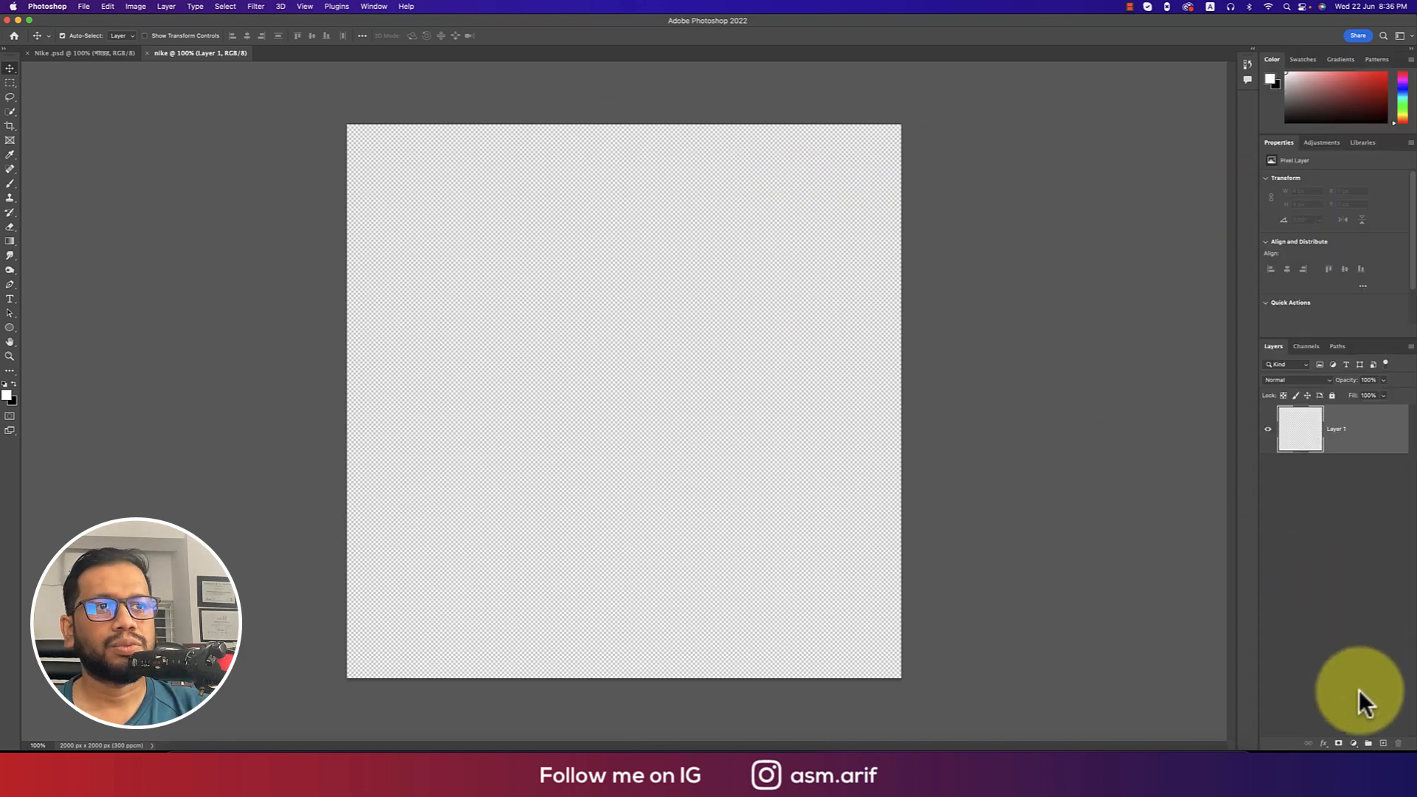
Add a Solid Color fill layer as the background and color it medium blue (#298aa6)
click(1354, 744)
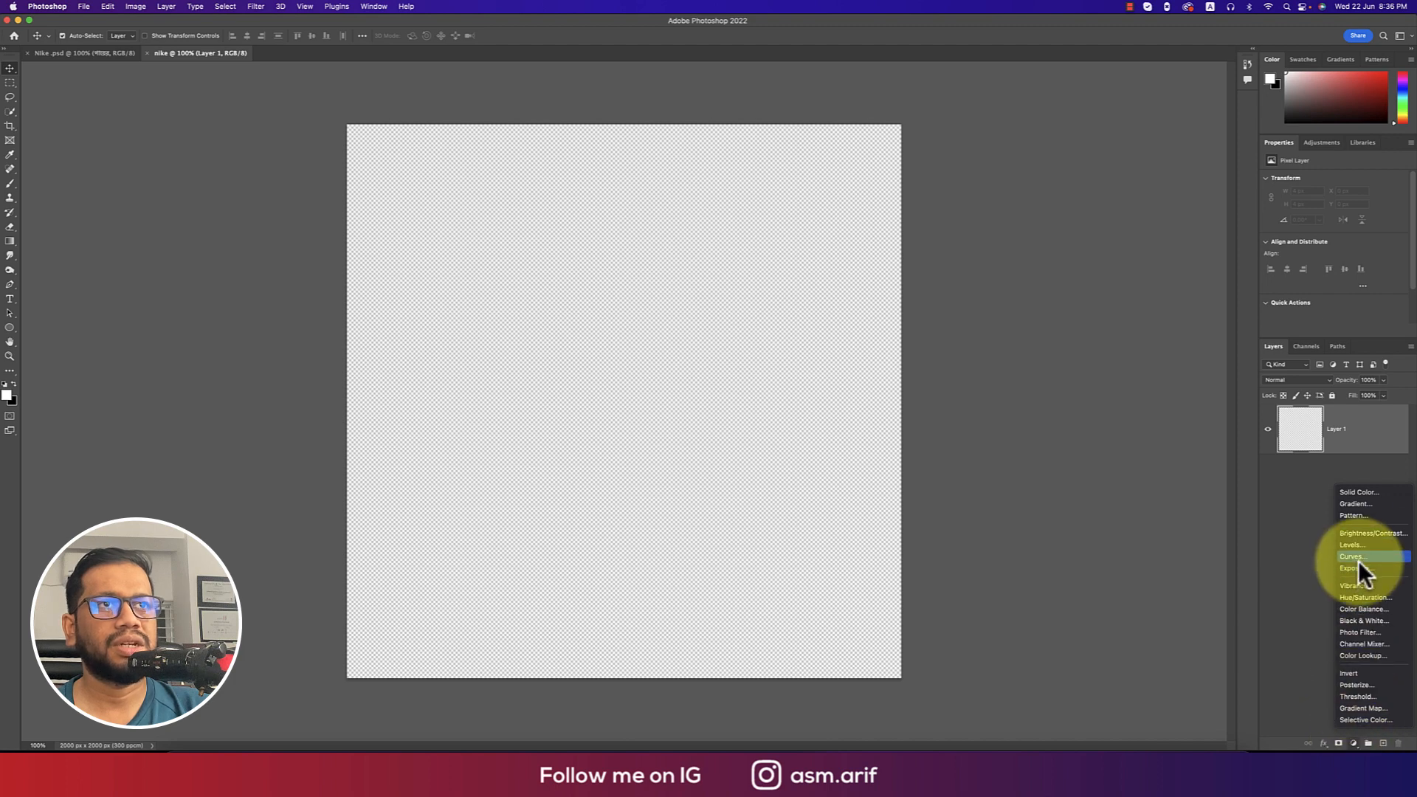
click(1361, 492)
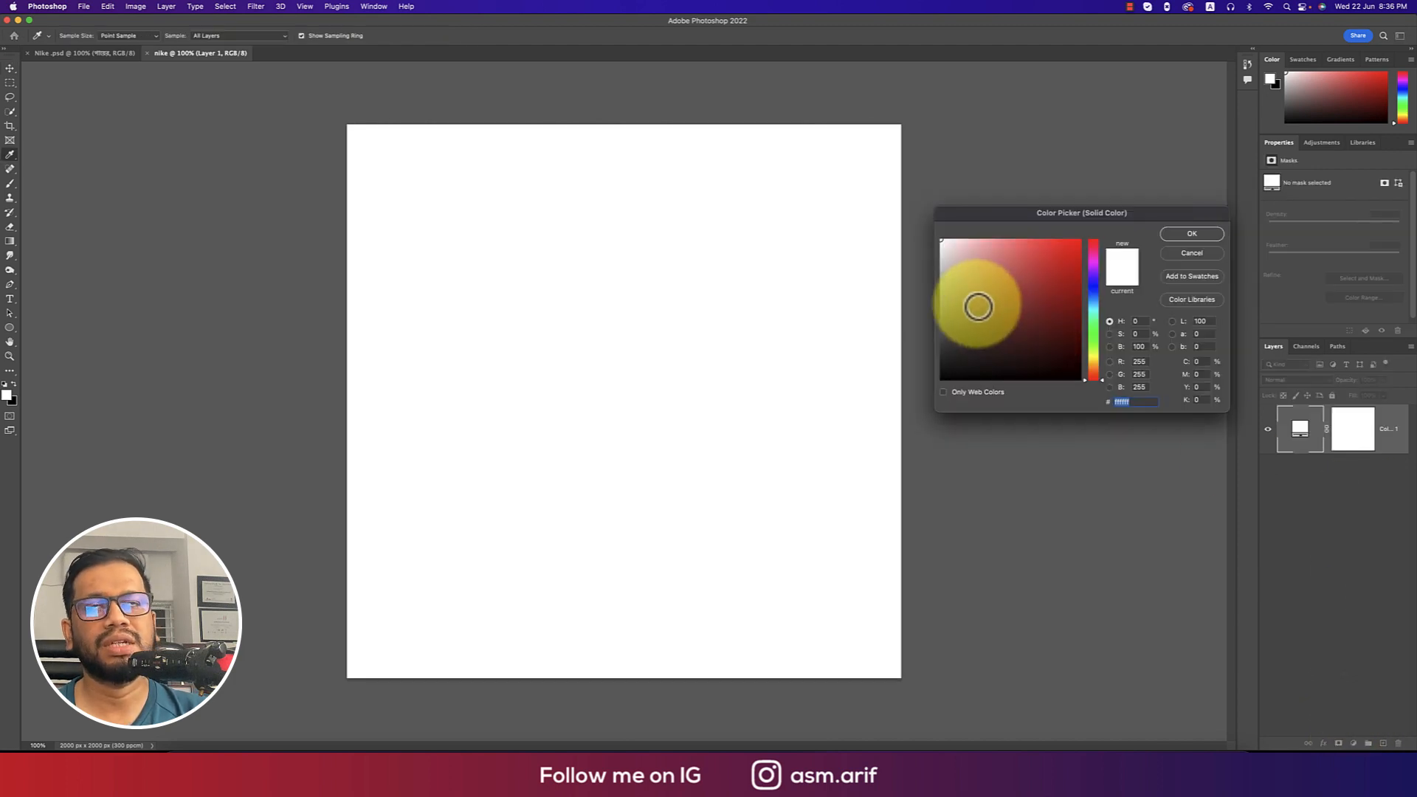
drag(977, 304, 955, 283)
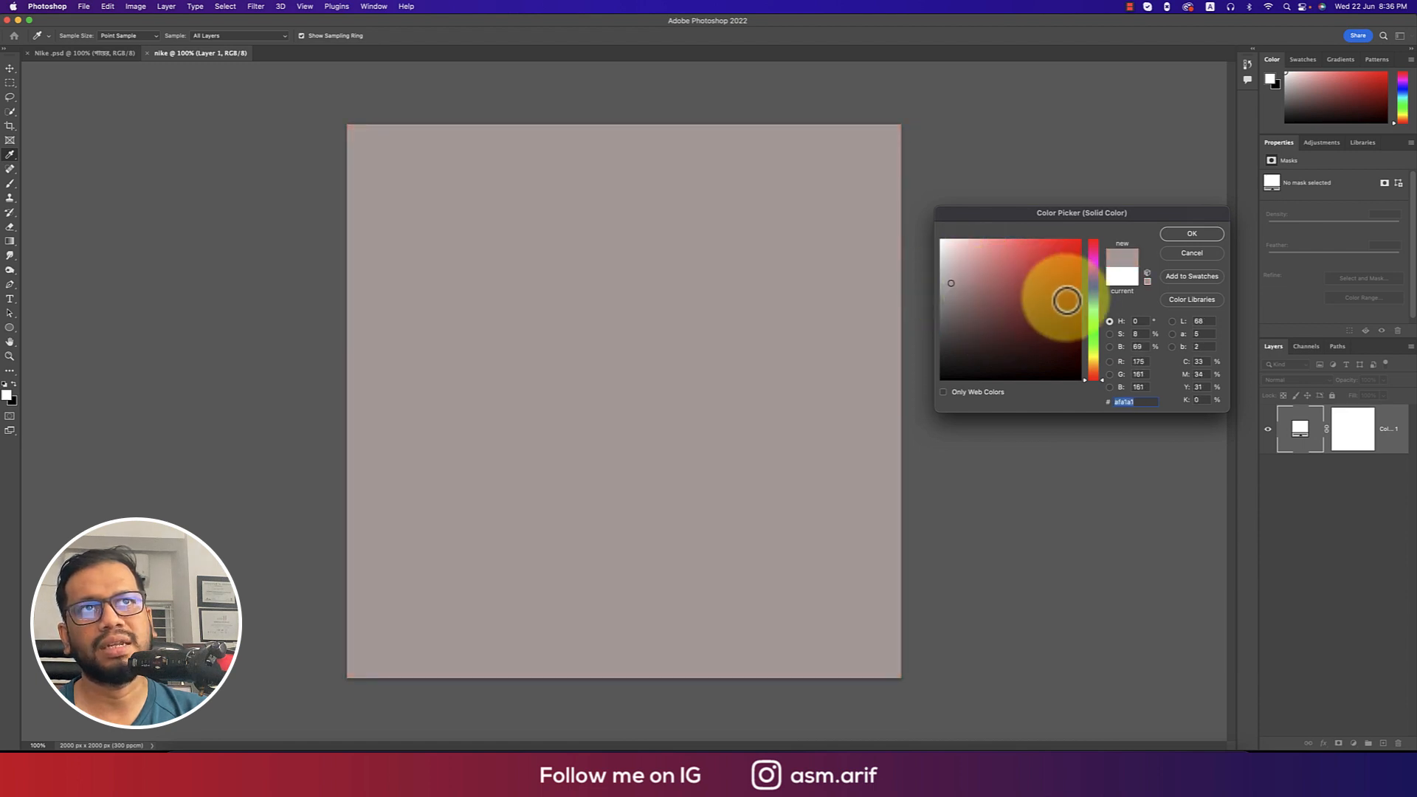
click(1091, 303)
click(1181, 235)
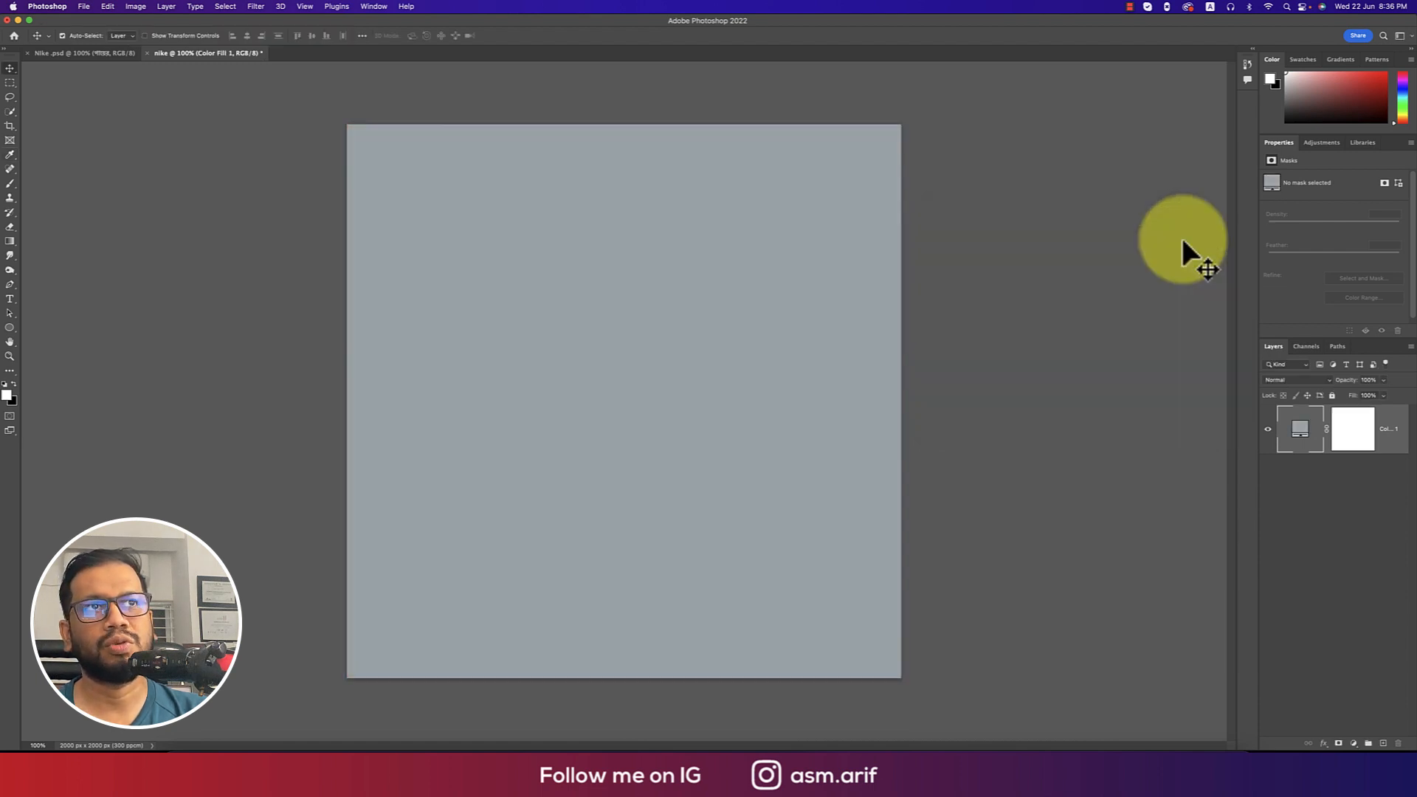
double_click(1298, 434)
mouse_move(1060, 313)
mouse_down()
mouse_move(971, 348)
mouse_move(1029, 291)
mouse_move(1043, 298)
mouse_up()
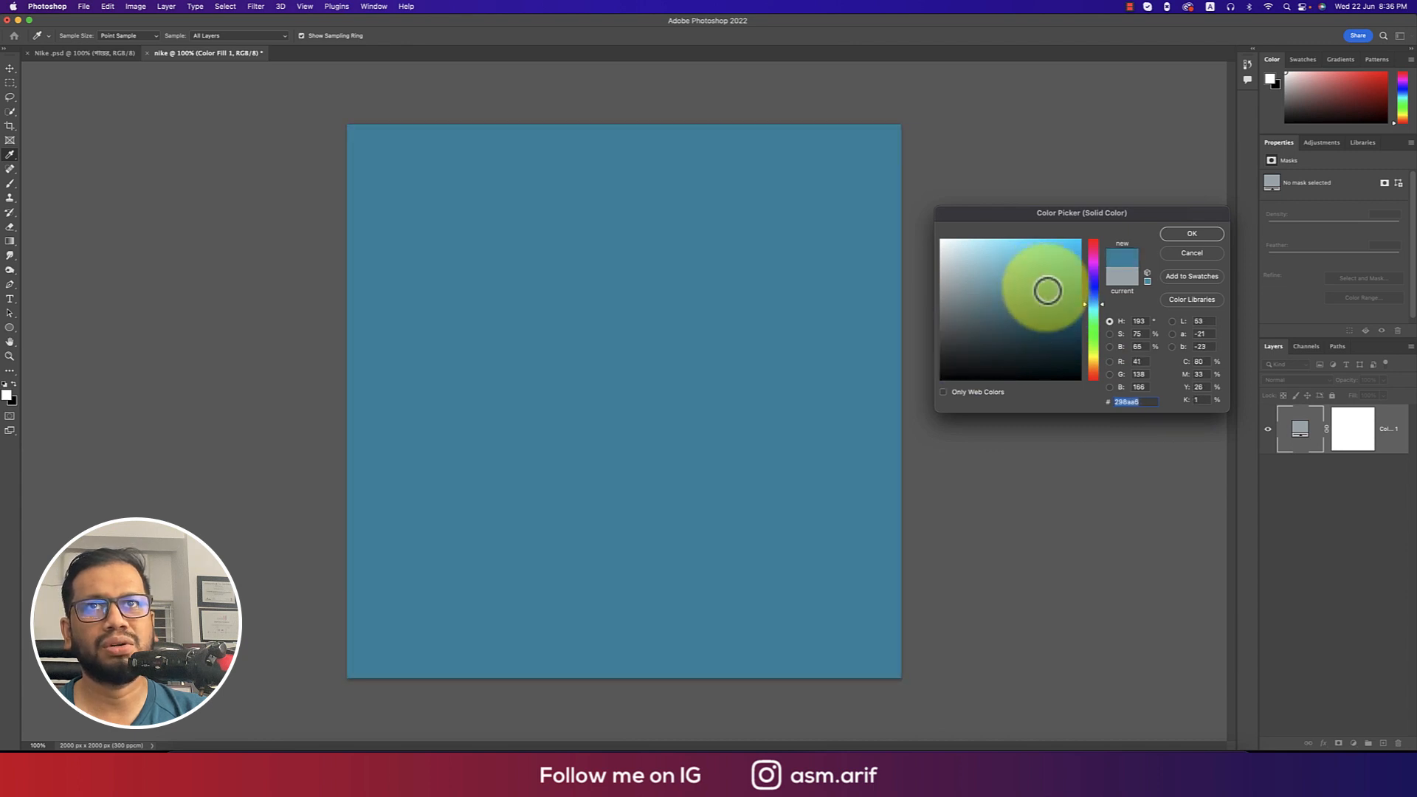
click(1180, 233)
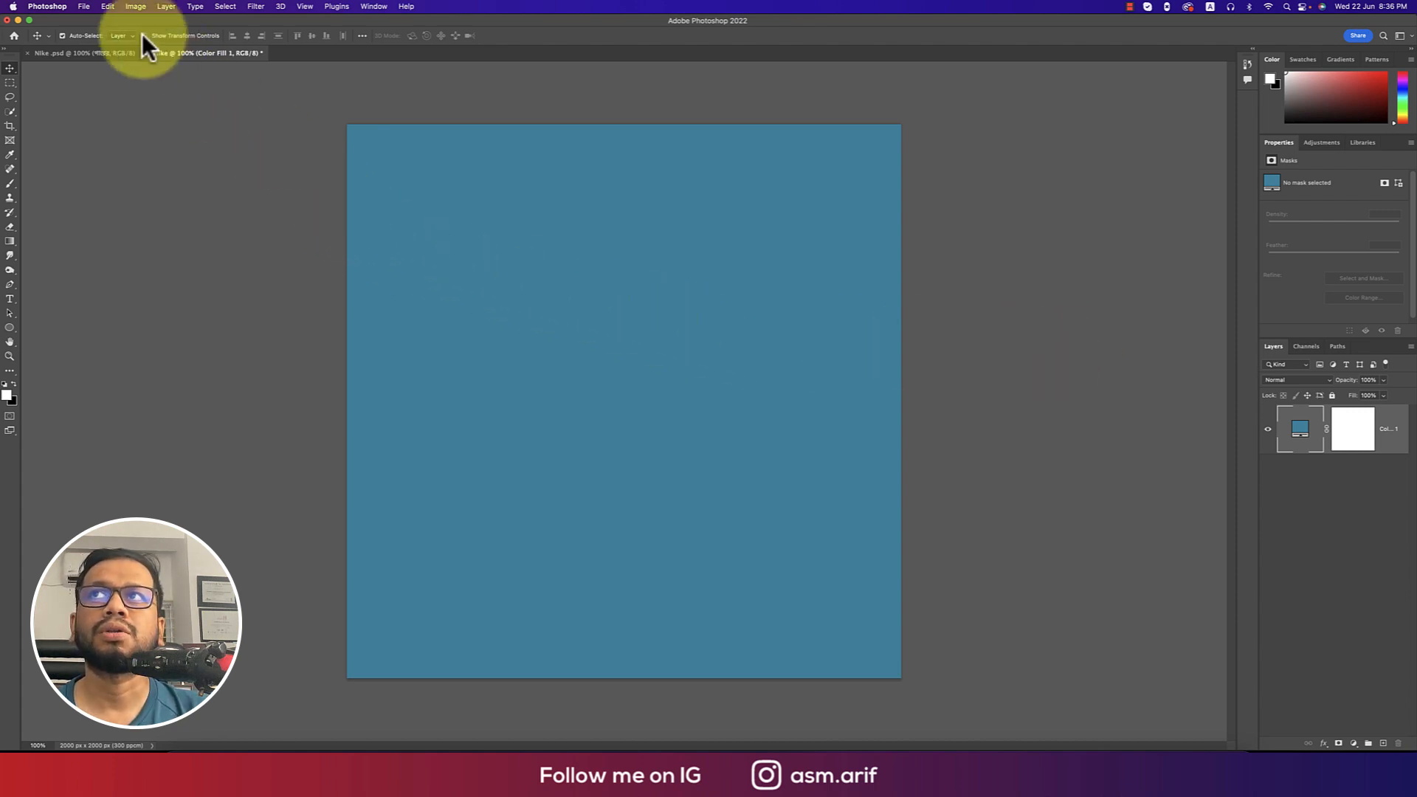
Place the shoe image pngwing.com (1).png as an embedded object, scaled to about 13.8% and positioned near the canvas center
click(85, 7)
click(155, 210)
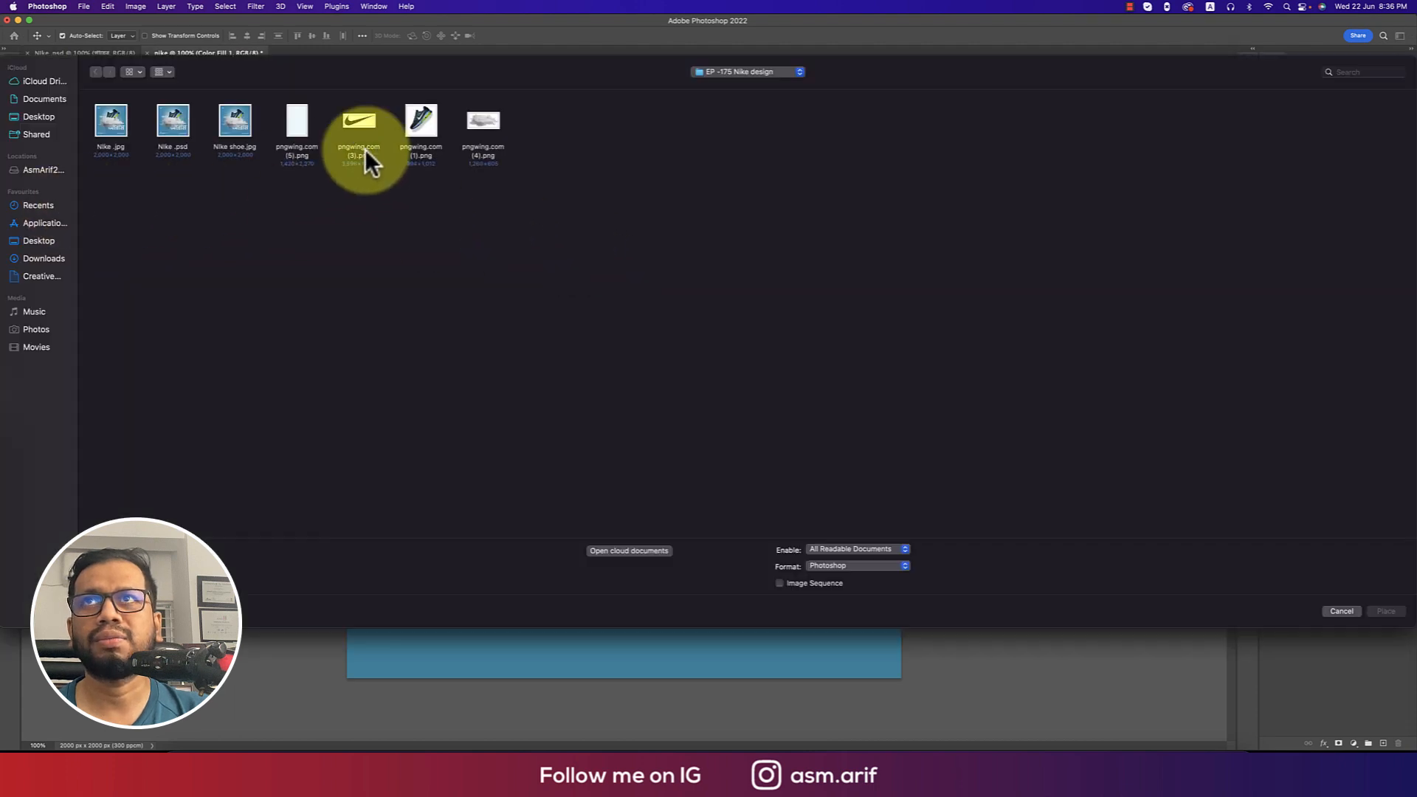
double_click(414, 122)
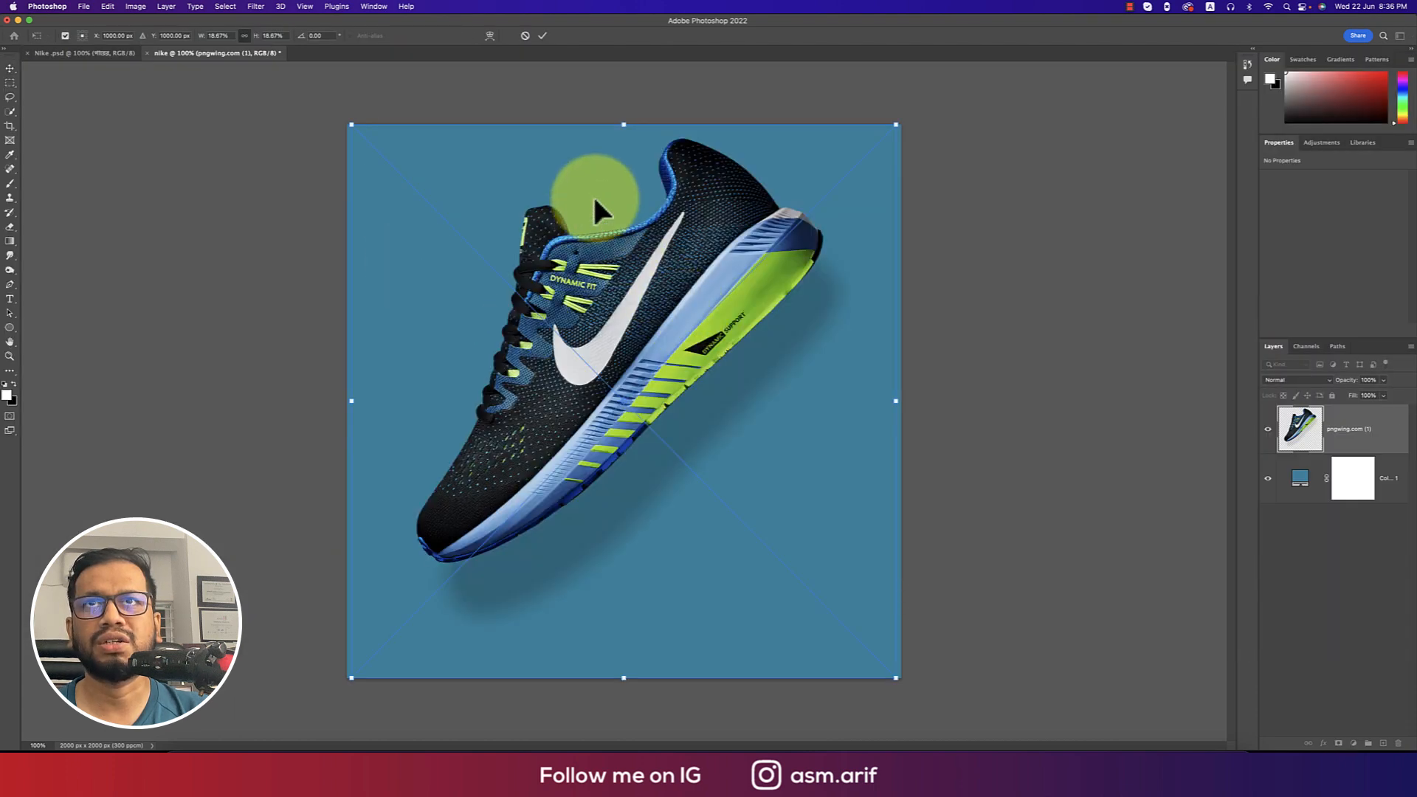
drag(625, 125, 627, 269)
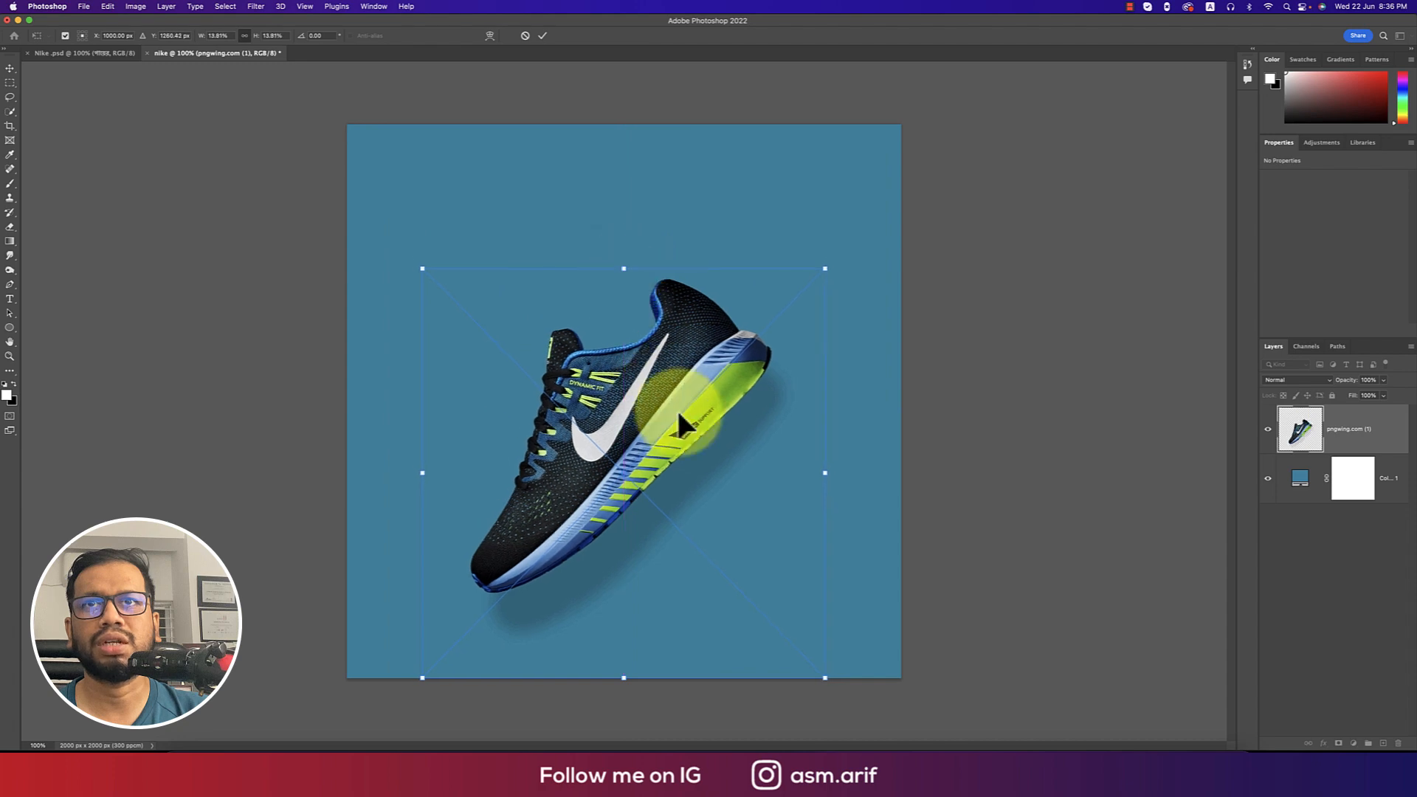
drag(681, 416, 687, 365)
key(Return)
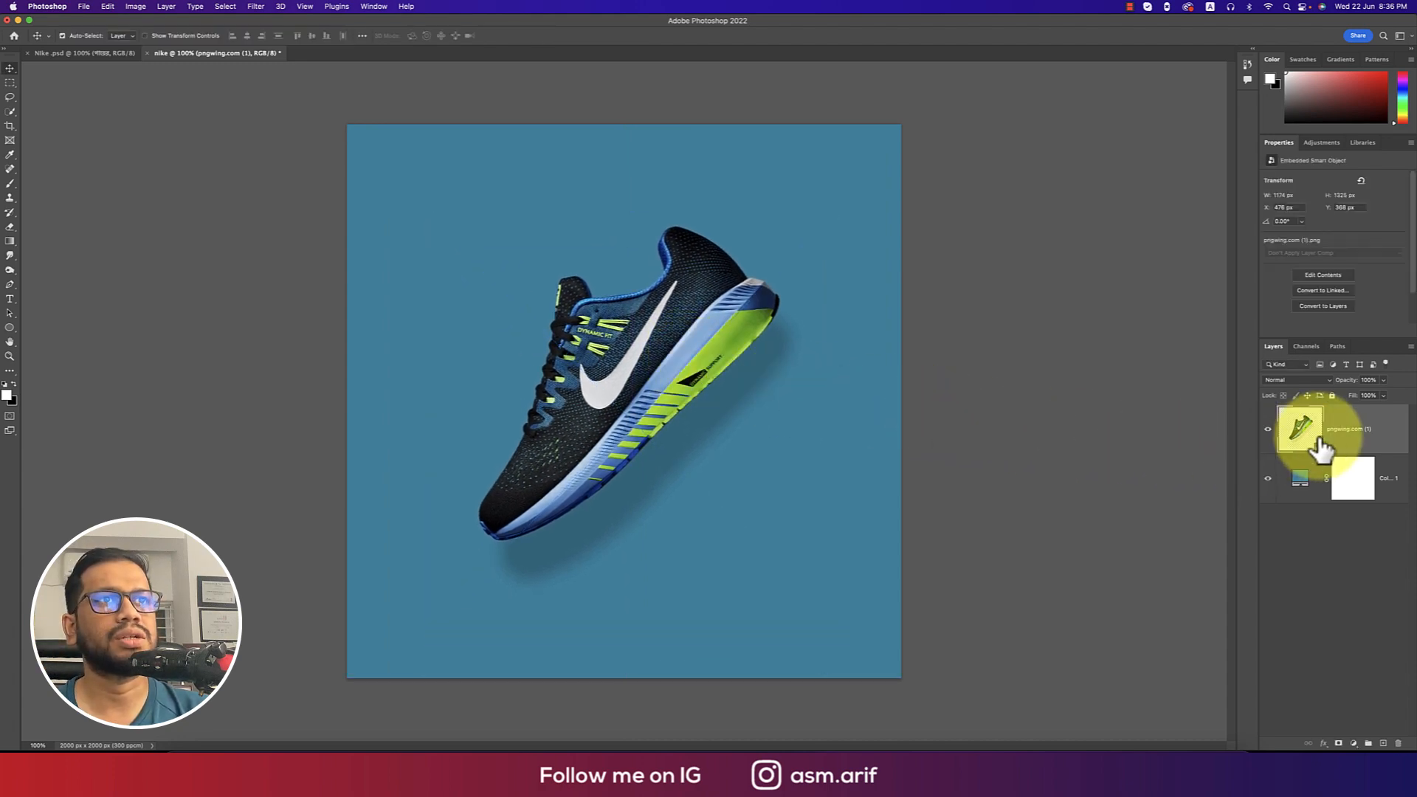
Rename the shoe layer as sh
double_click(1344, 431)
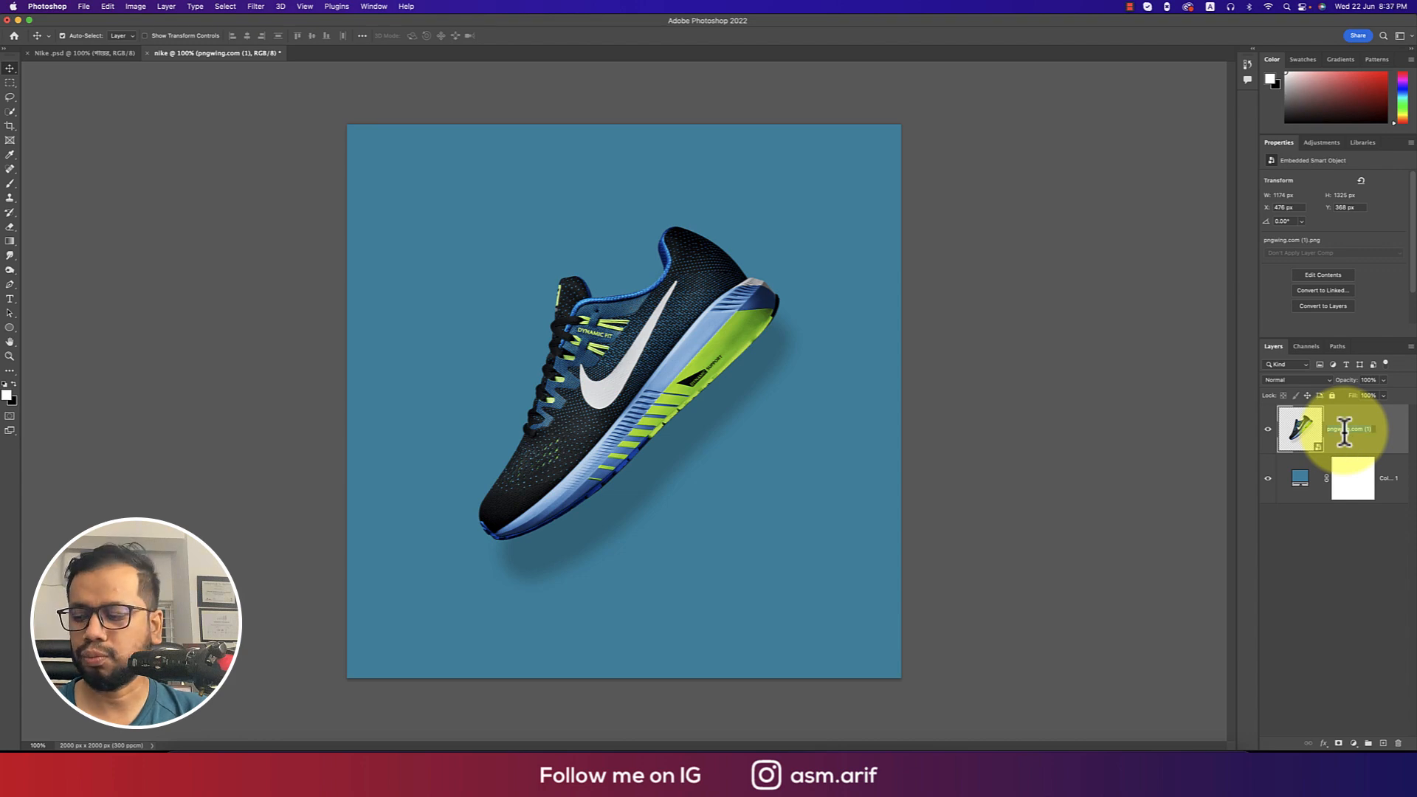
text(sh)
key(Return)
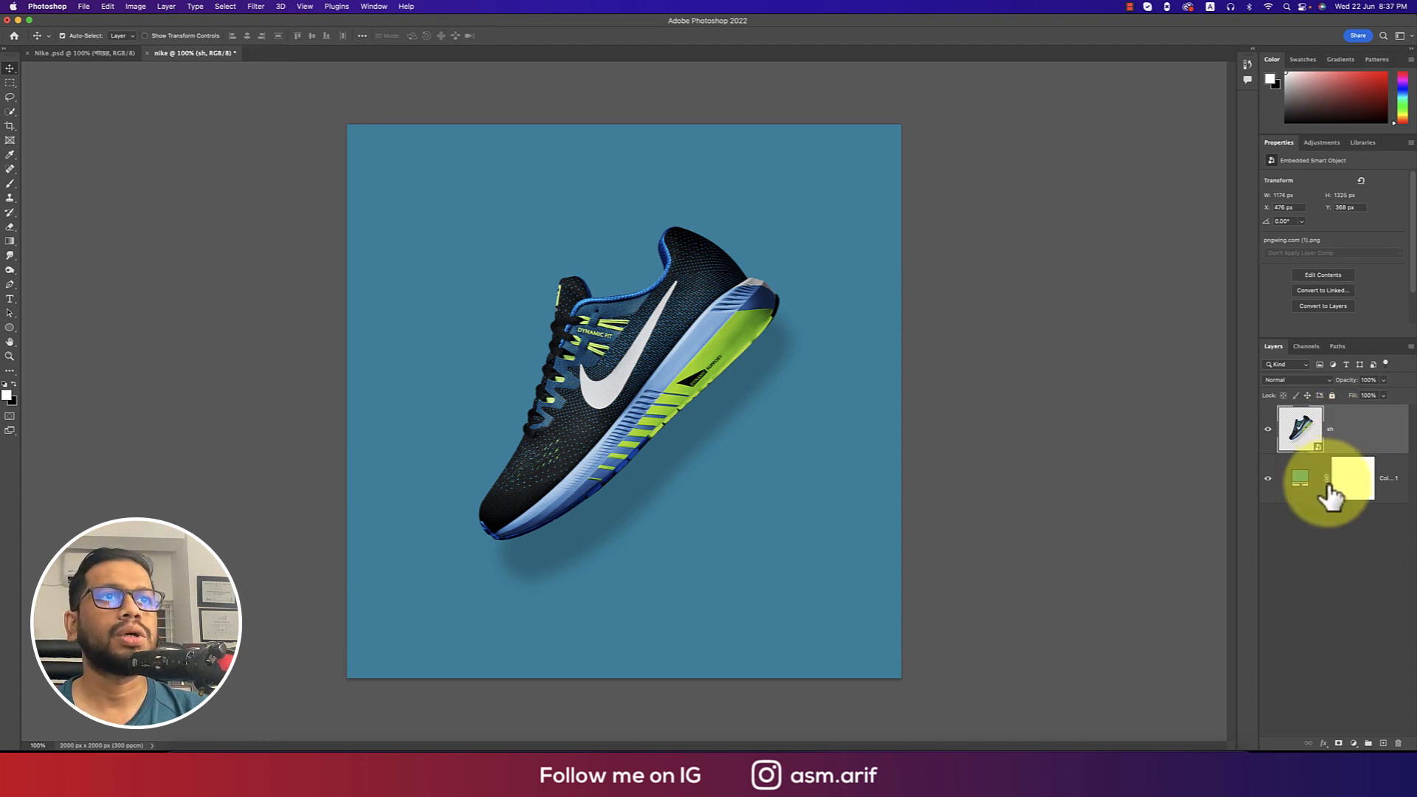
Change the background fill layer's color to light sky blue (#41c7f3)
double_click(1299, 478)
click(586, 336)
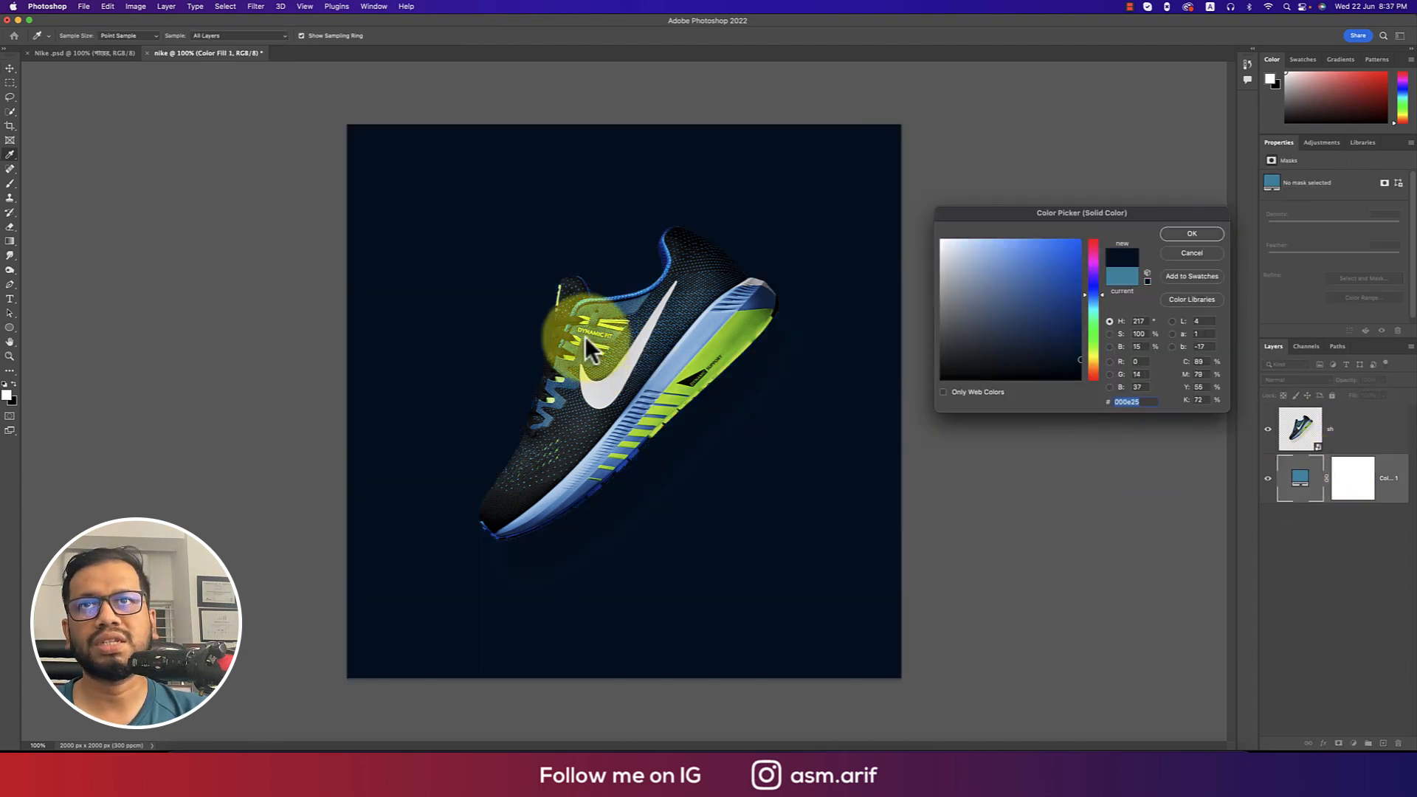
drag(584, 345, 671, 319)
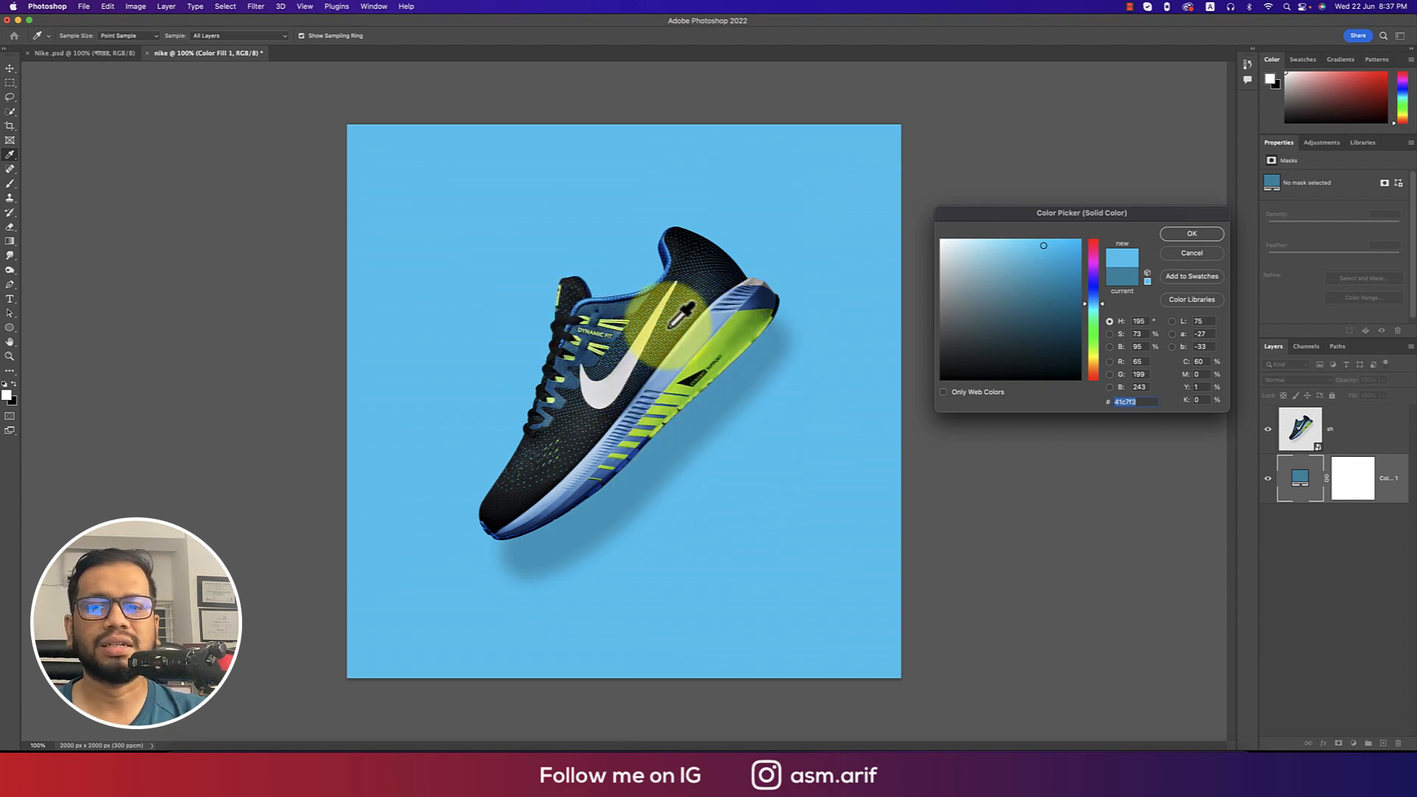
click(1192, 234)
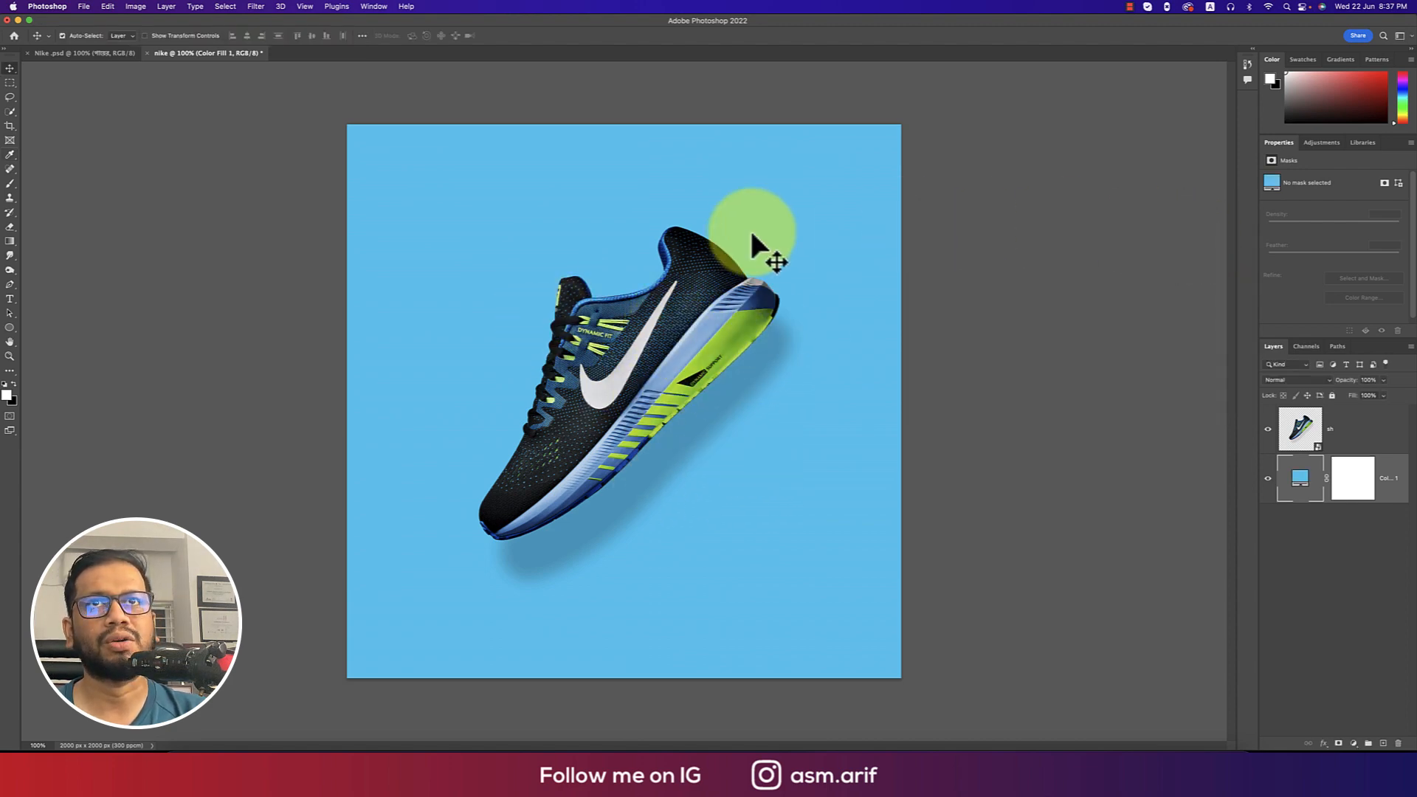
Place the embedded cloud image pngwing.com (4).png behind the shoe, scaled down to about 1778 px wide
click(83, 6)
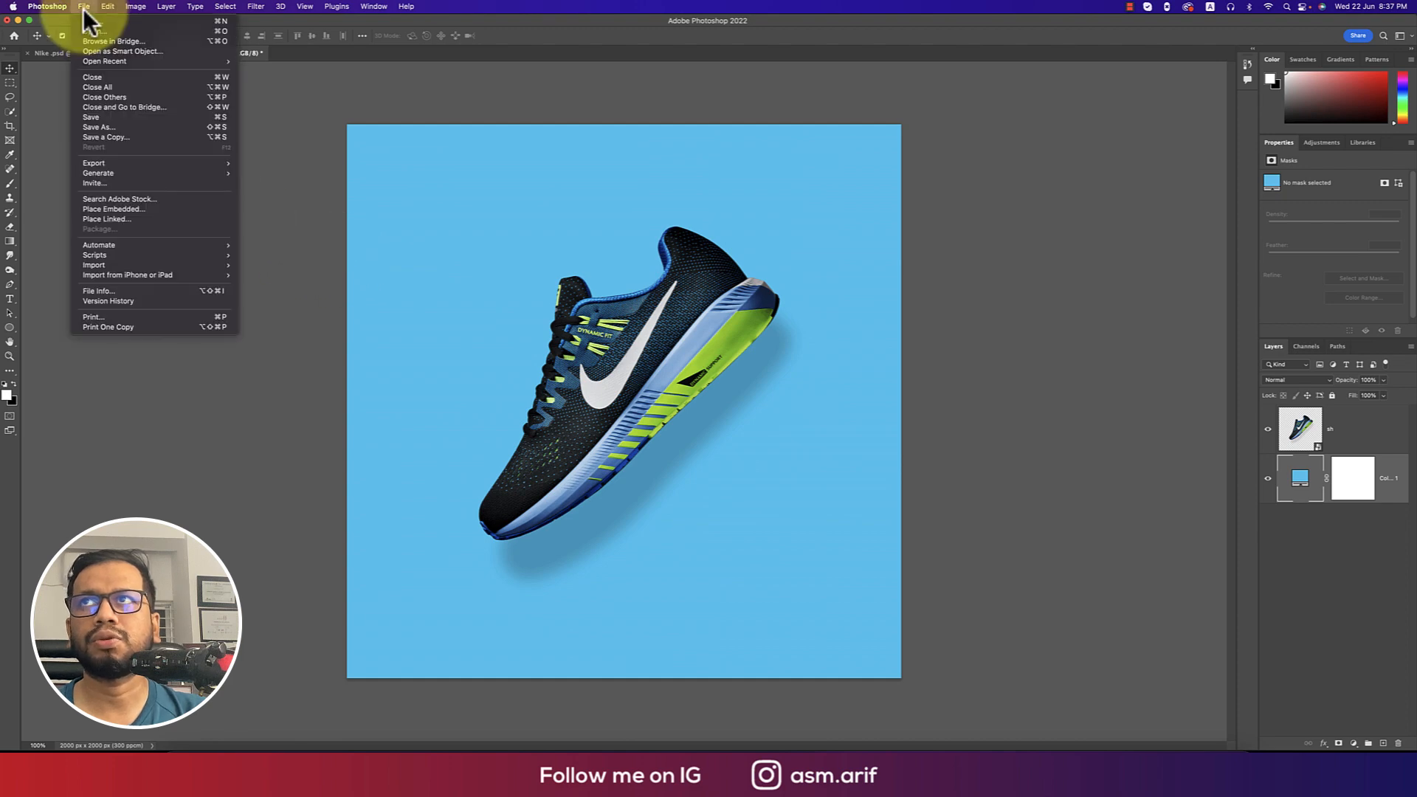
click(118, 208)
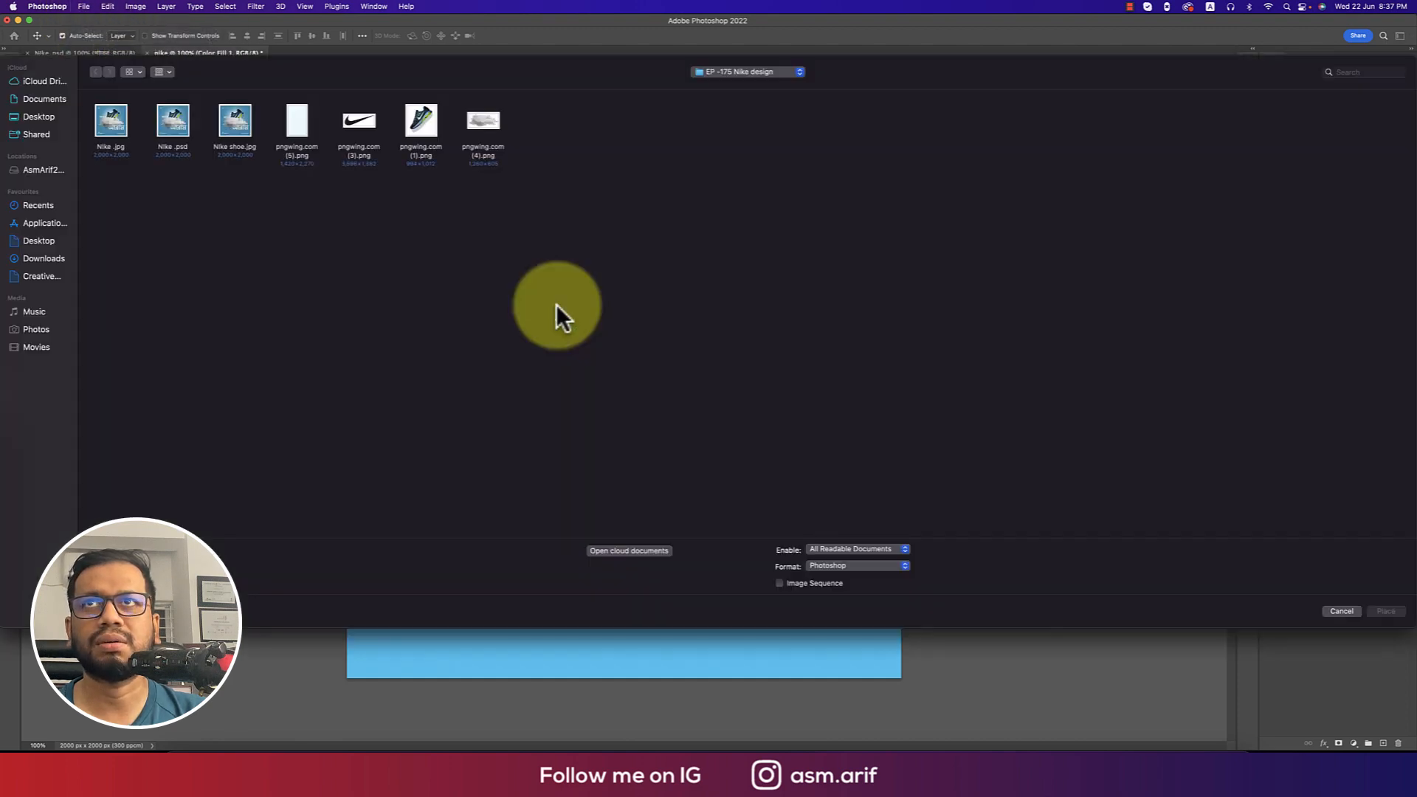
double_click(491, 124)
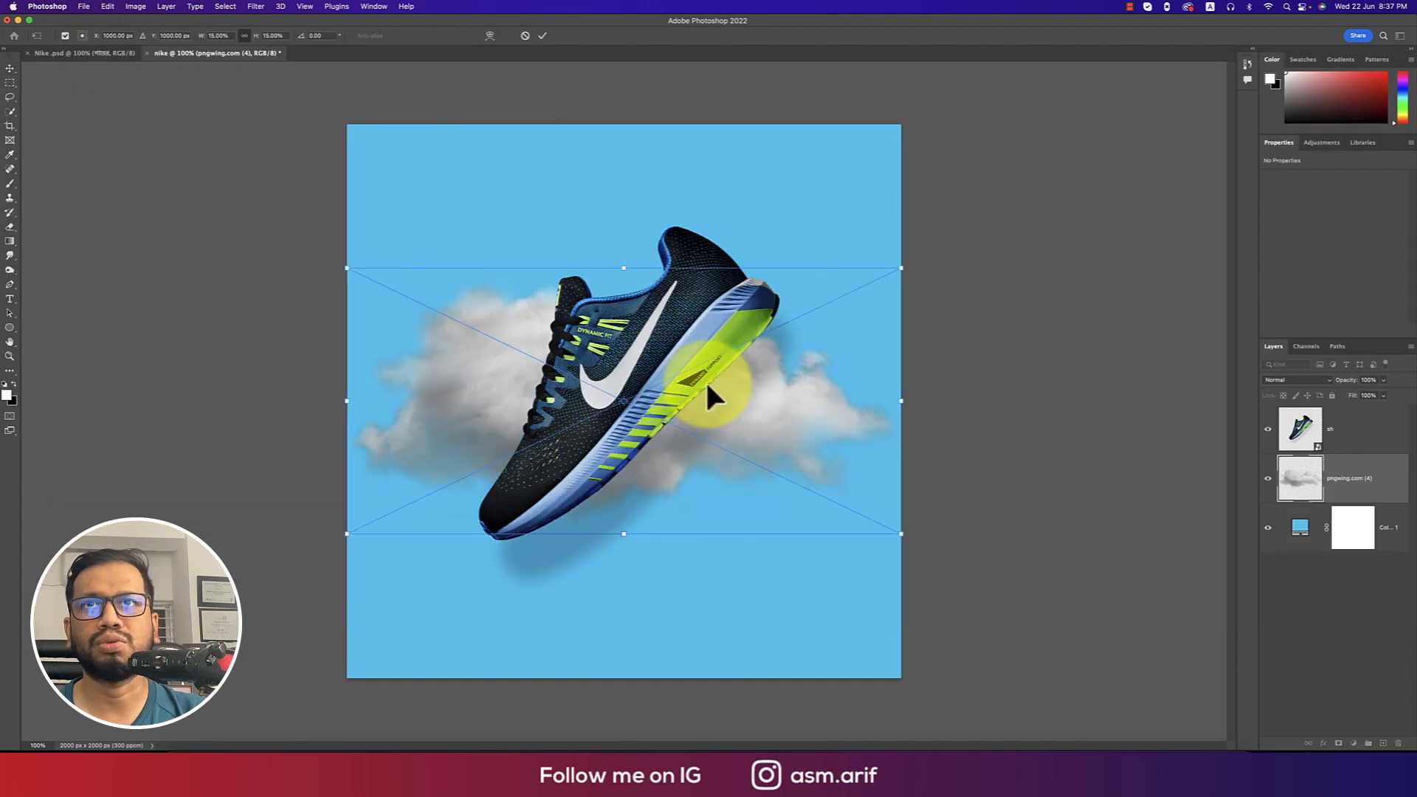
drag(902, 400, 870, 401)
key(Return)
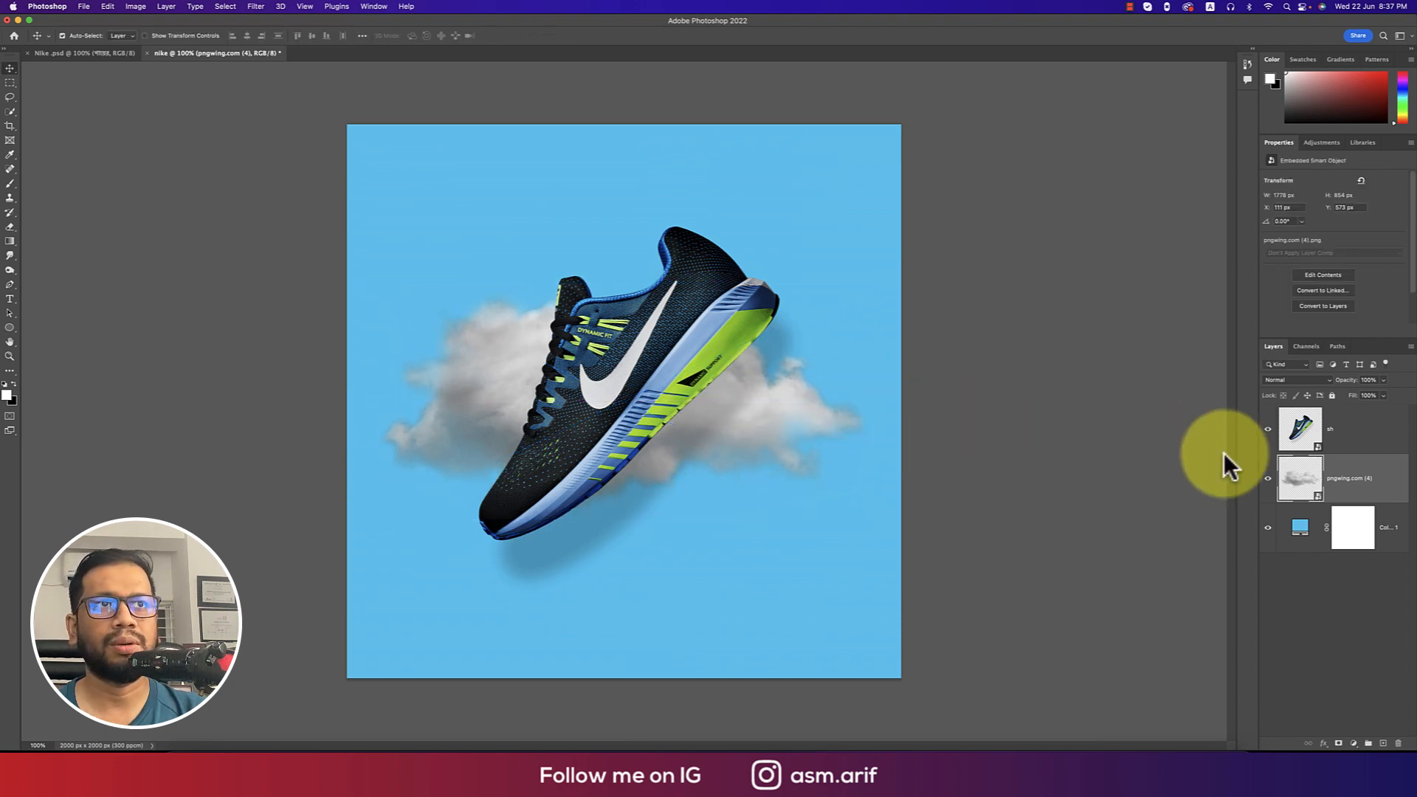
Rename the placed cloud image's layer as cloud
double_click(1336, 478)
text(clou)
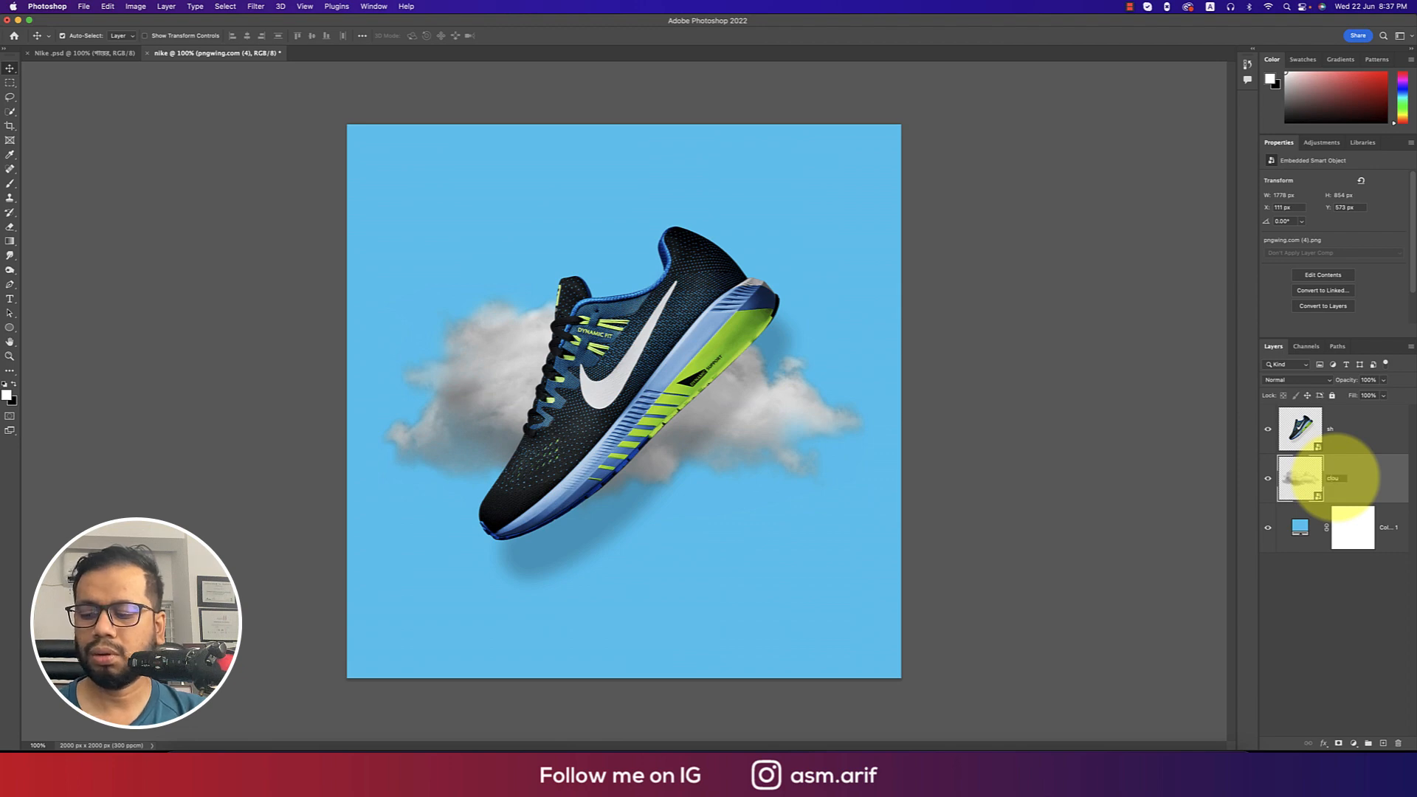
text(d)
key(Return)
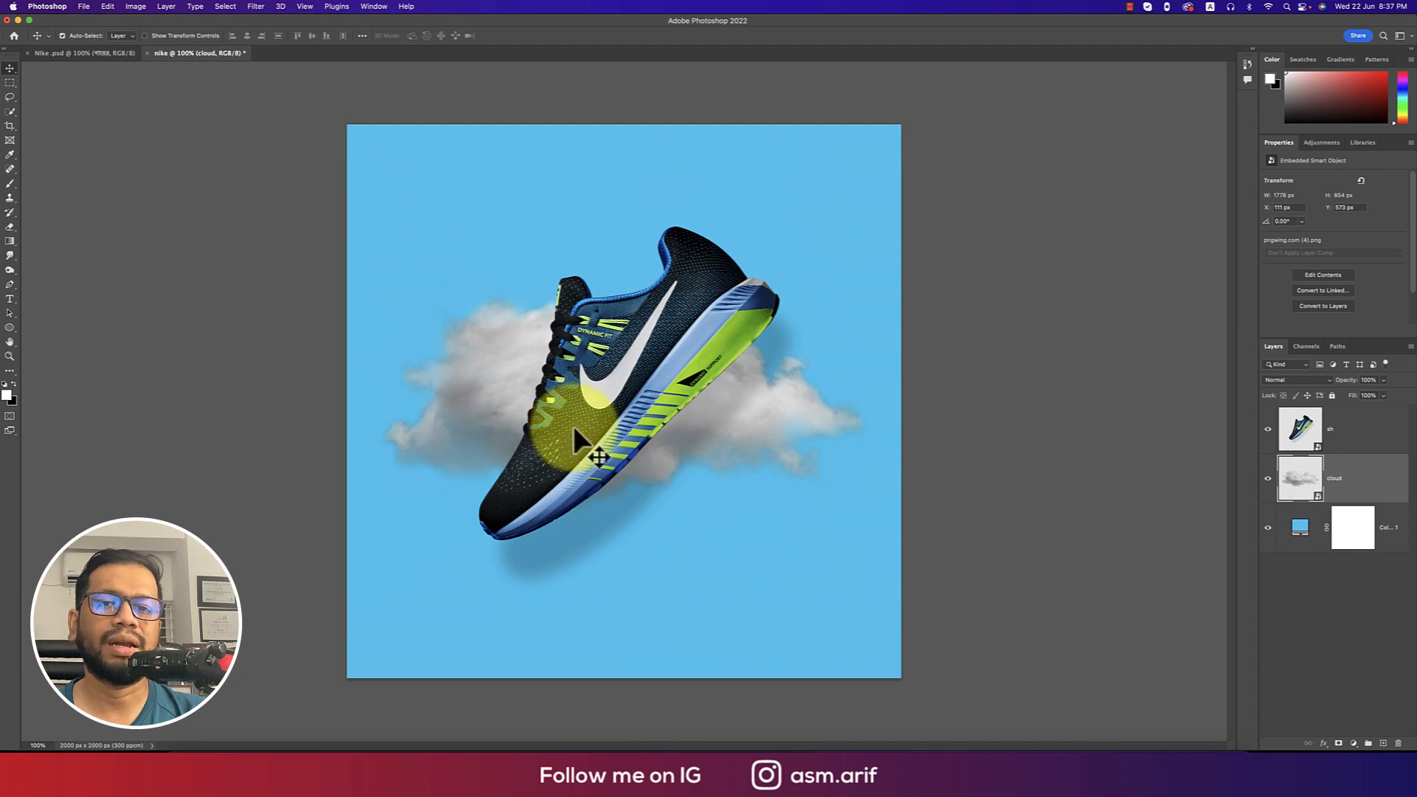
Check the finished Nike .psd design, then place the embedded hexagon pattern pngwing.com (5).png in the nike document, flush with the canvas's left edge
click(80, 53)
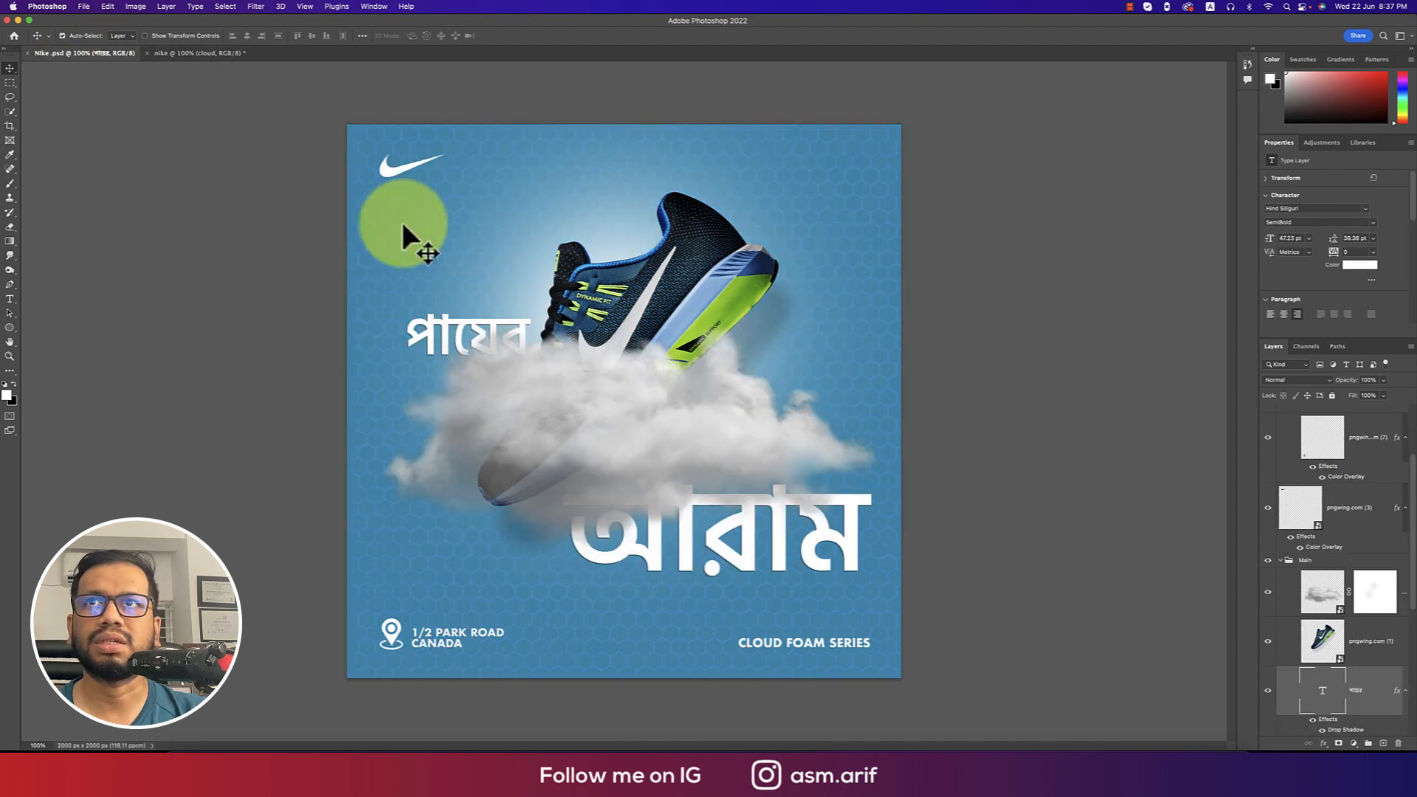
click(211, 51)
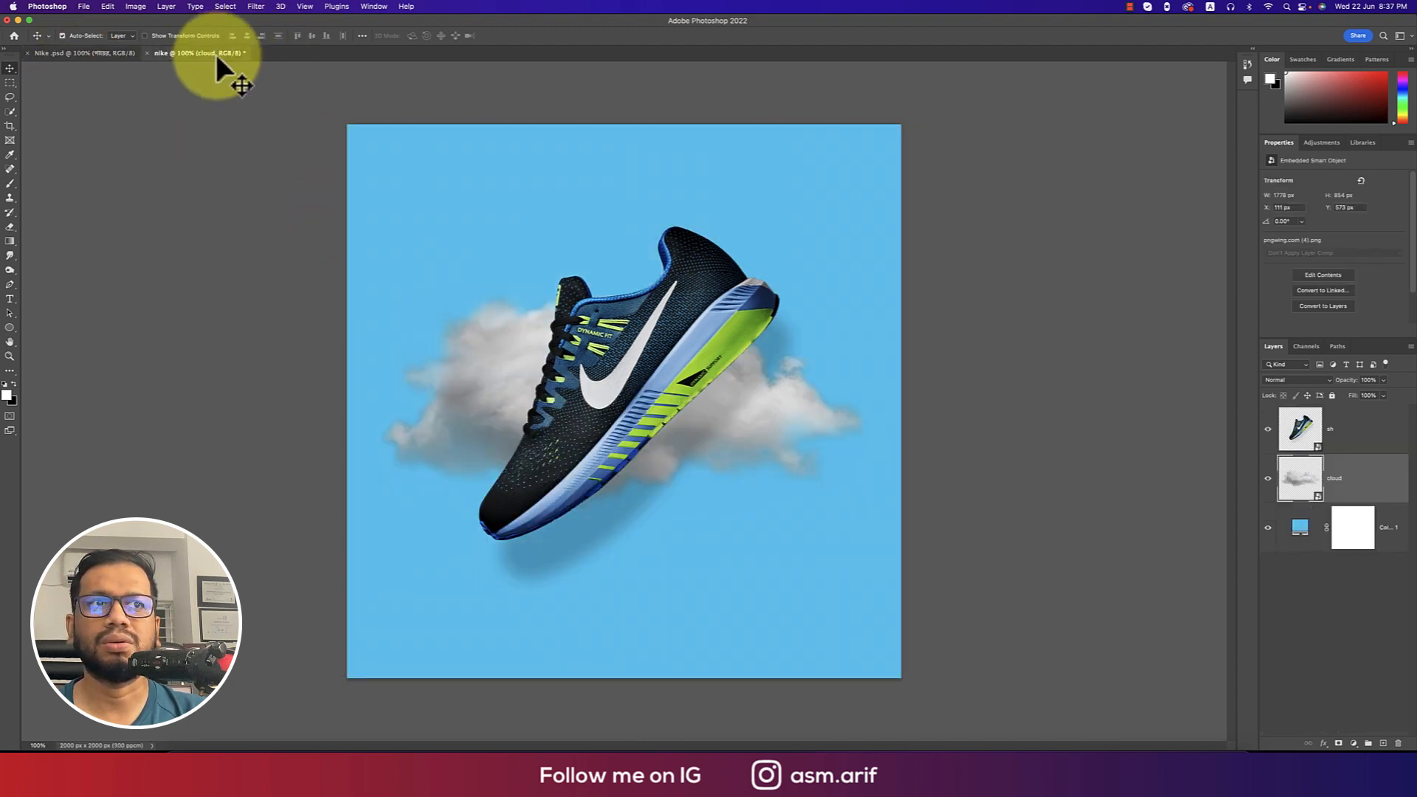
click(83, 6)
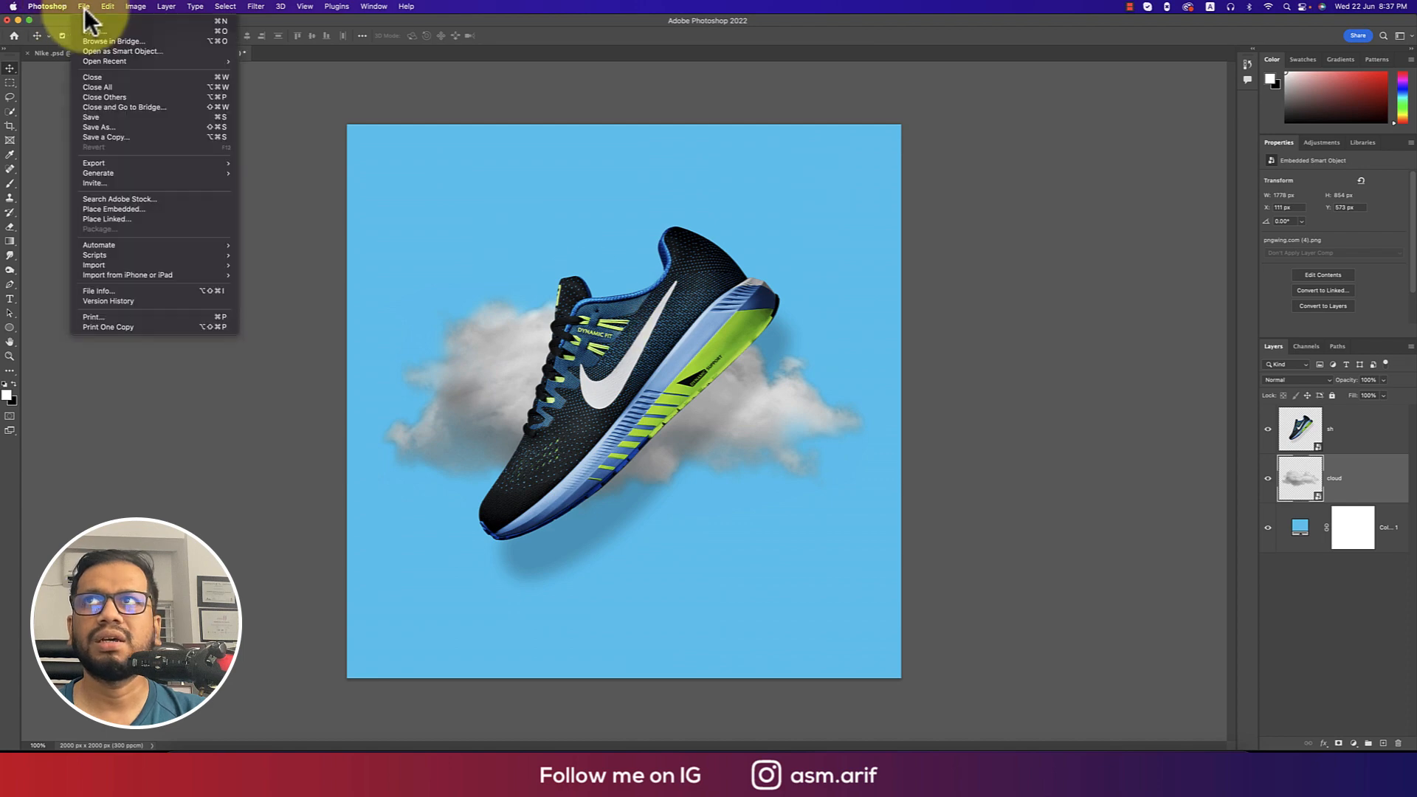
click(139, 210)
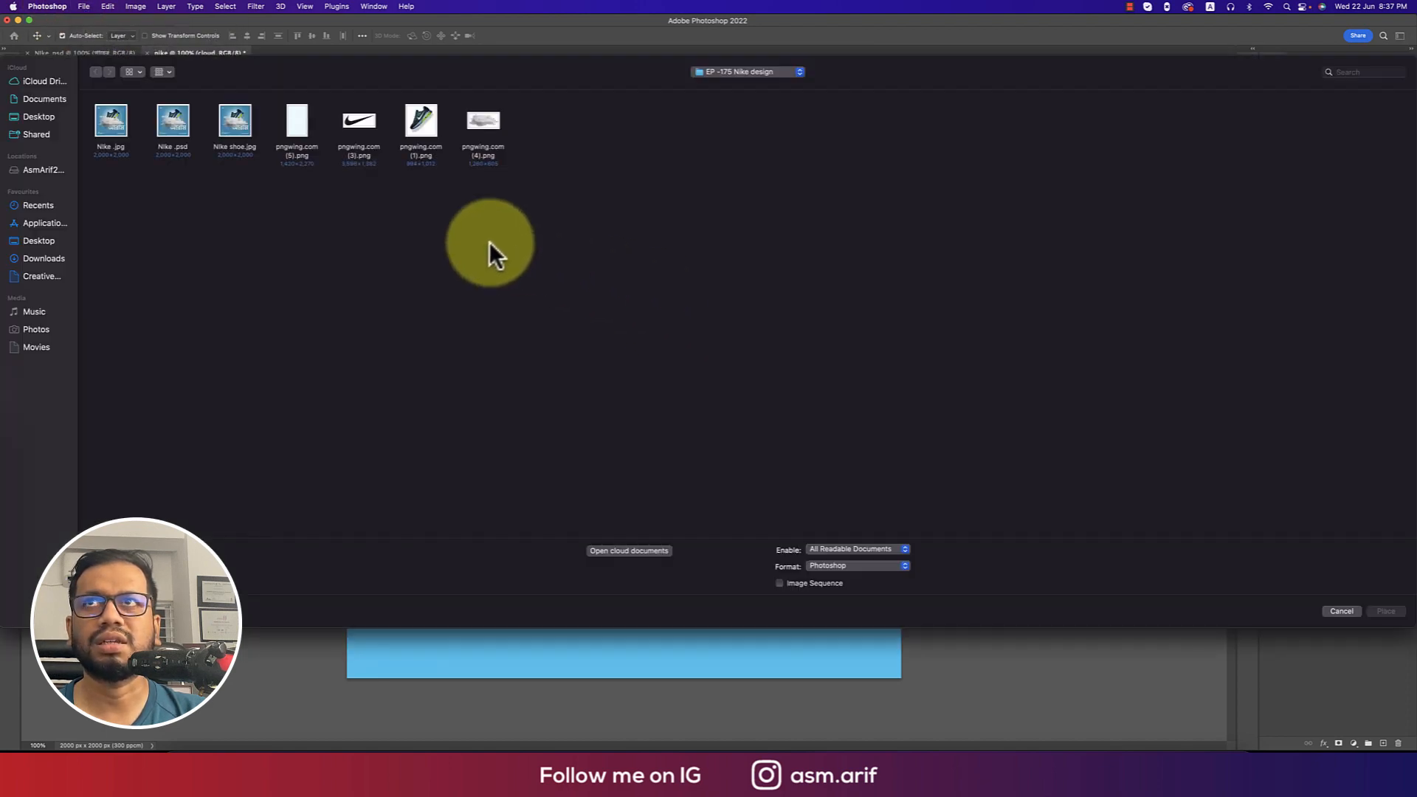
double_click(295, 124)
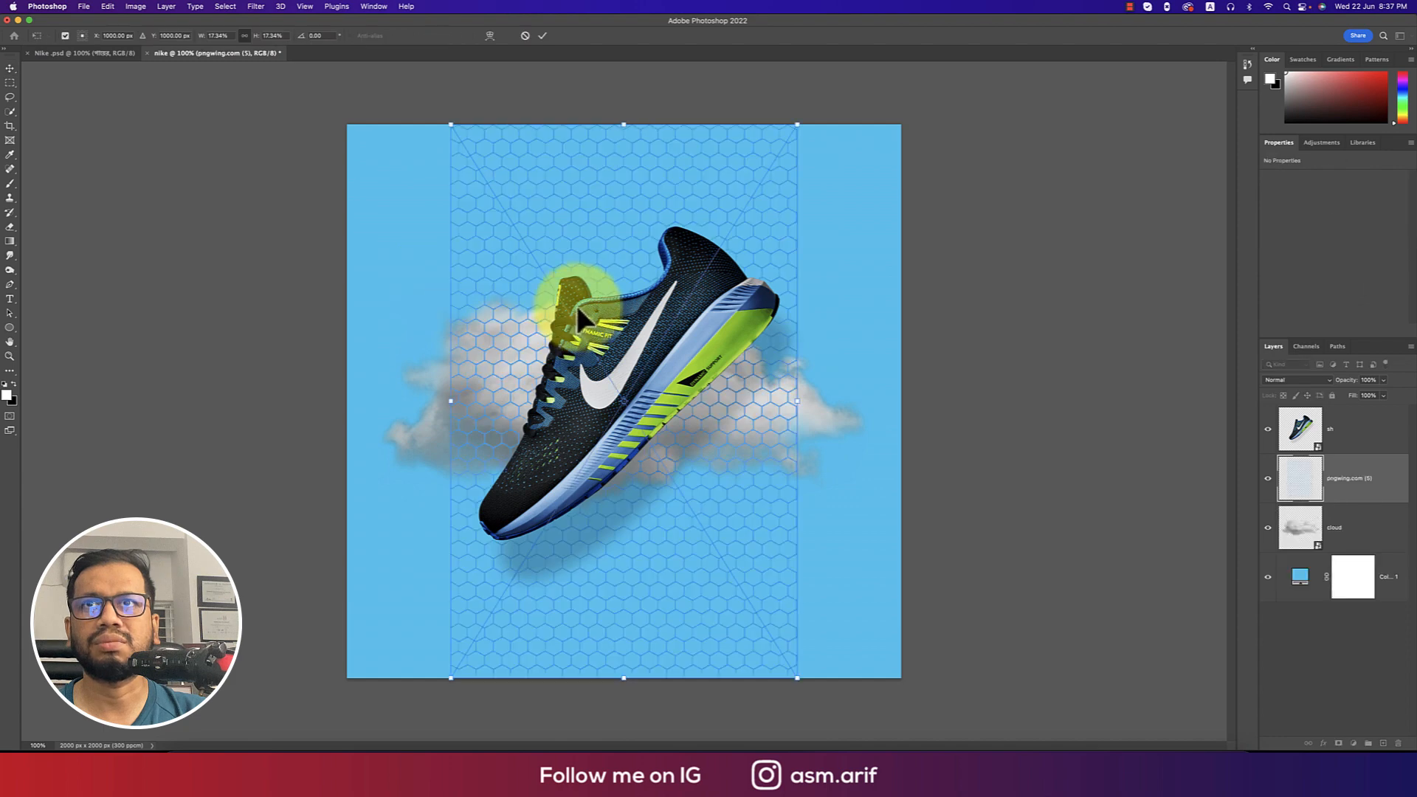
drag(581, 265, 481, 266)
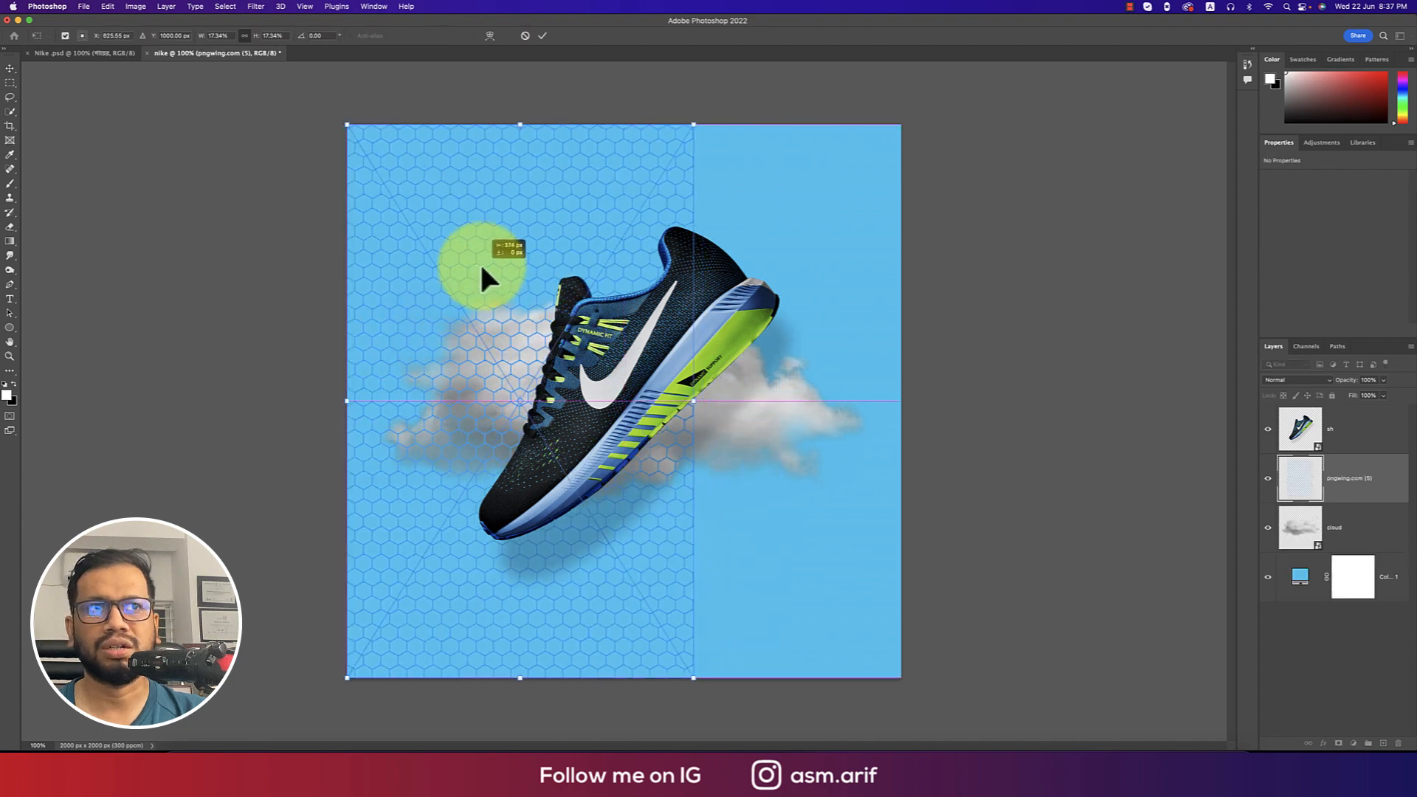
key(Return)
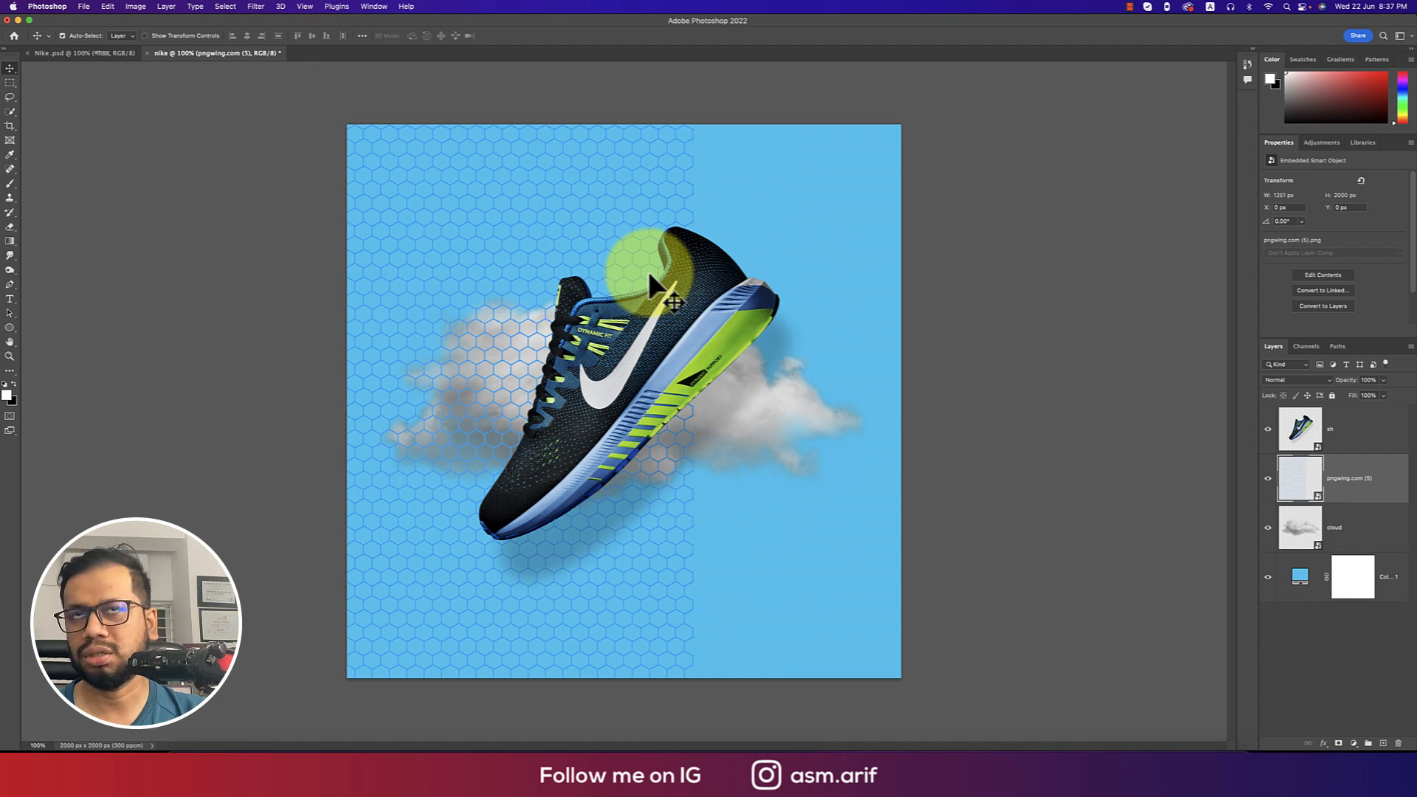
Duplicate the hexagon pattern layer and move the copy beside the original, aligned at X 1251 px and Y 0 px
key(super)
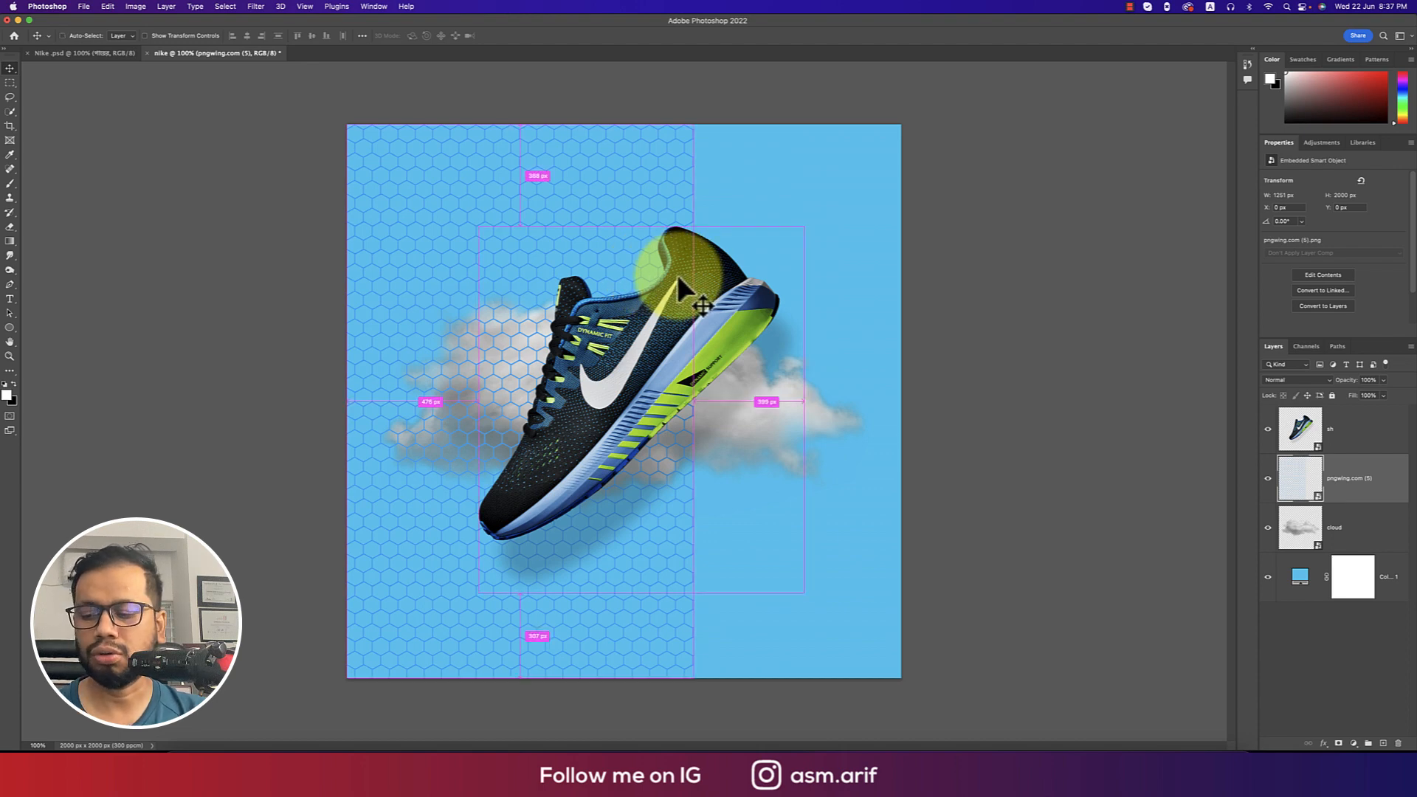
key(super+j)
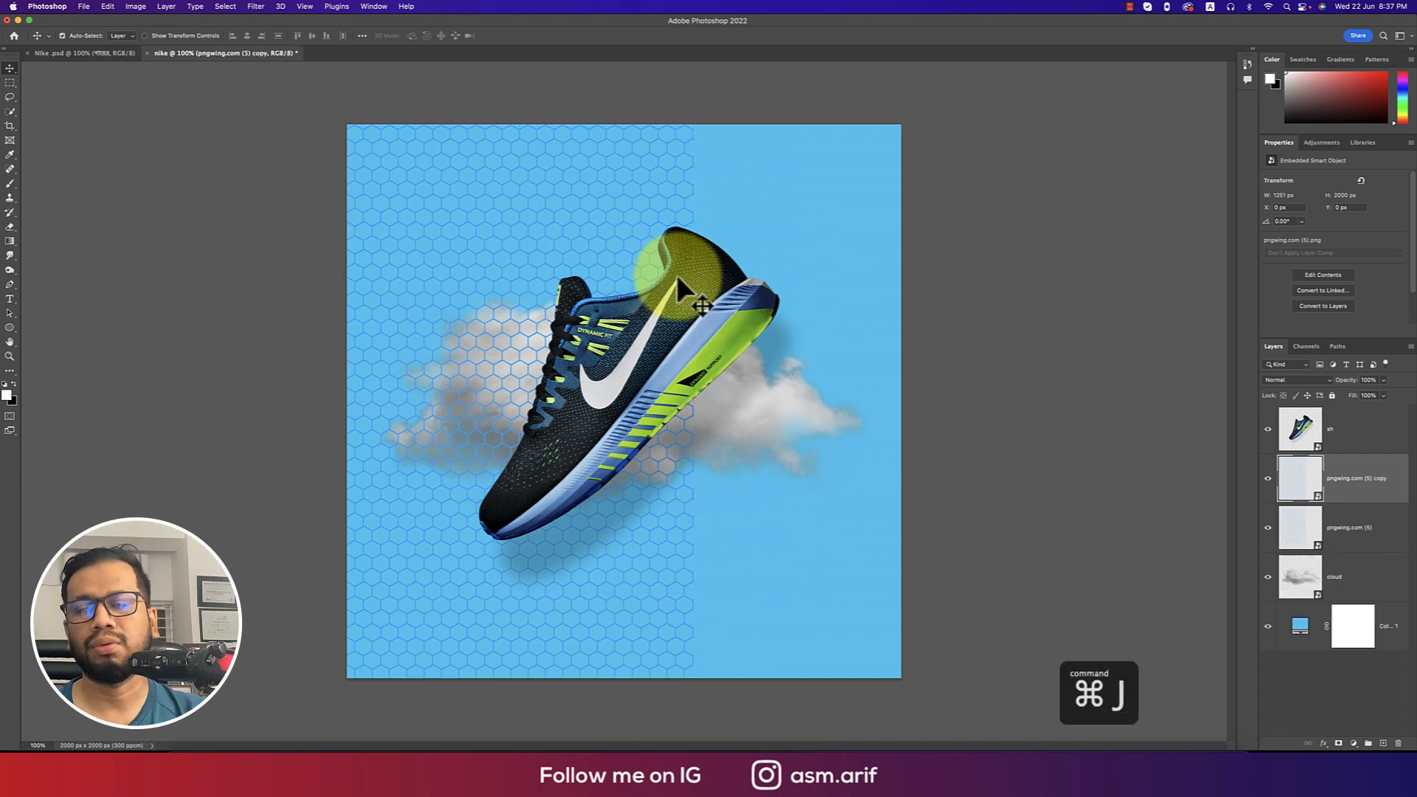
key(super+t)
drag(547, 275, 886, 292)
scroll(724, 487, up, 10)
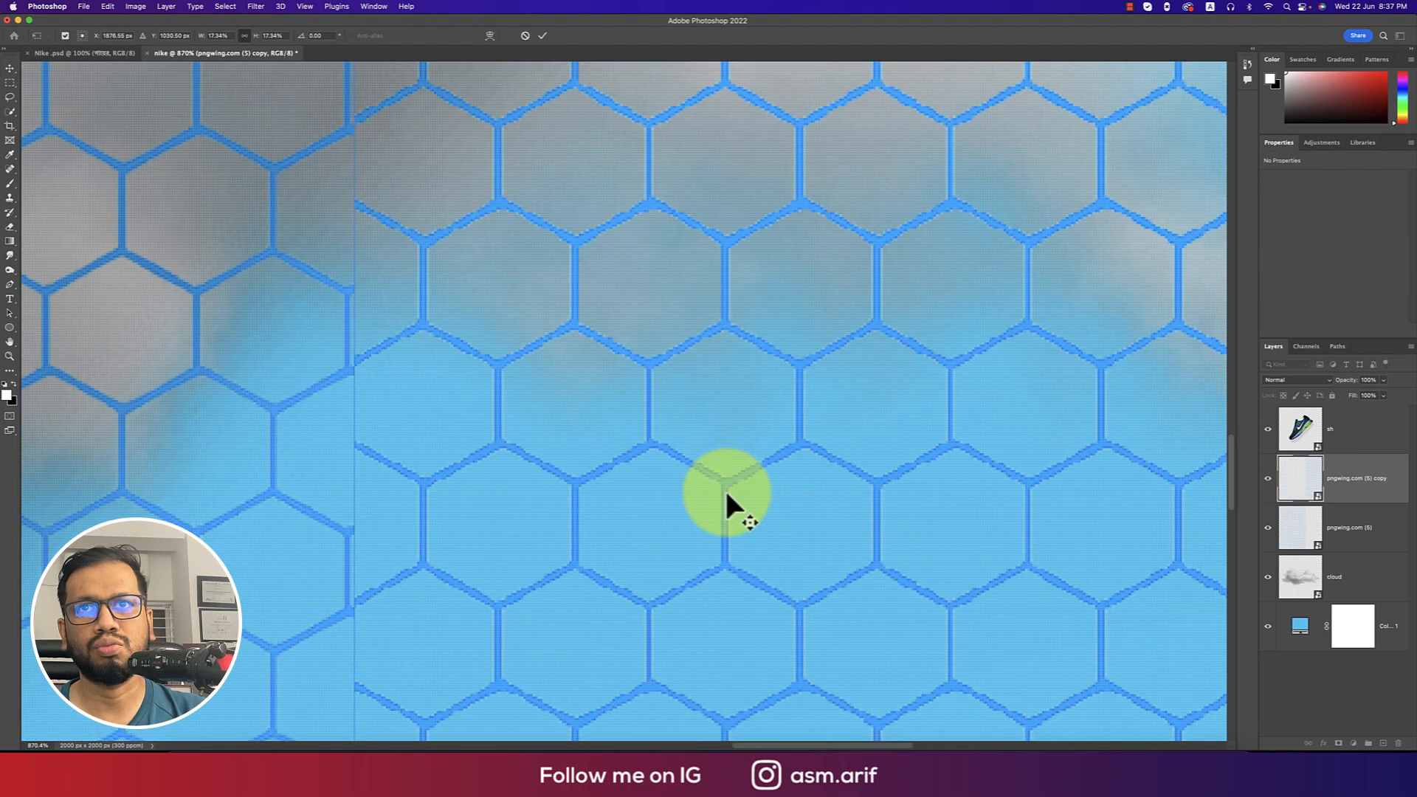
scroll(724, 487, down, 6)
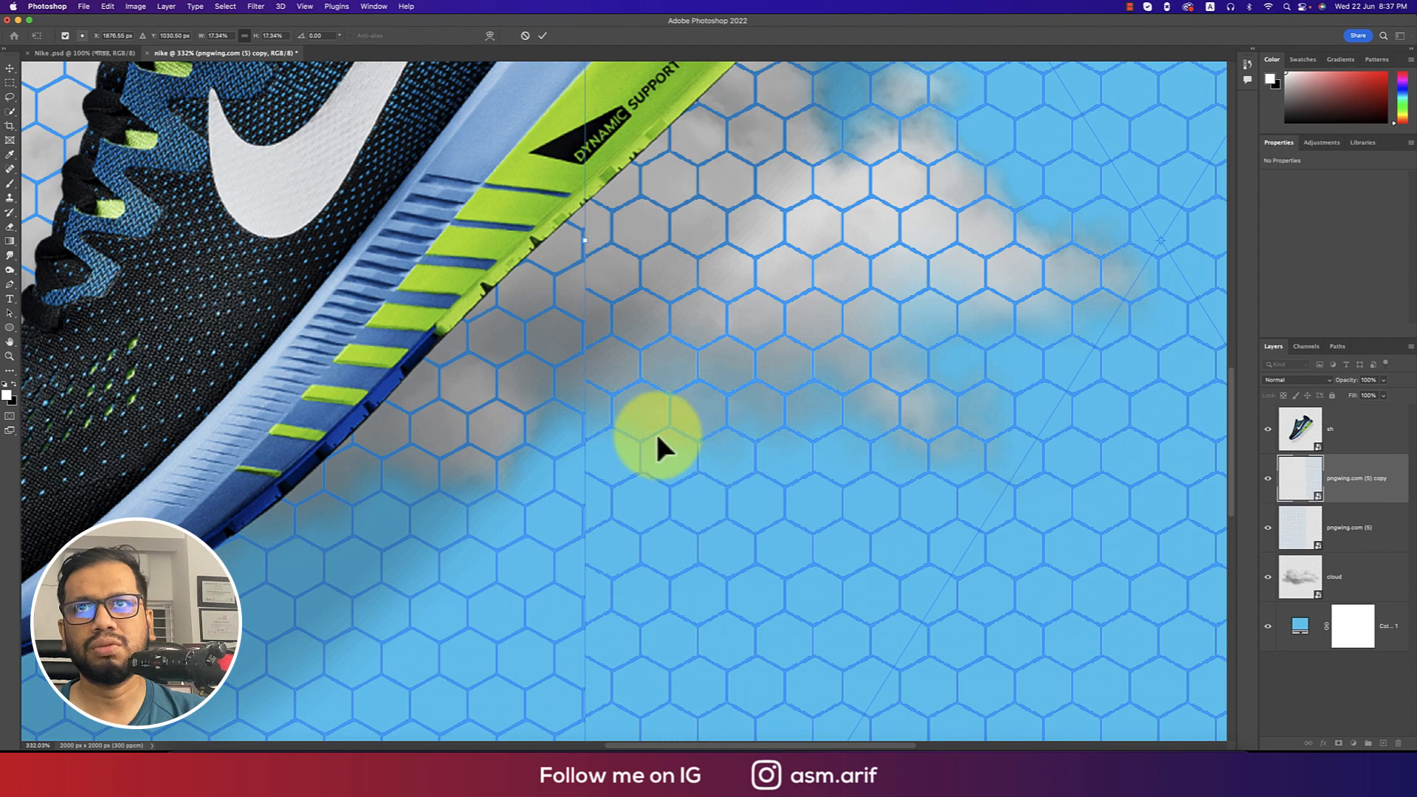
mouse_move(619, 431)
mouse_down()
mouse_move(617, 453)
mouse_move(620, 410)
mouse_up()
scroll(616, 408, down, 5)
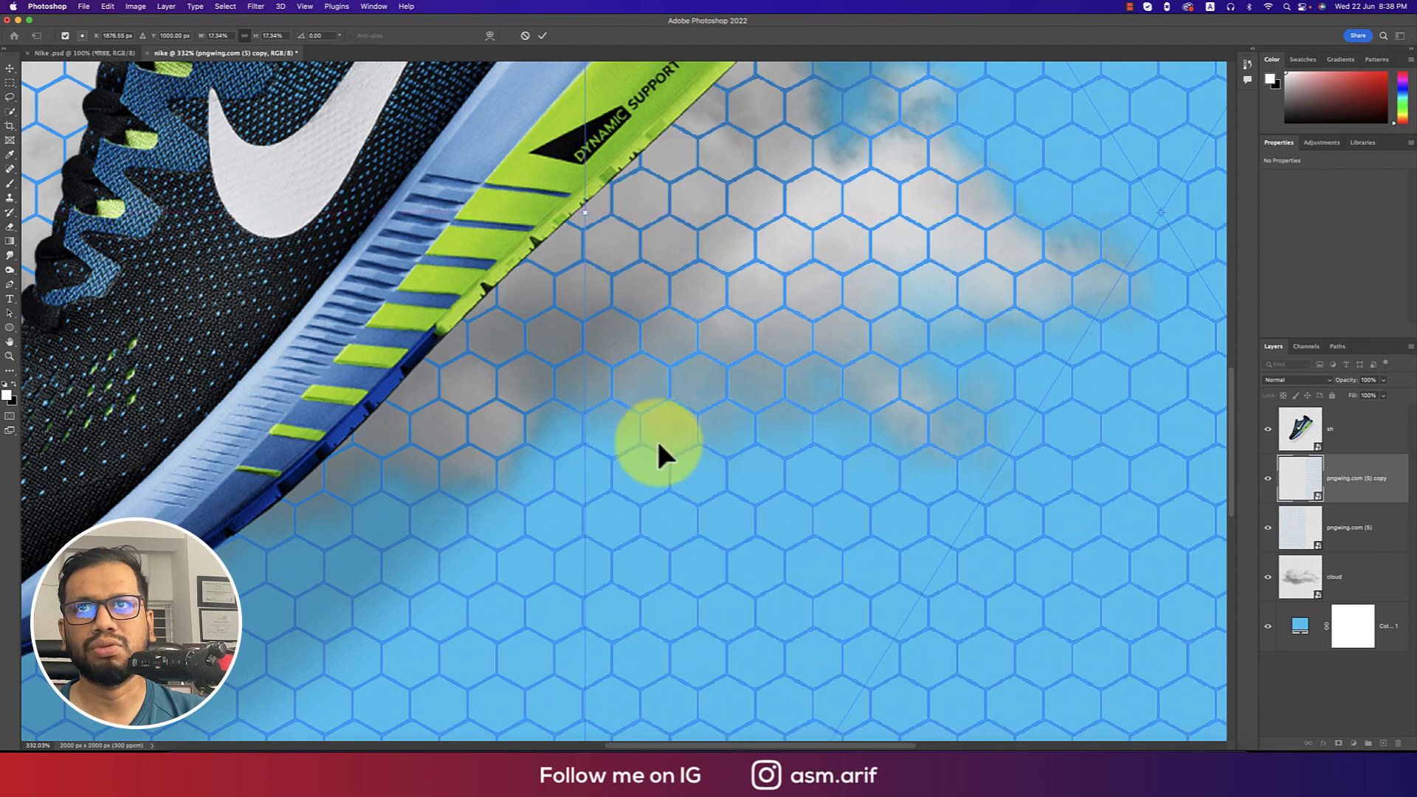
scroll(664, 446, down, 3)
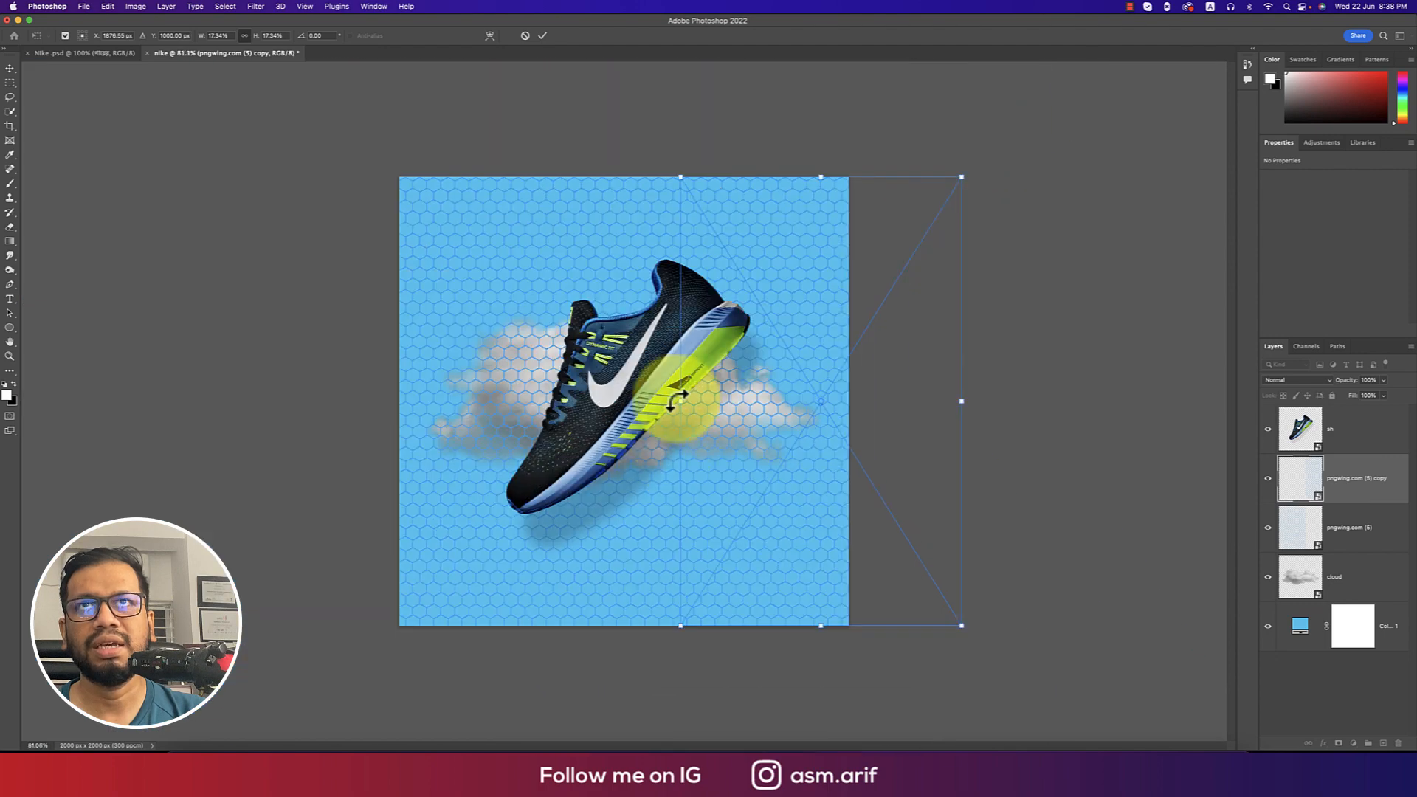
click(542, 36)
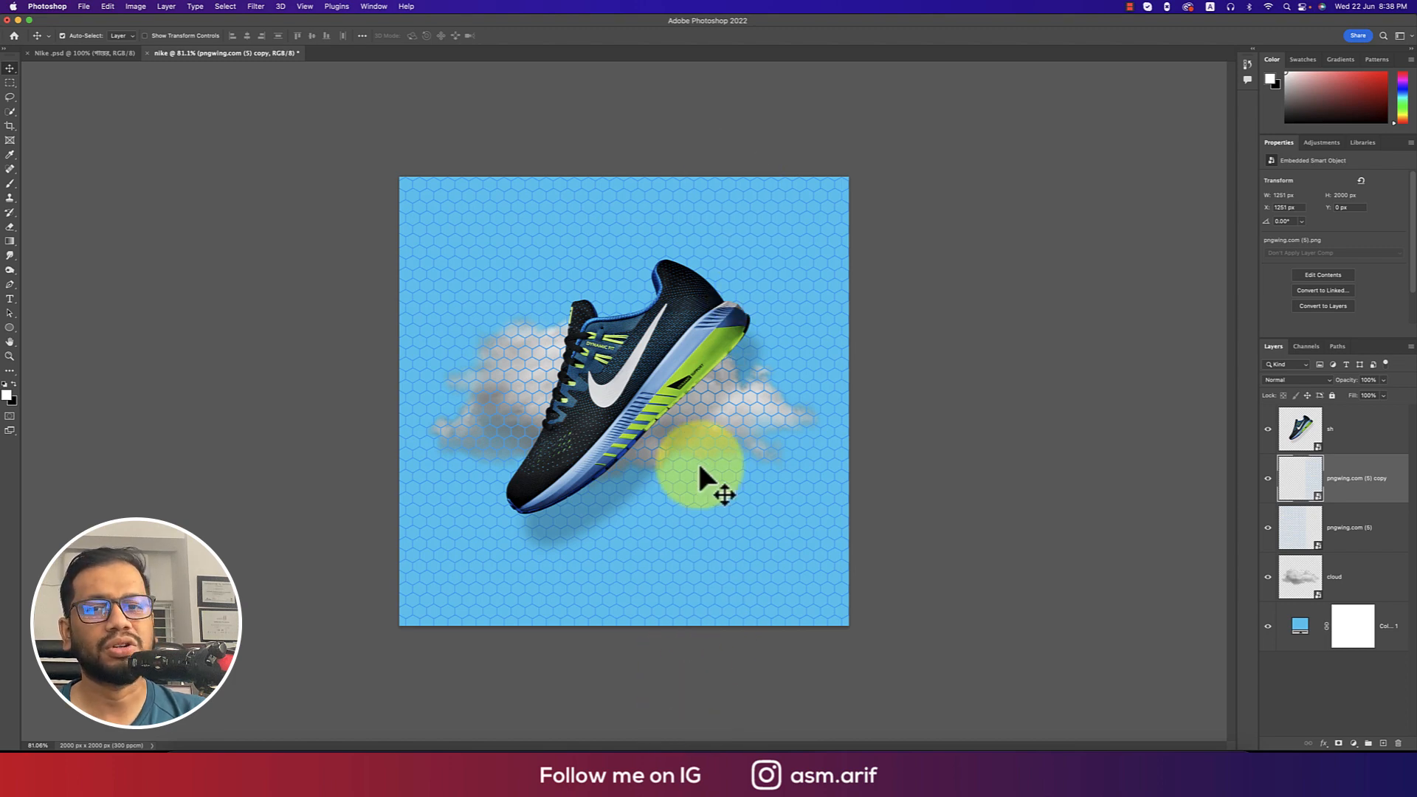
Merge the two hexagon pattern layers into one layer named bg 2, placed below the cloud layer
super+click(1345, 541)
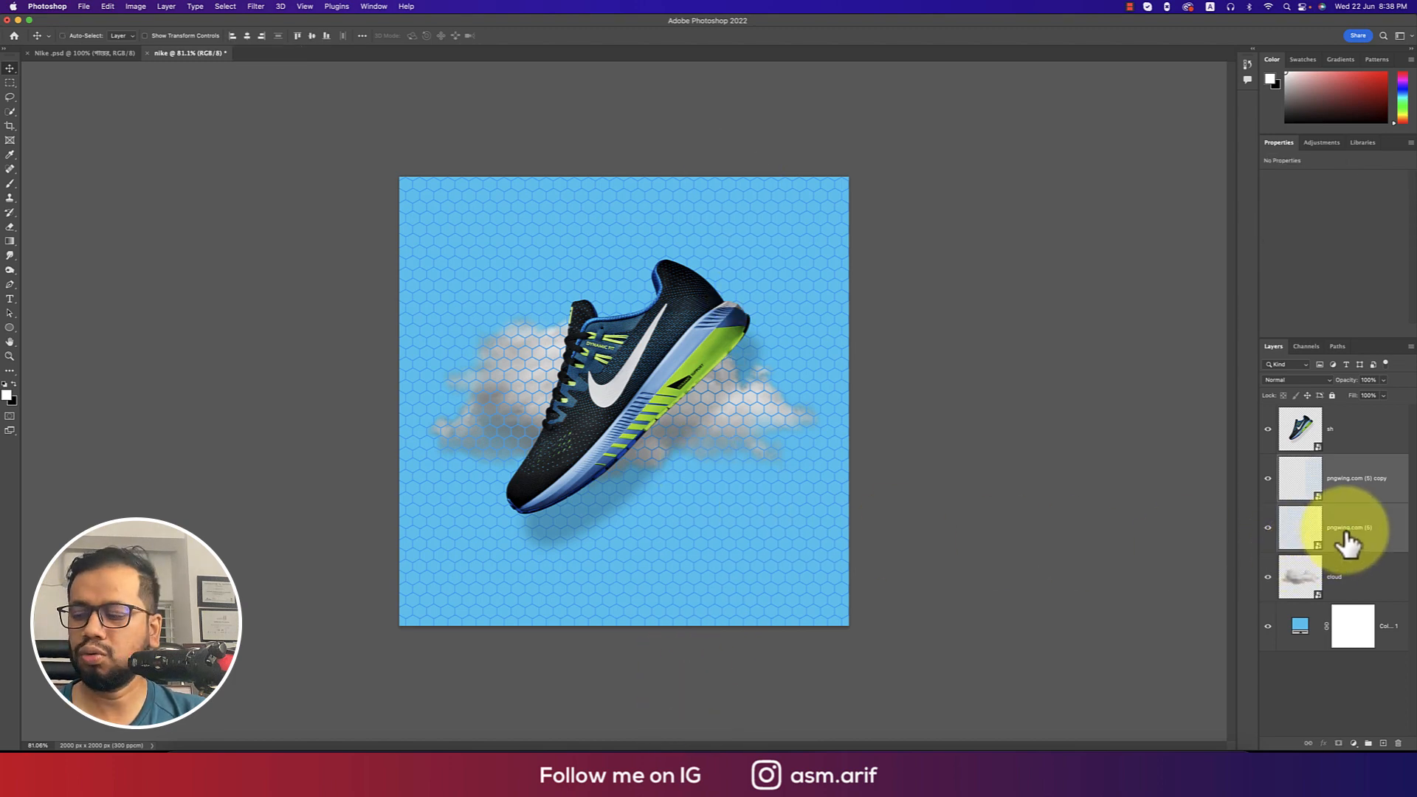
key(super+e)
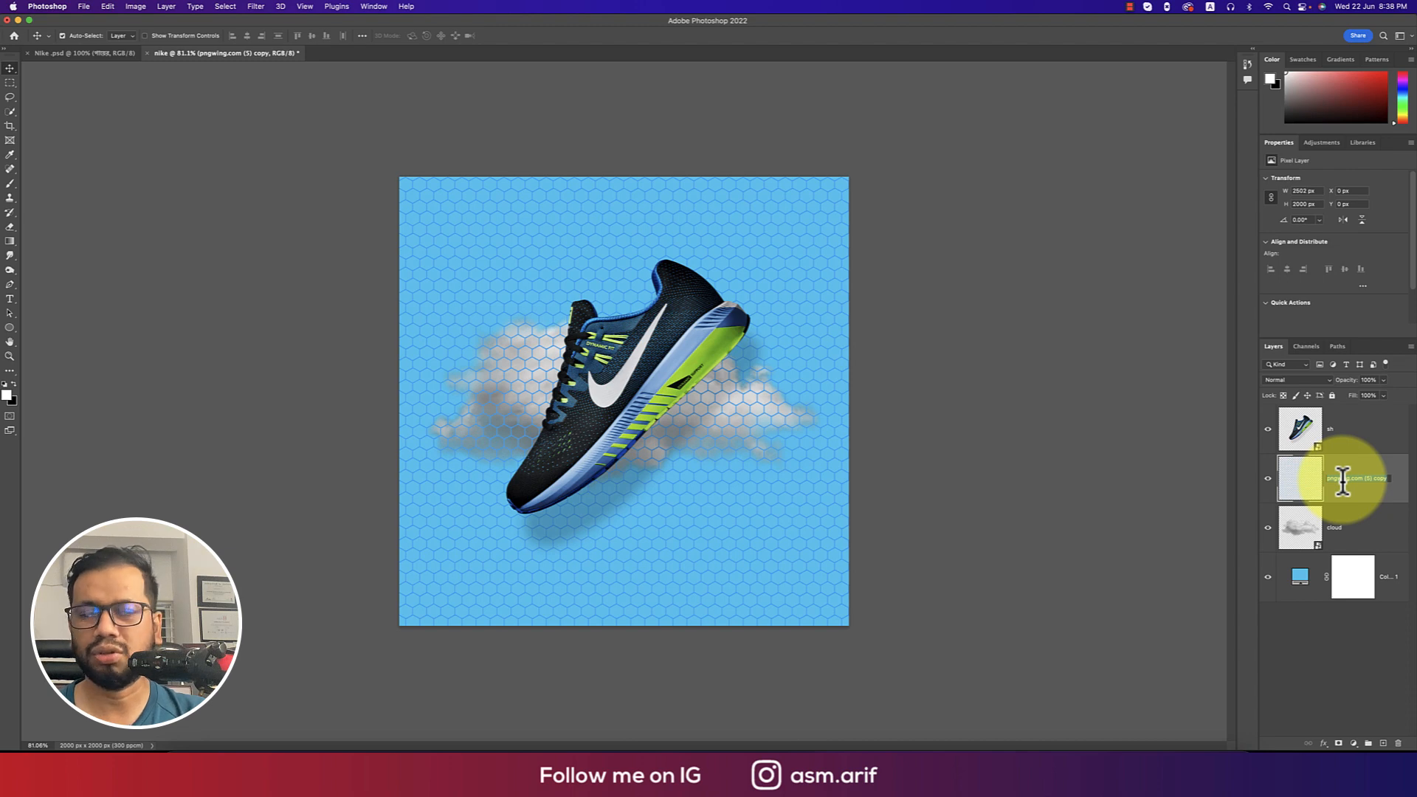
text(s)
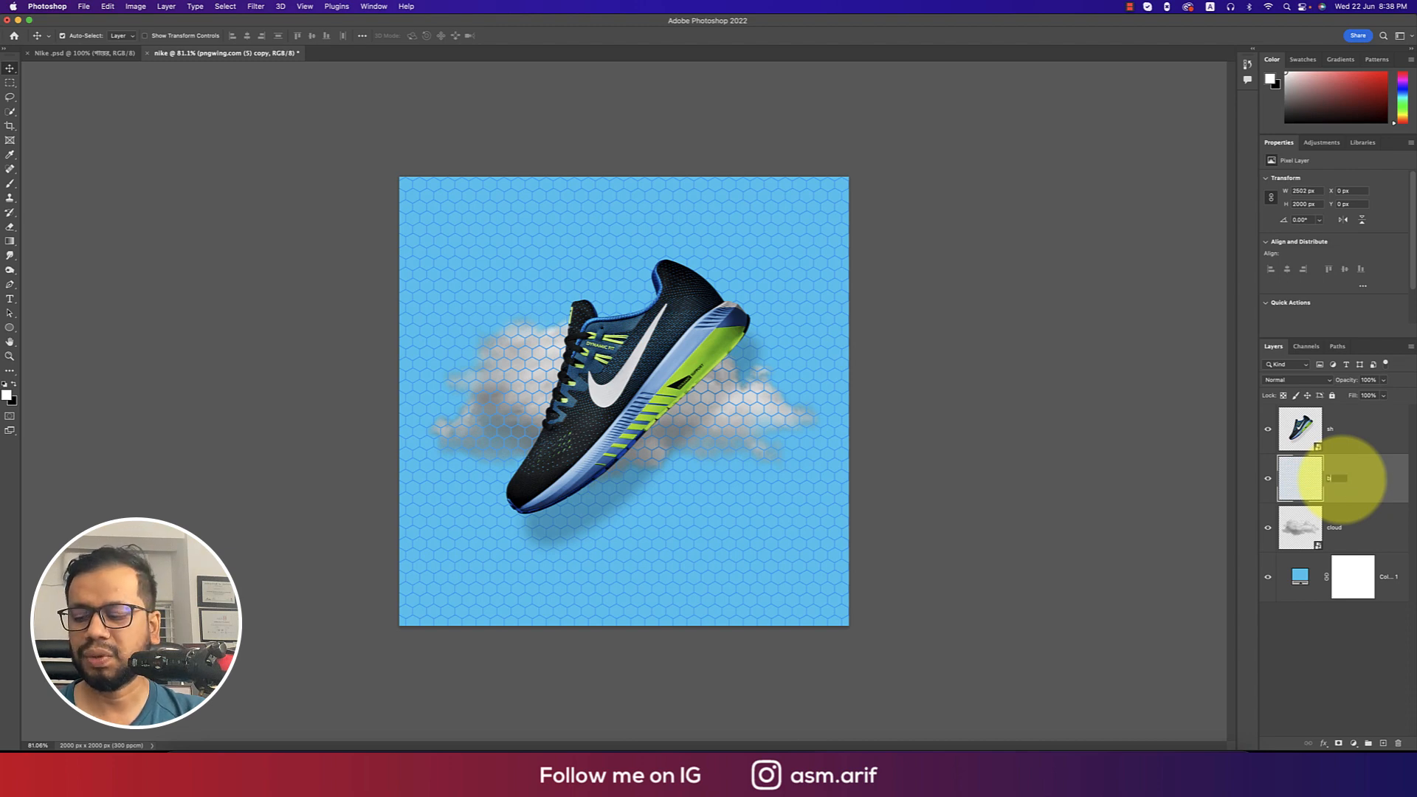
drag(1343, 479, 1358, 550)
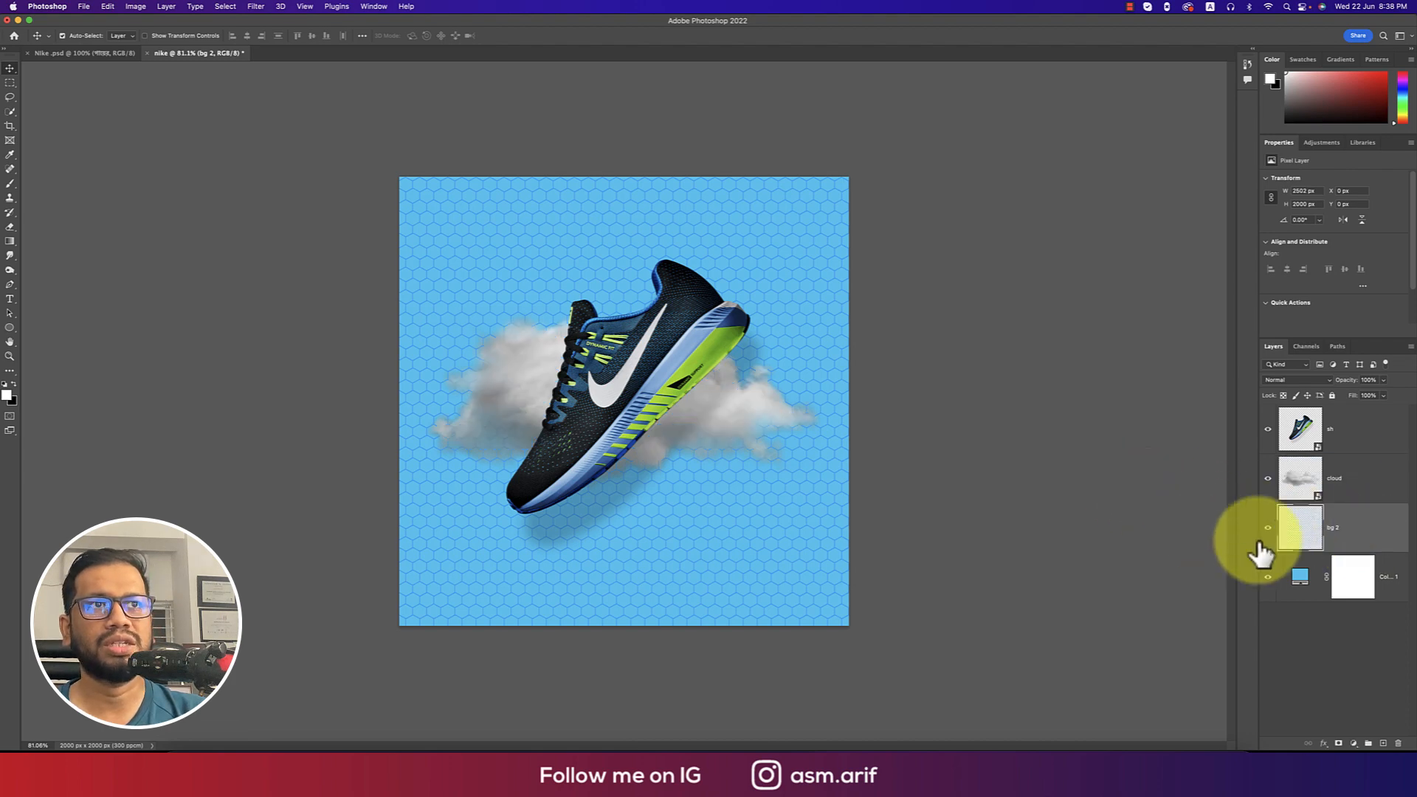
Set the bg 2 layer's blend mode to Divide and its opacity to 13%
click(1326, 380)
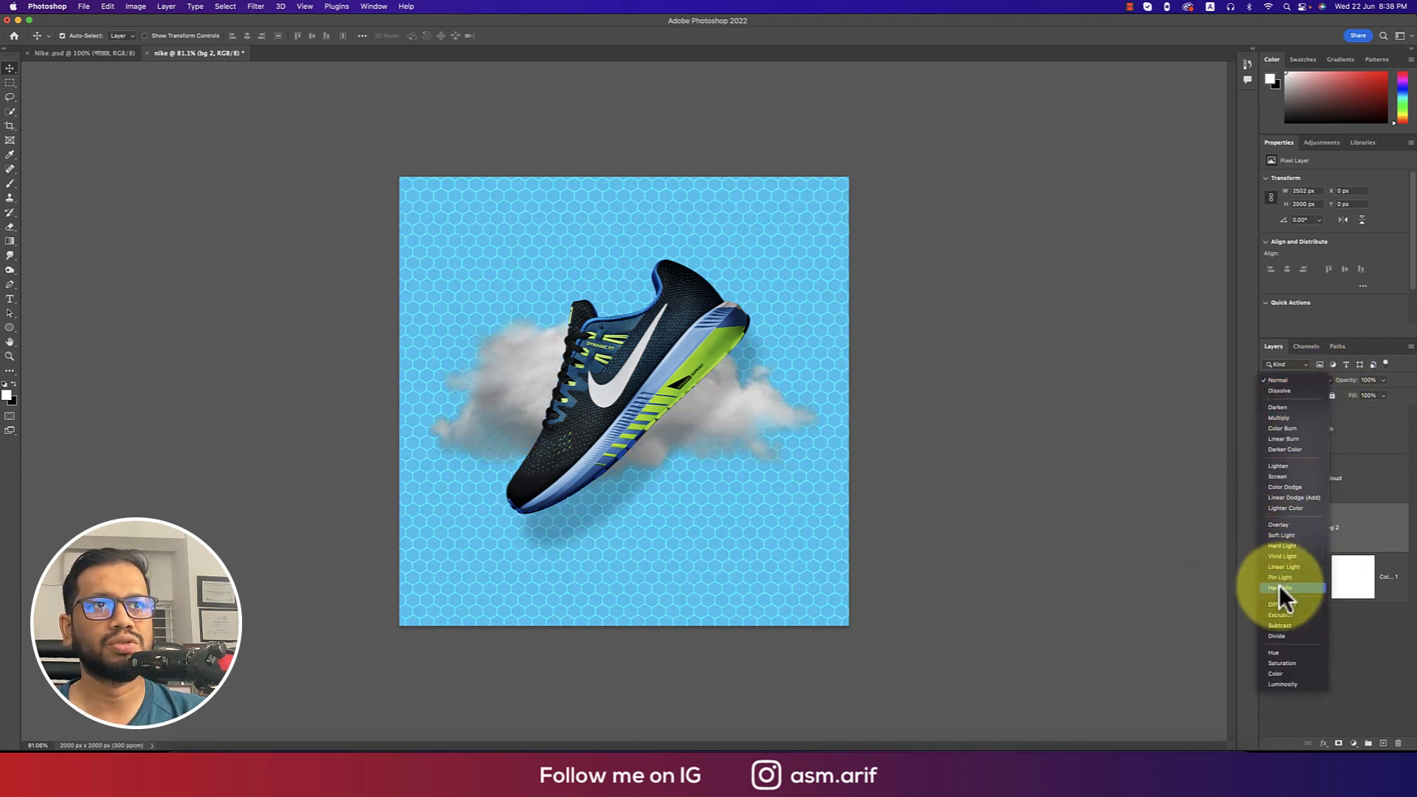
click(1284, 634)
click(1383, 380)
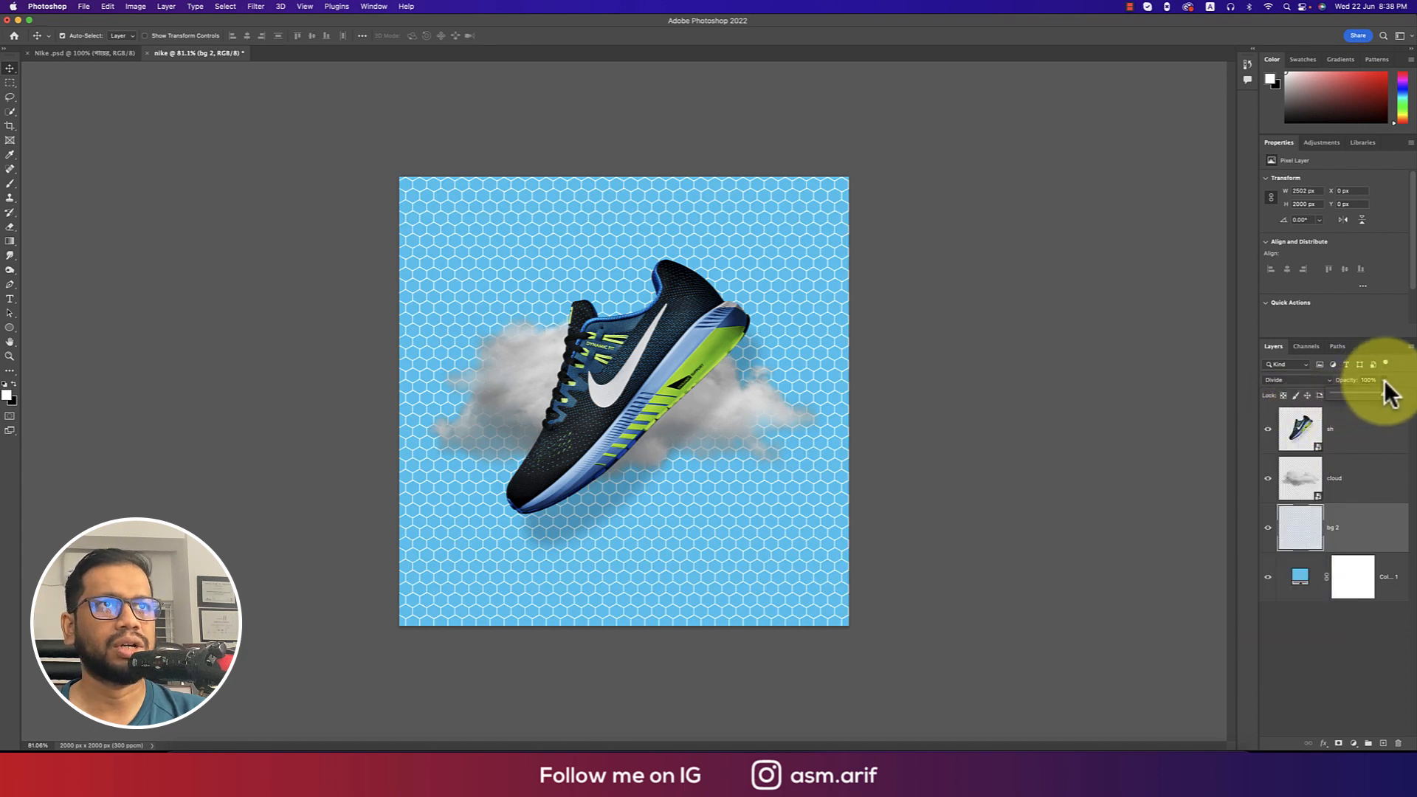
click(1340, 392)
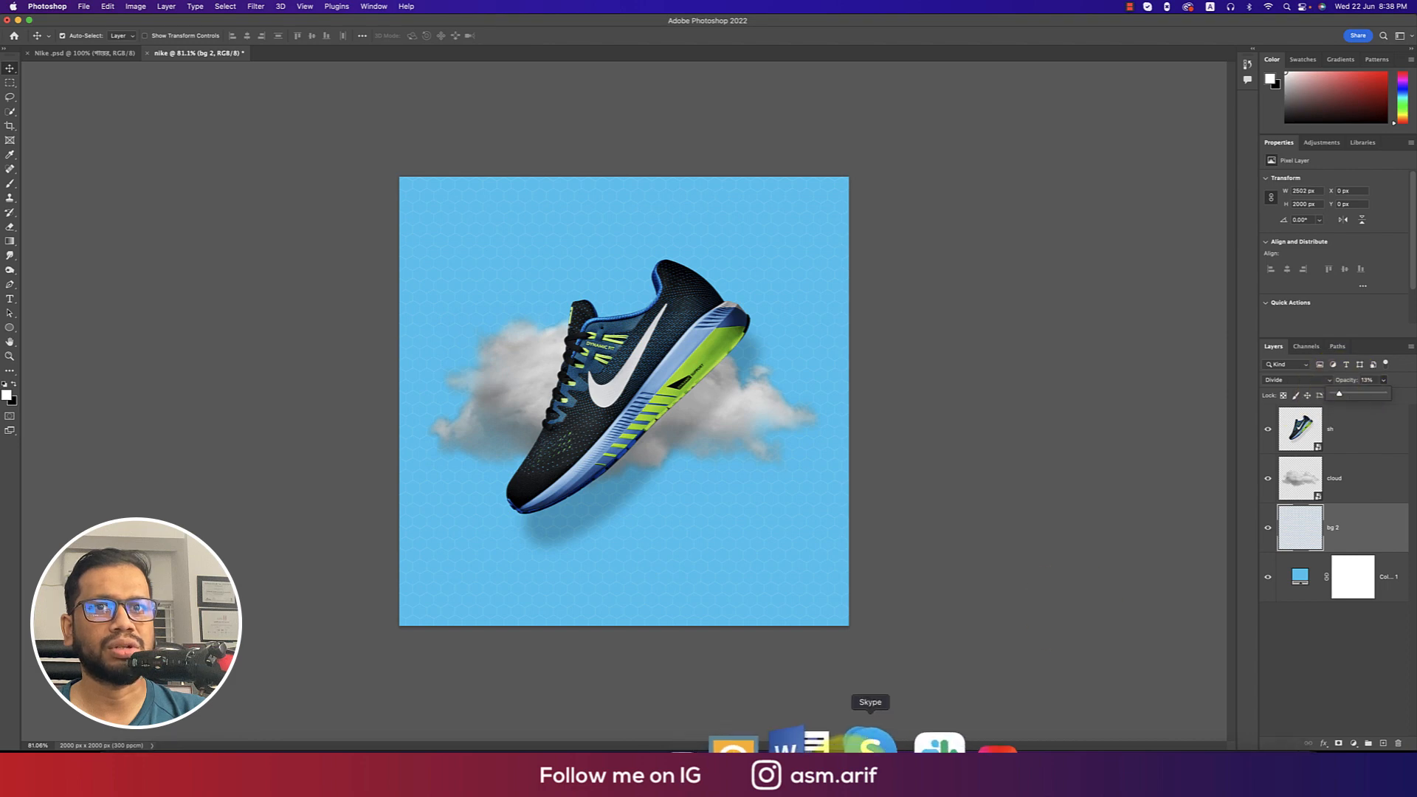
Quit Skype running in the background and deselect the bg 2 layer
right_click(861, 737)
click(1227, 547)
click(1031, 546)
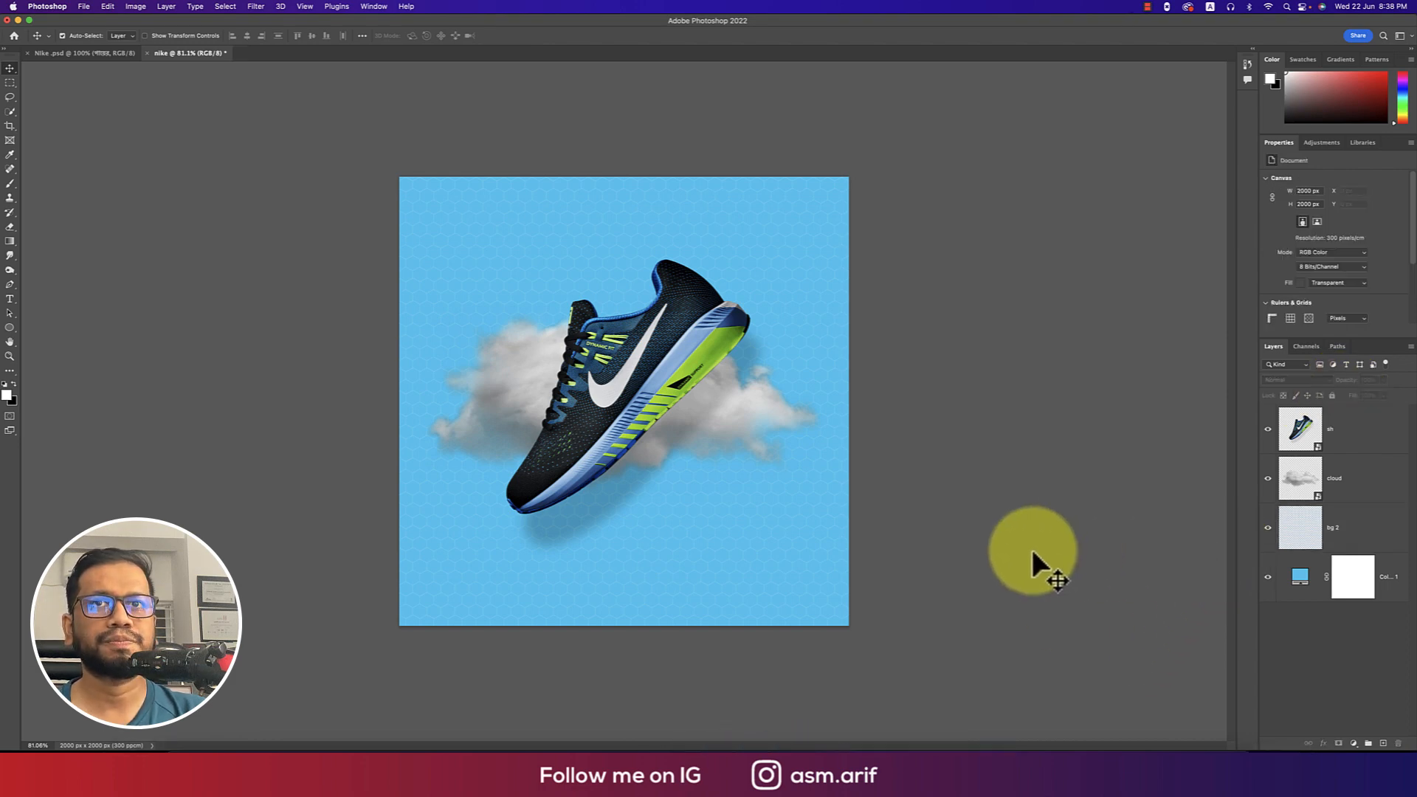
Duplicate the cloud layer and move the copy above the shoe layer
click(1365, 447)
click(1354, 484)
key(super+j)
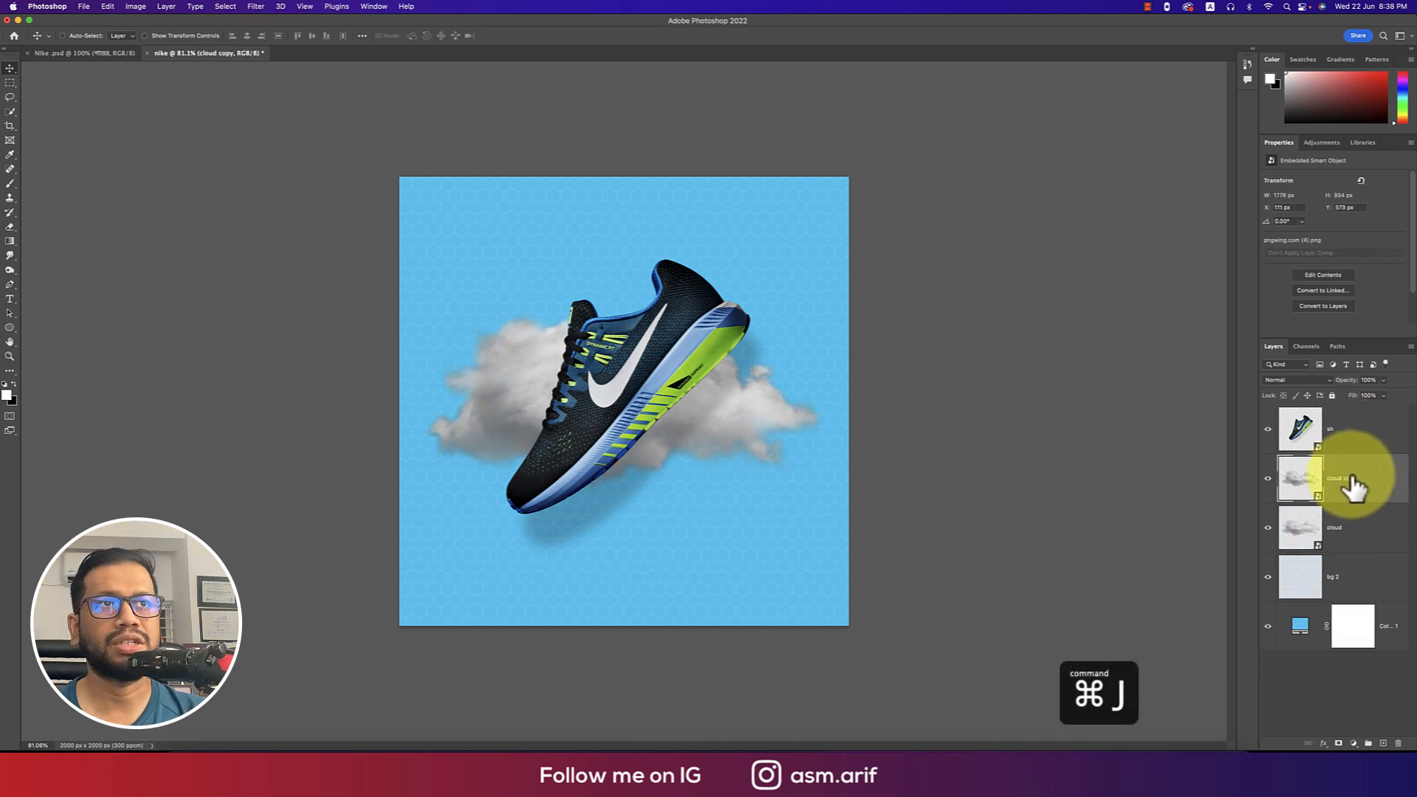
drag(1337, 427, 1342, 430)
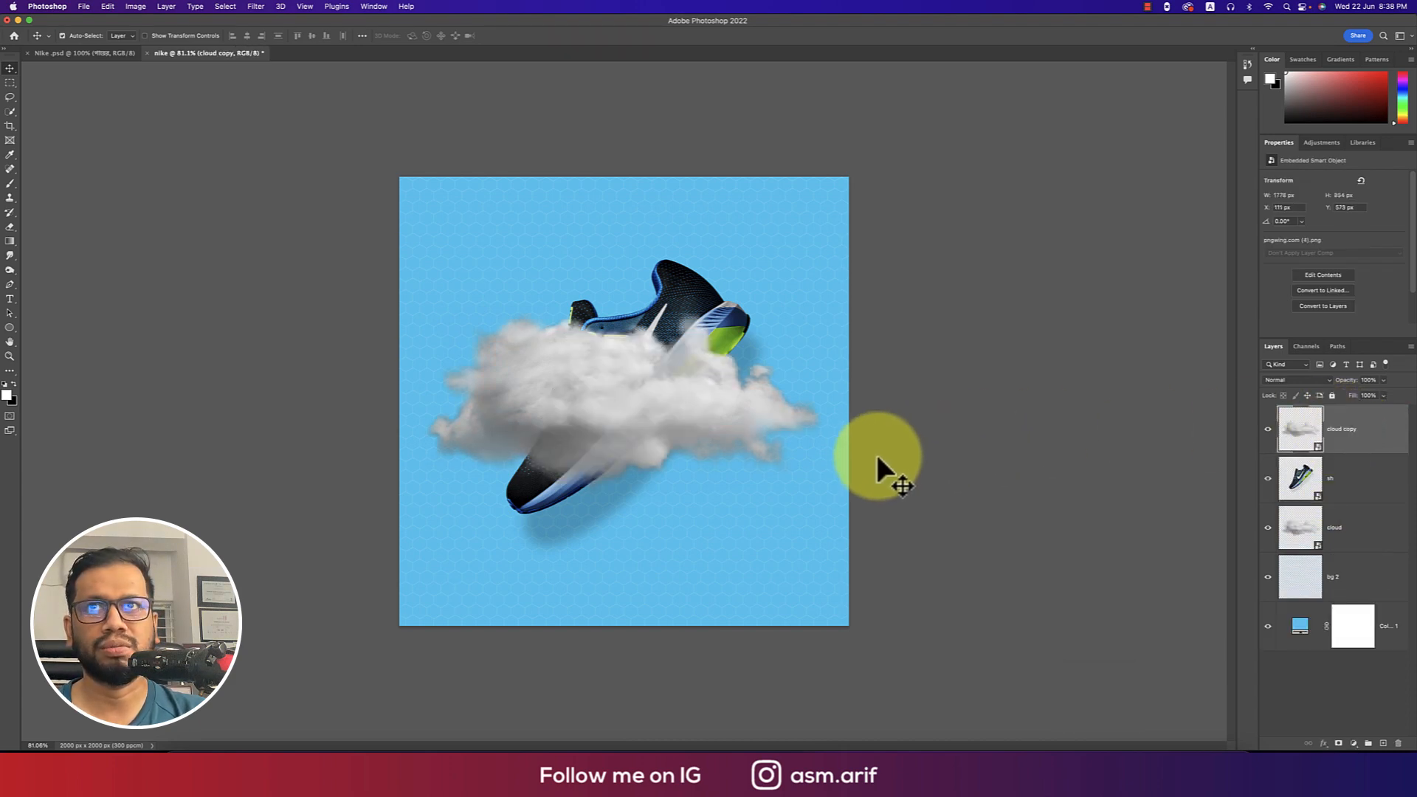
Shift both cloud layers together straight down by about 200 px, so that they cover the lower part of the shoe
super+click(1359, 533)
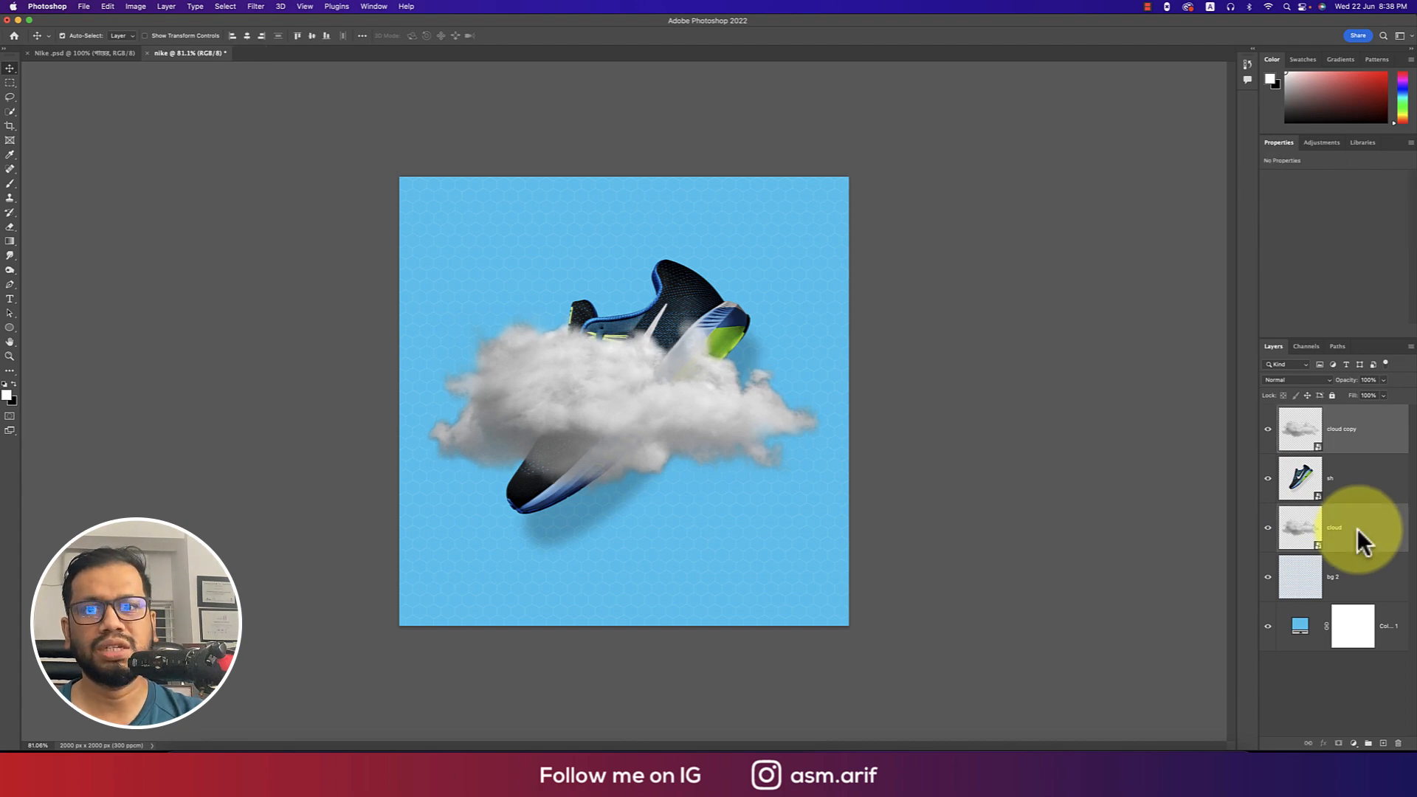
key(shift+Down)
key(shift+Down)
key(shift+Down)
key(shift+Down)
key(shift+Down)
key(shift+Down)
key(shift+Down)
key(shift+Down)
key(shift+Down)
key(shift+Down)
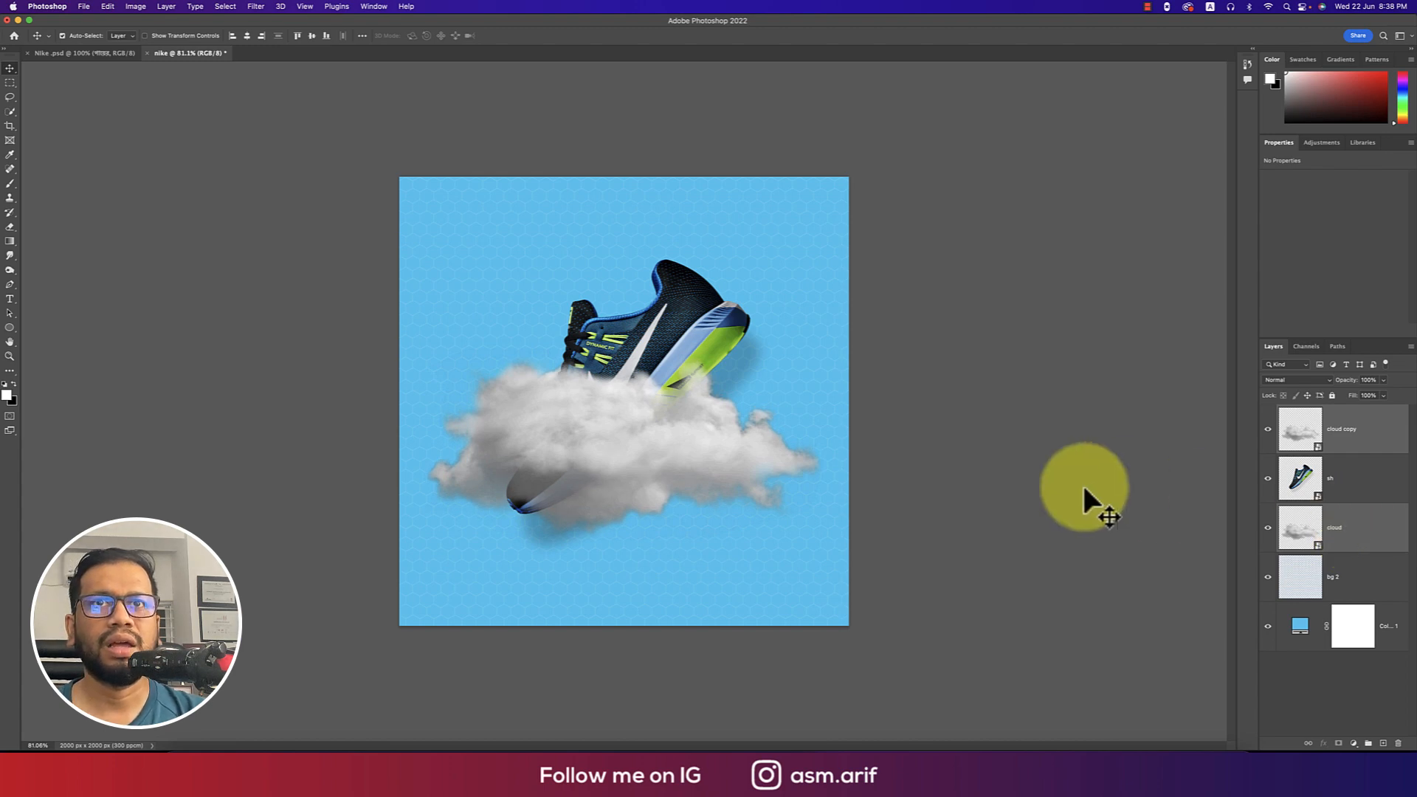
click(1058, 482)
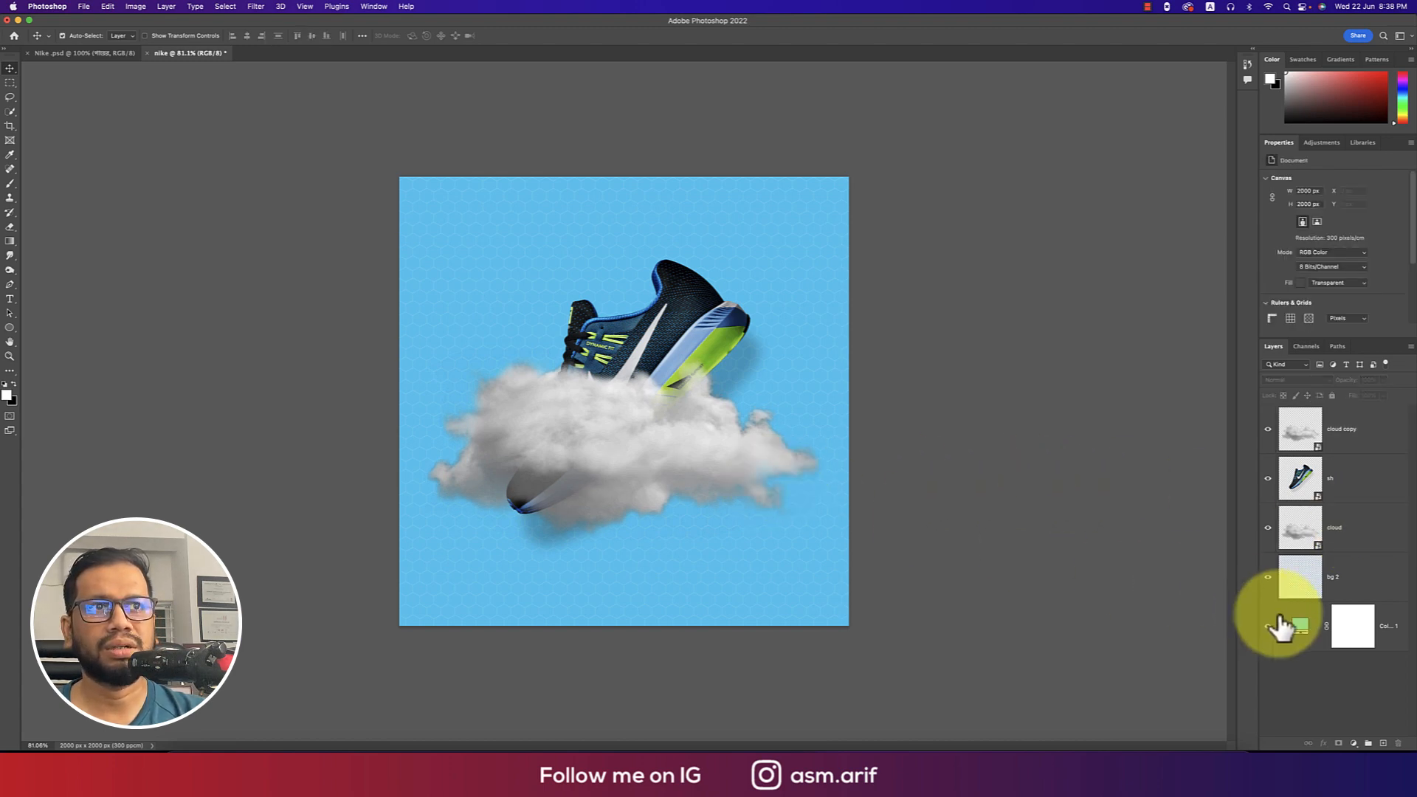
Change the background fill layer's color to a muted blue (#50a0ba)
double_click(1301, 628)
drag(1008, 273, 1021, 280)
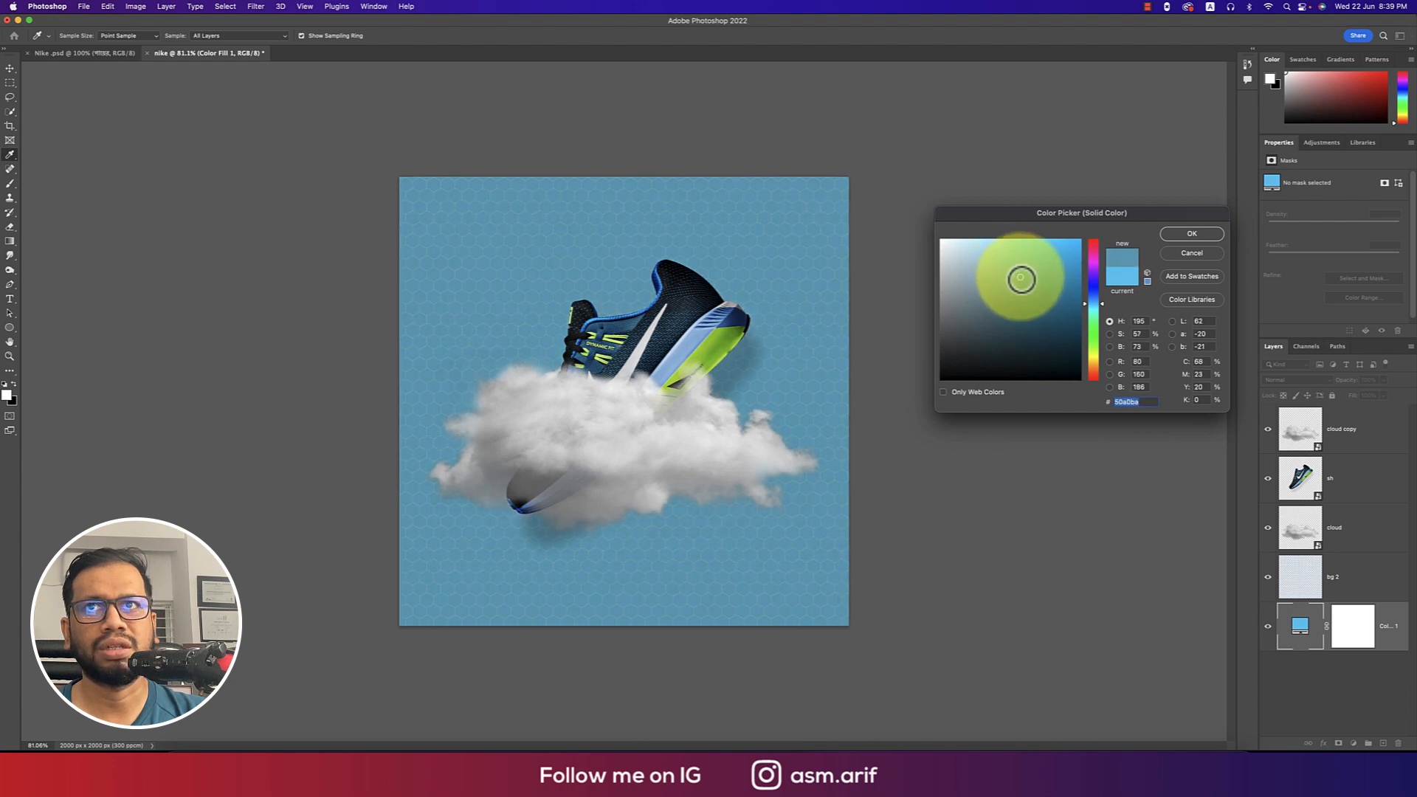
click(1168, 235)
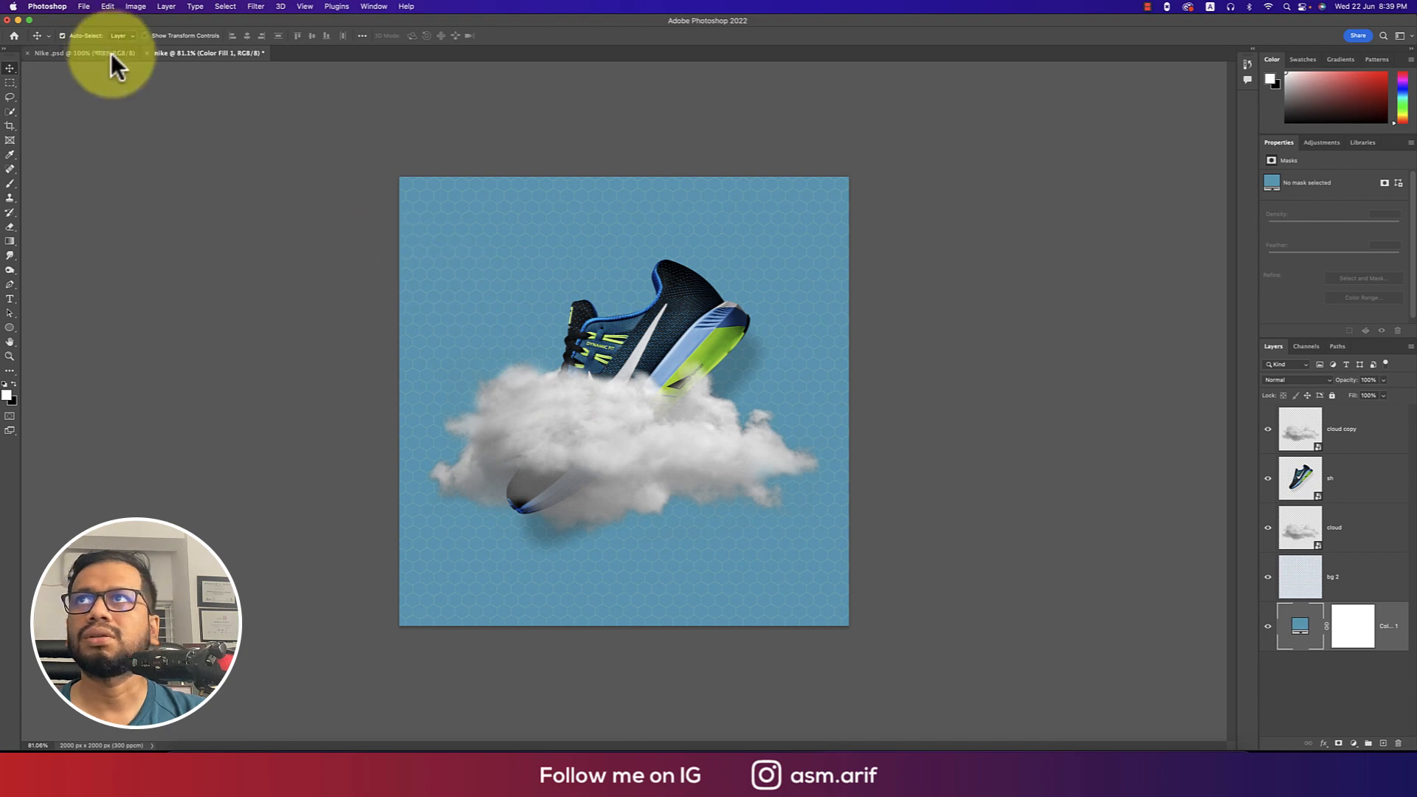
Place the embedded Nike logo pngwing.com (3).png above the cloud copy, about 207 px wide, near the canvas's upper-left corner
click(1395, 442)
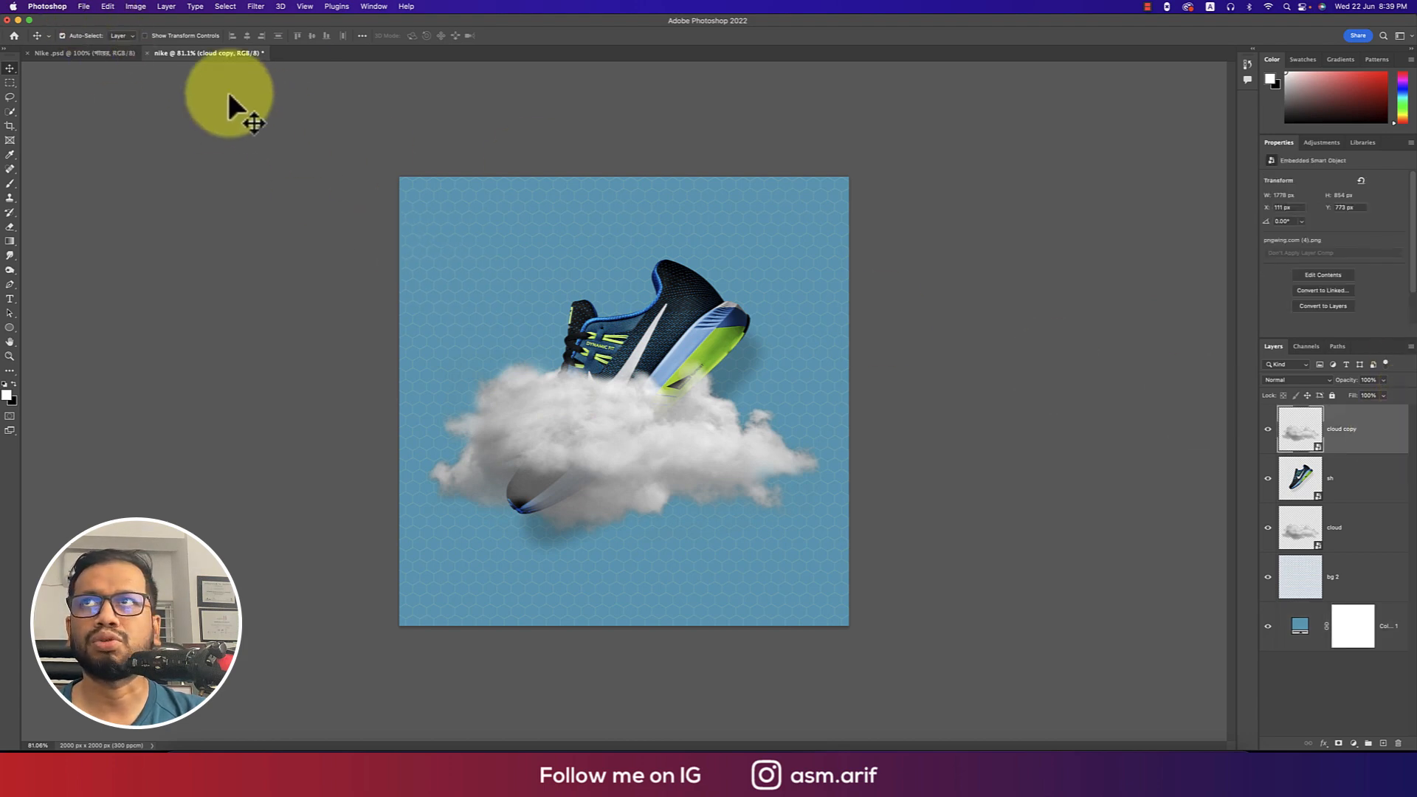
click(85, 7)
click(96, 210)
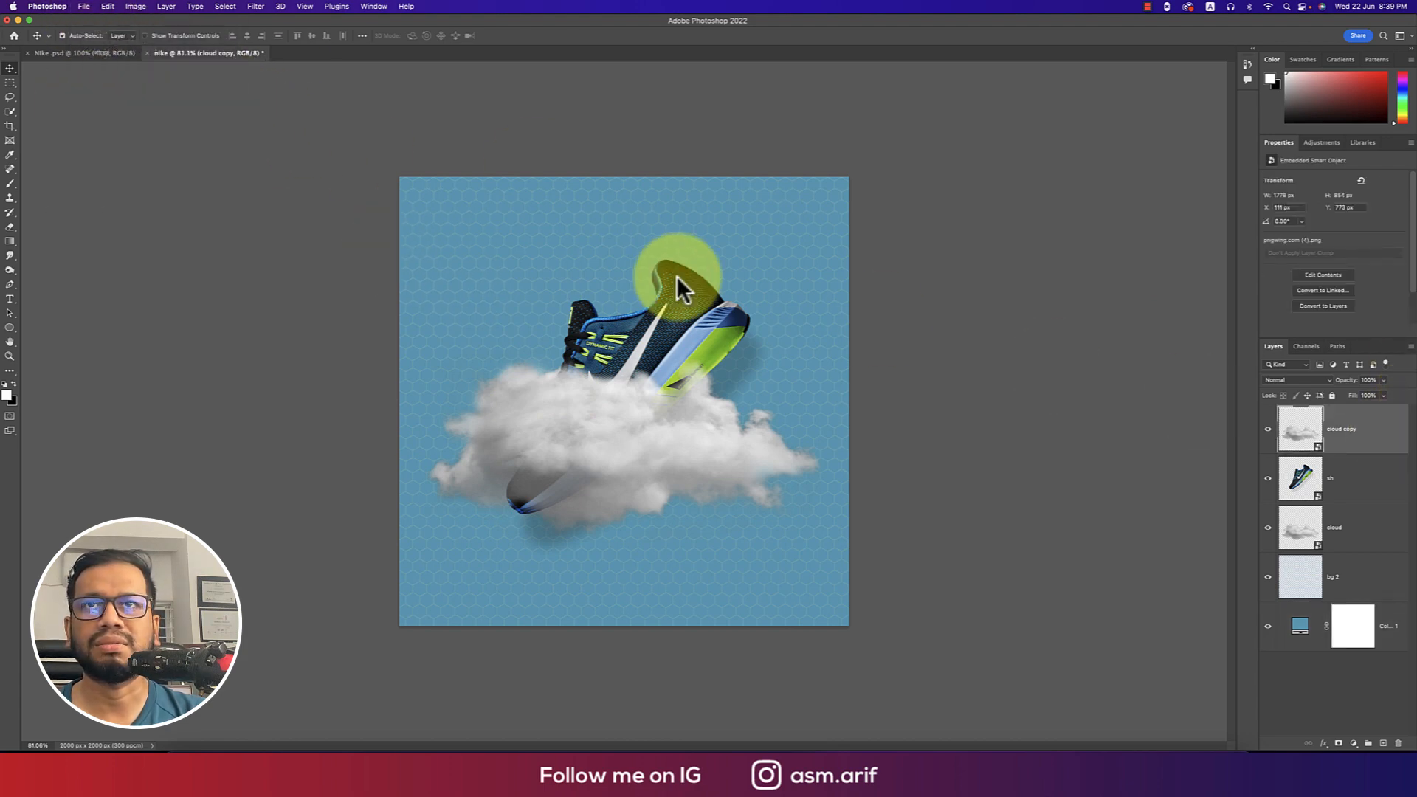
click(344, 124)
double_click(342, 123)
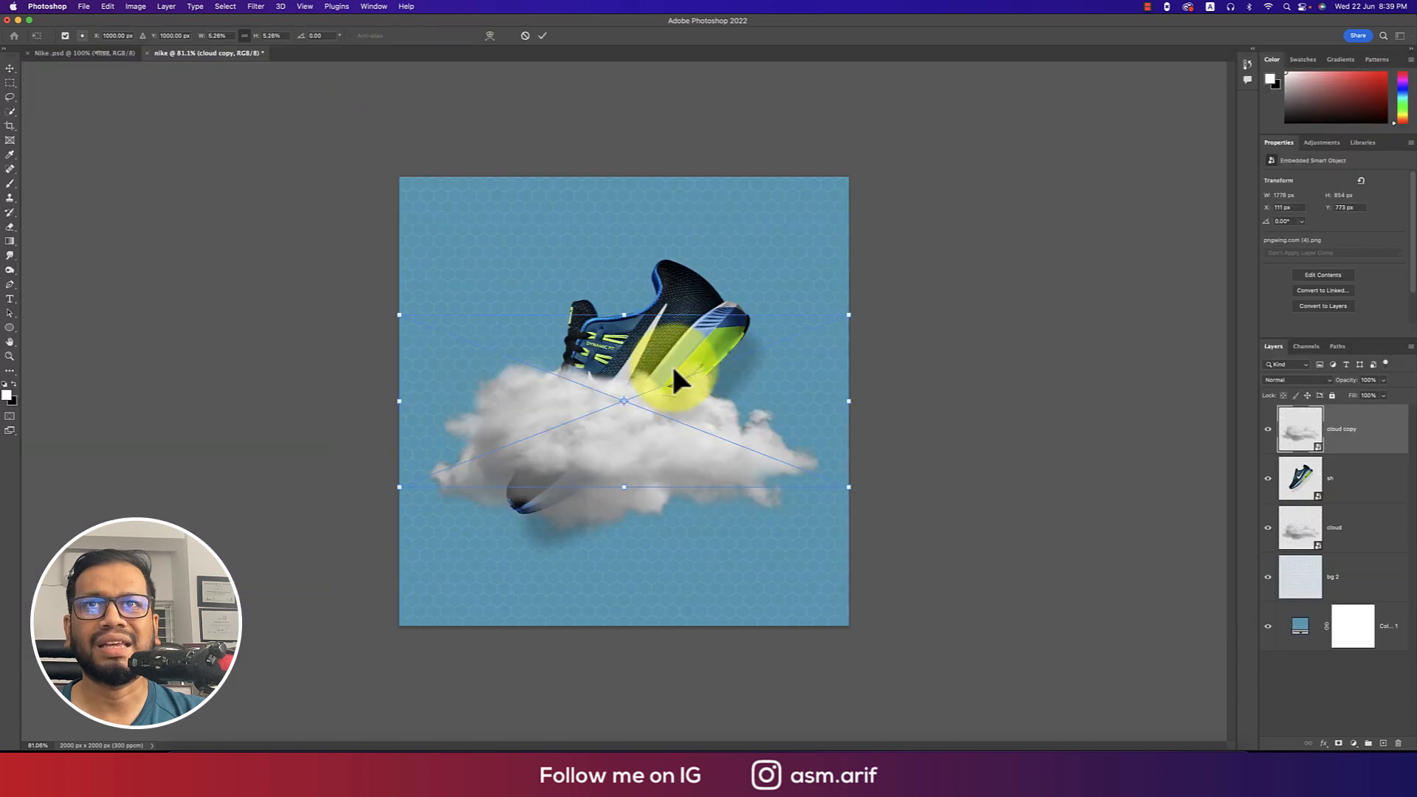
drag(839, 405, 464, 222)
key(Return)
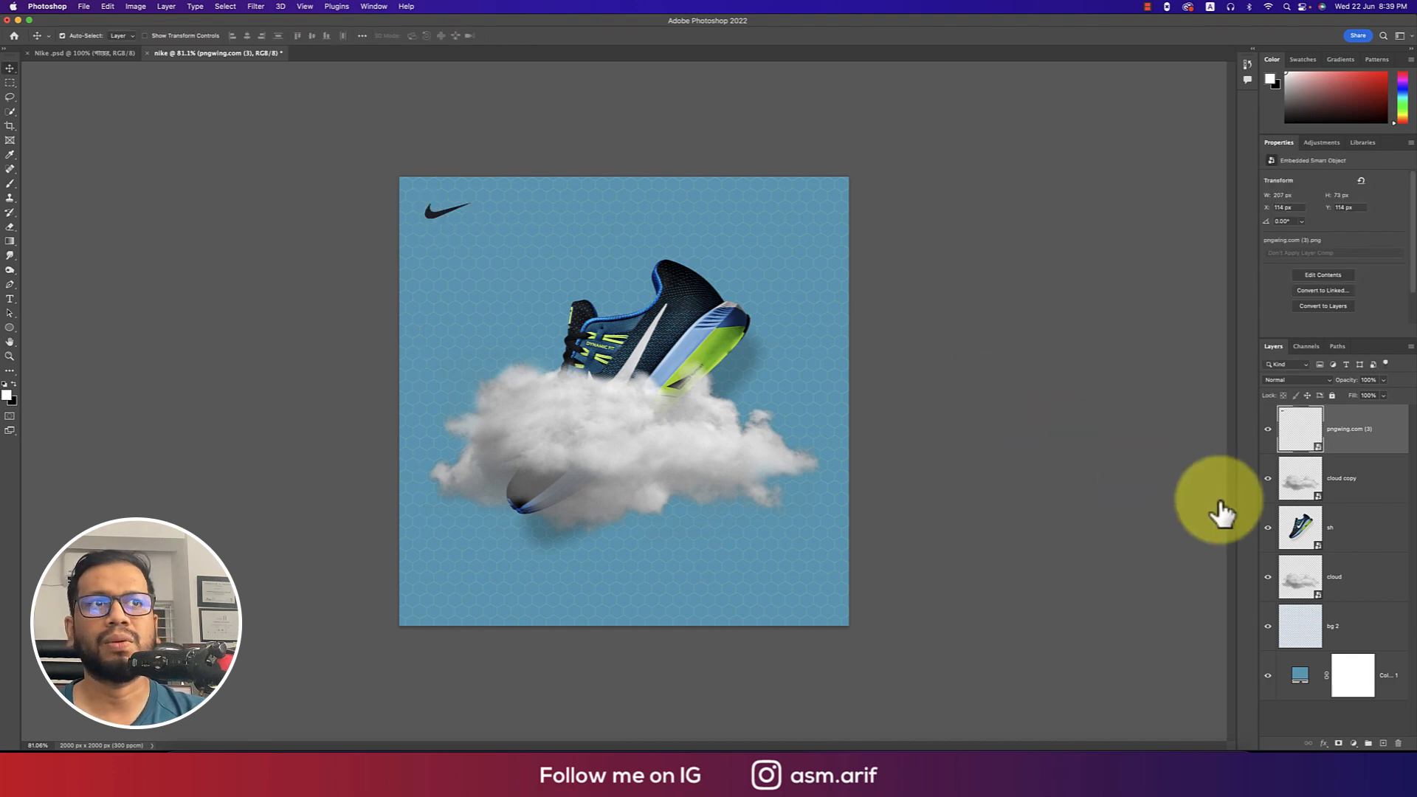
Apply a white Color Overlay to the placed Nike logo and rename its layer as logo
right_click(1361, 438)
click(1229, 160)
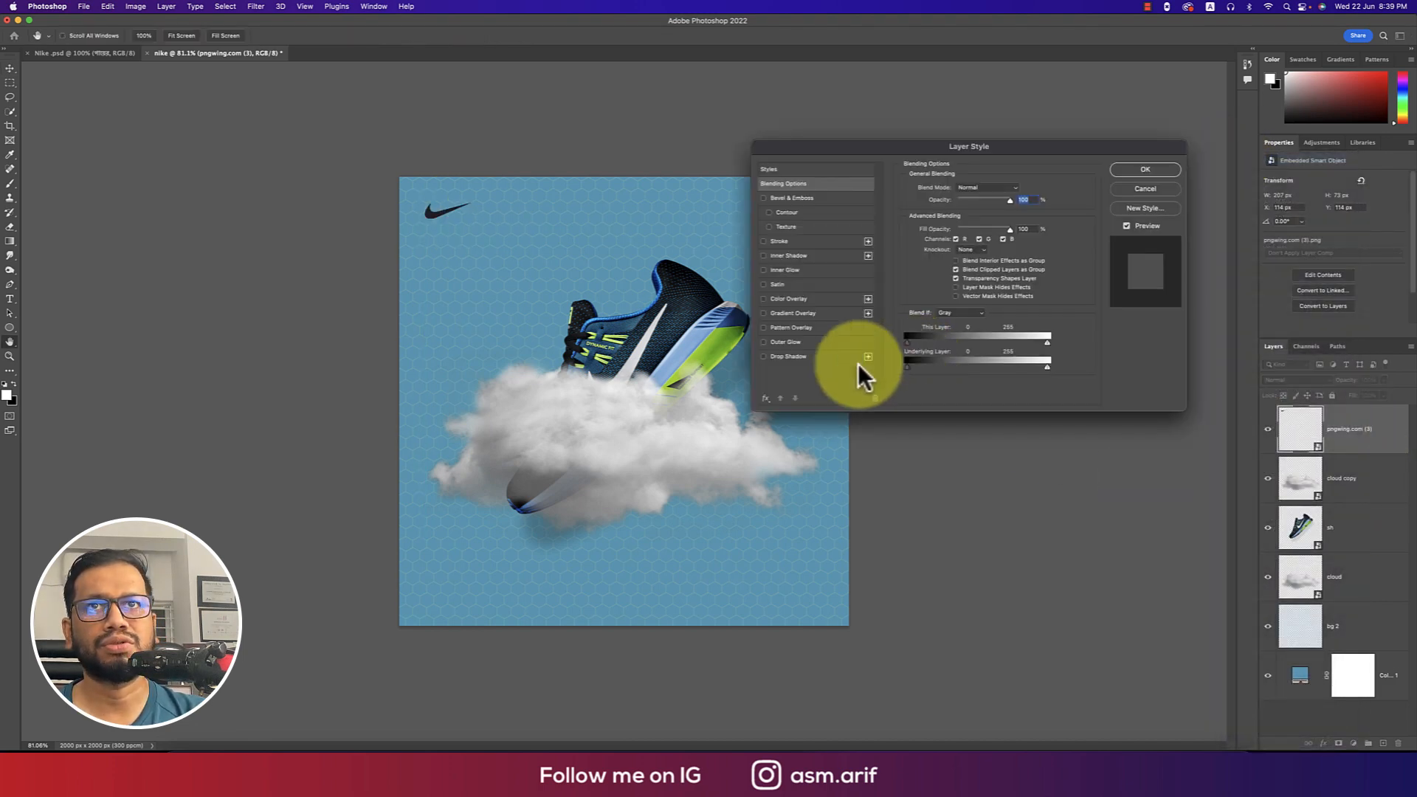
click(764, 299)
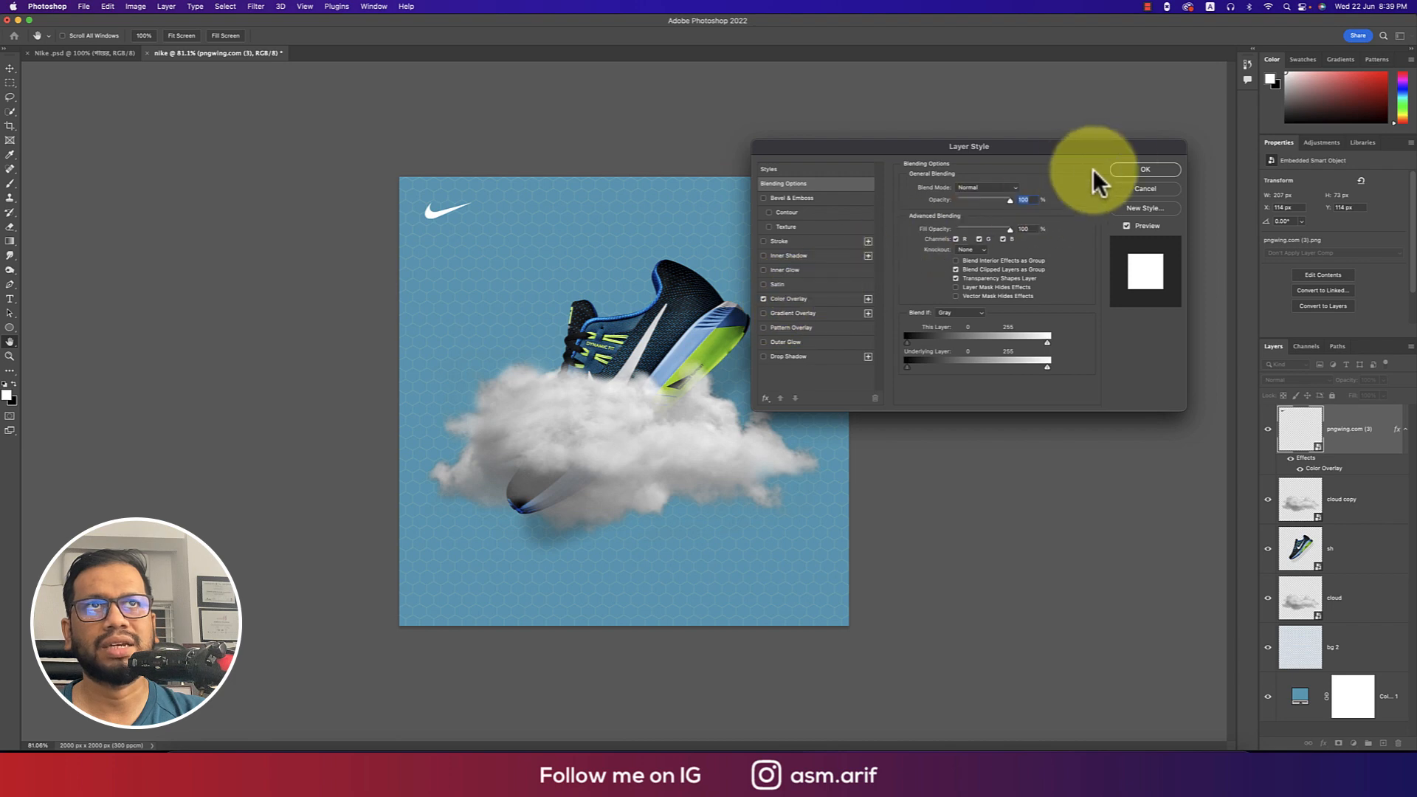
click(1133, 170)
double_click(1335, 429)
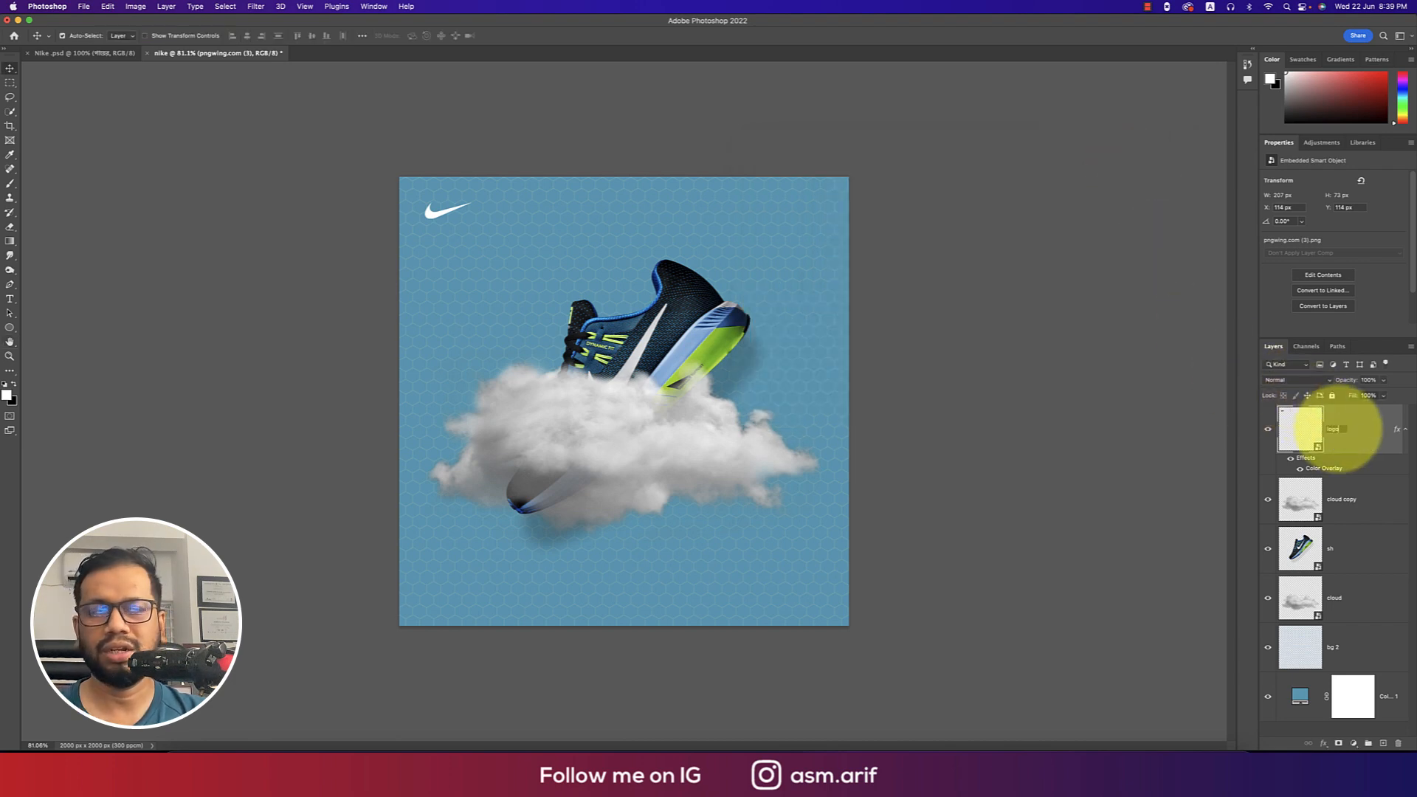
key(Return)
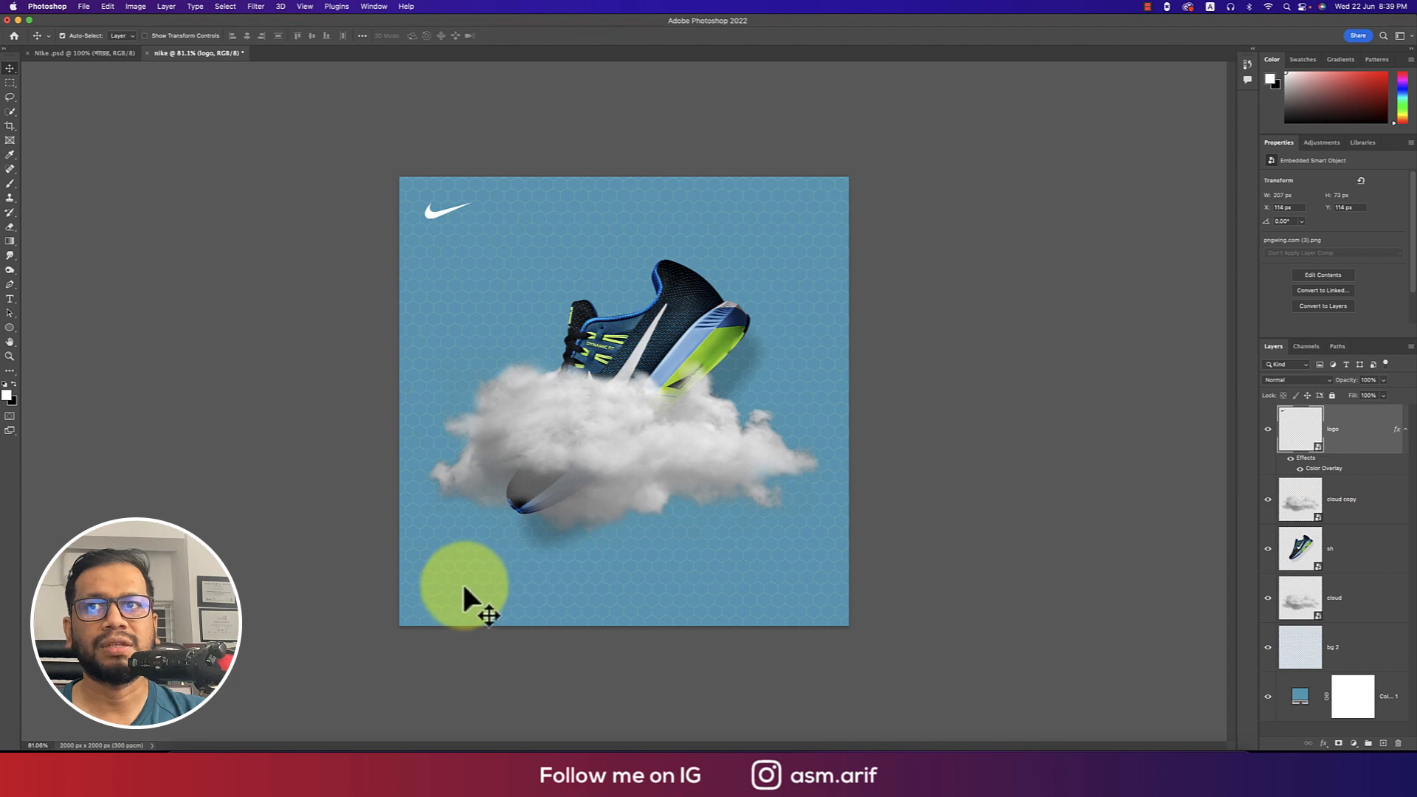
Copy the address text layer and its location pin icon layer from the Address group of the reference document Nike.psd
click(83, 52)
click(392, 631)
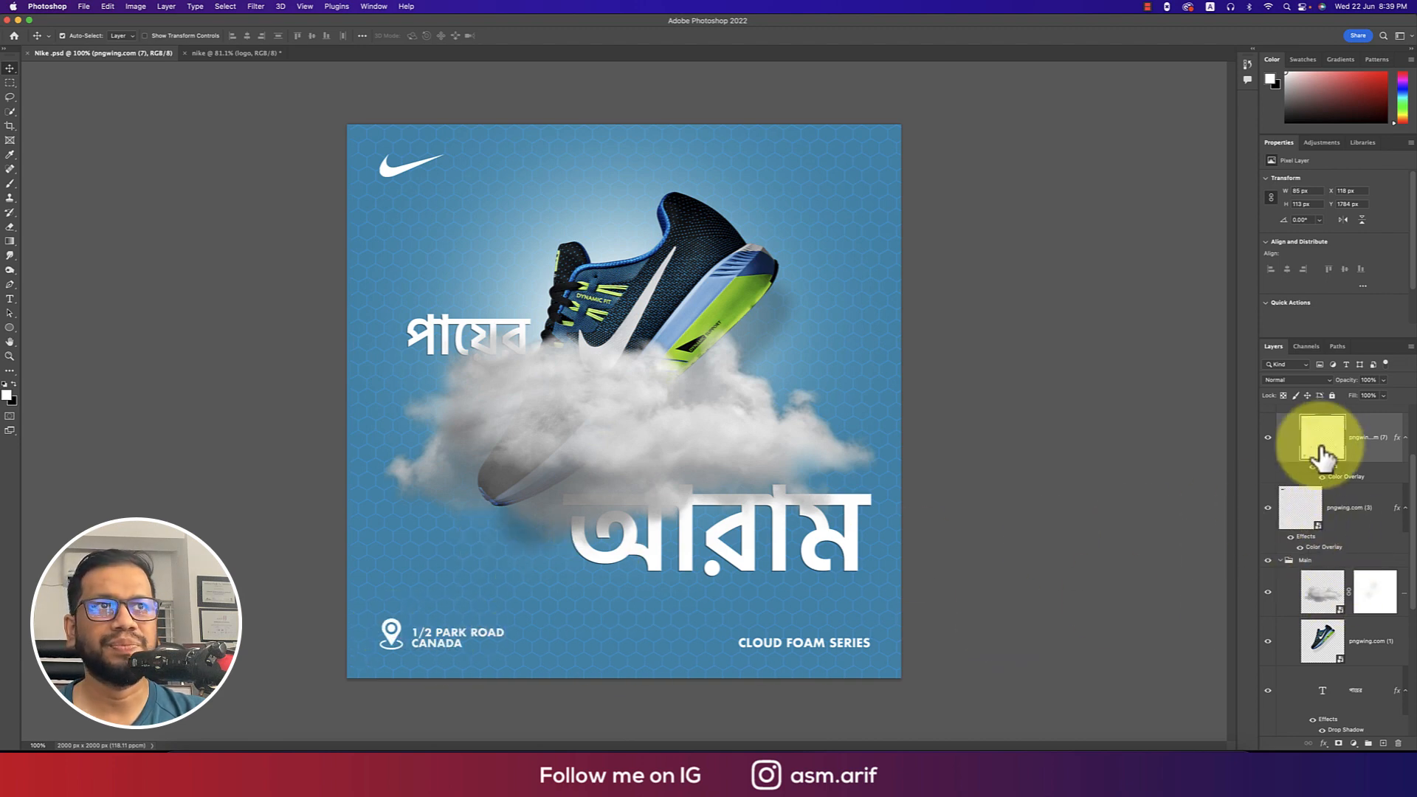
scroll(1354, 490, up, 3)
super+click(1354, 506)
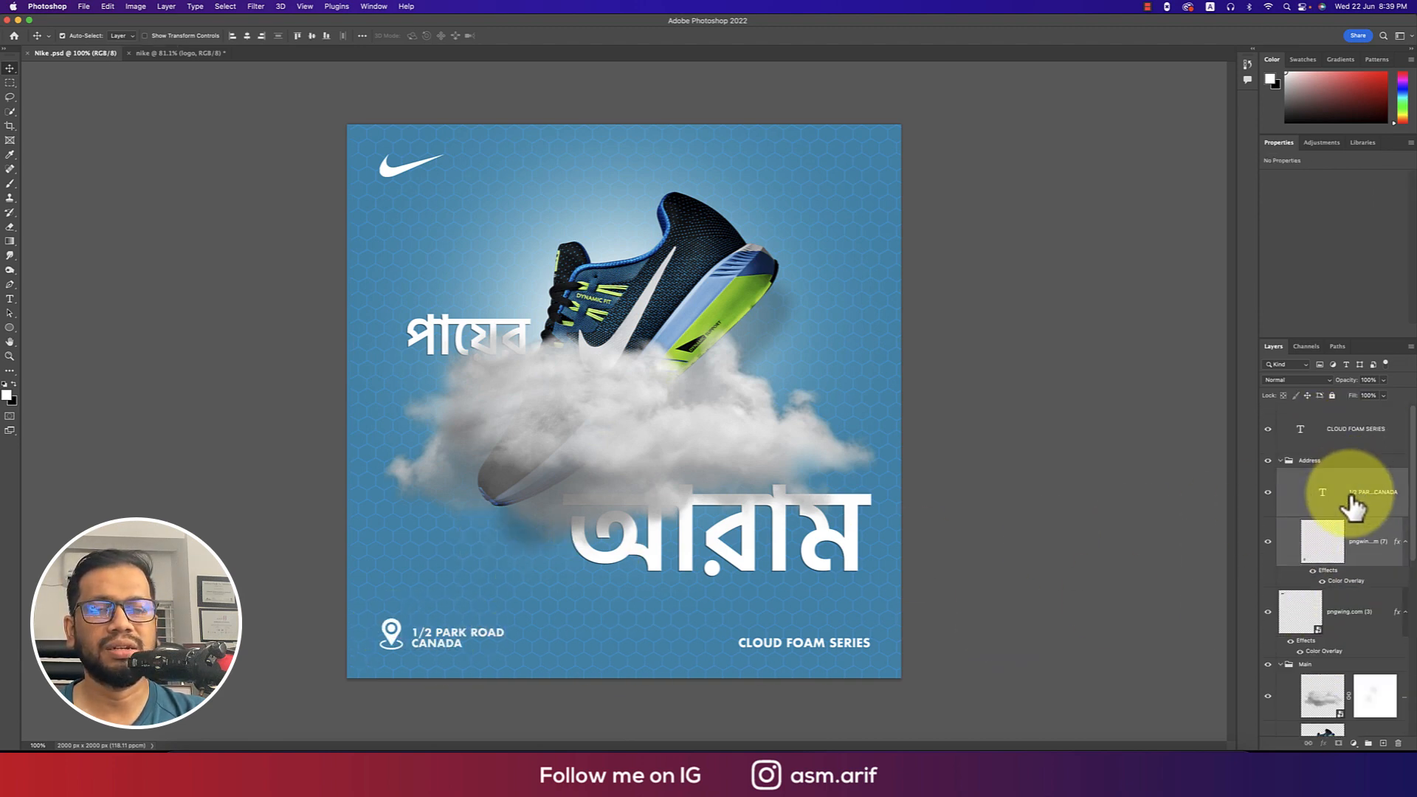
key(super+c)
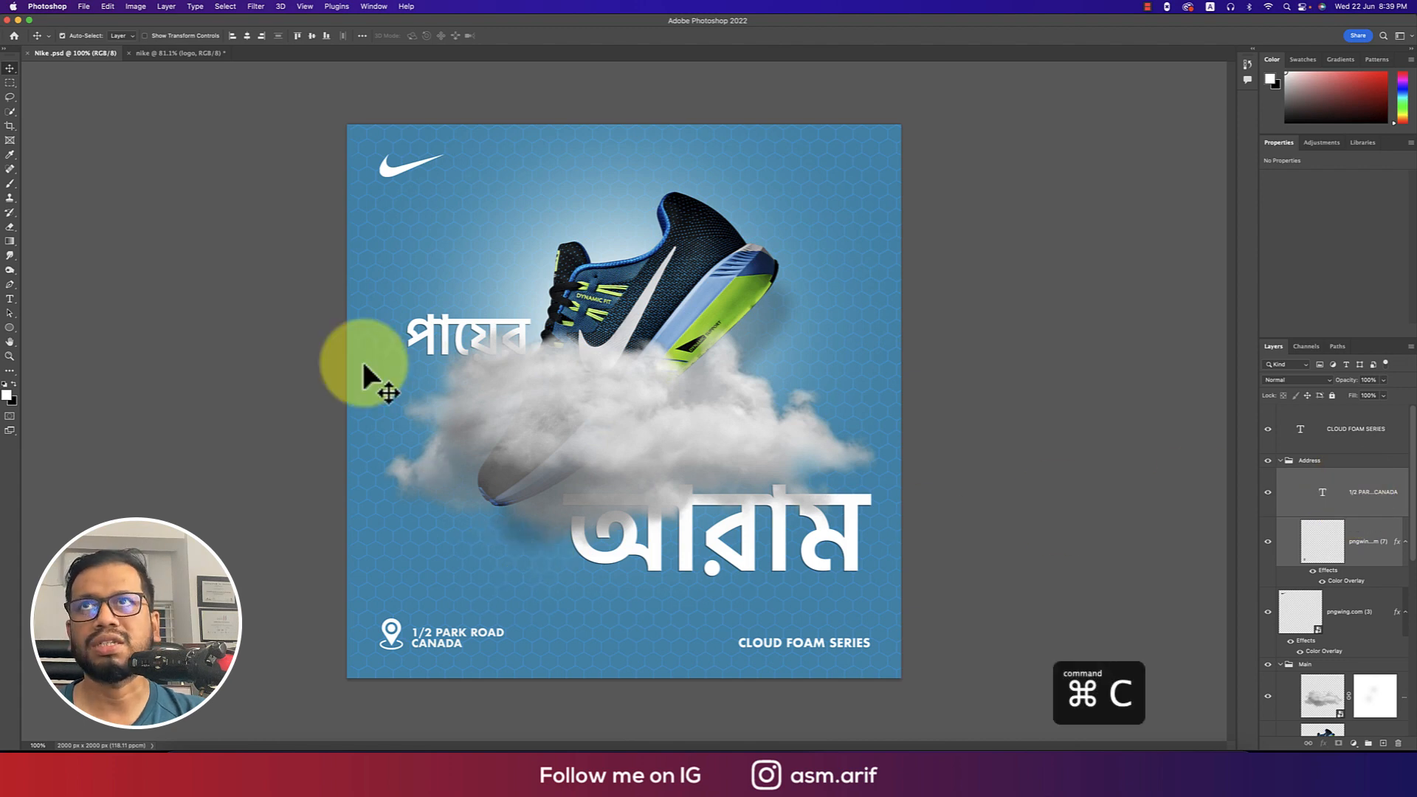
Paste the address text and pin icon into the nike poster document and place them in the canvas's lower-left corner
click(188, 53)
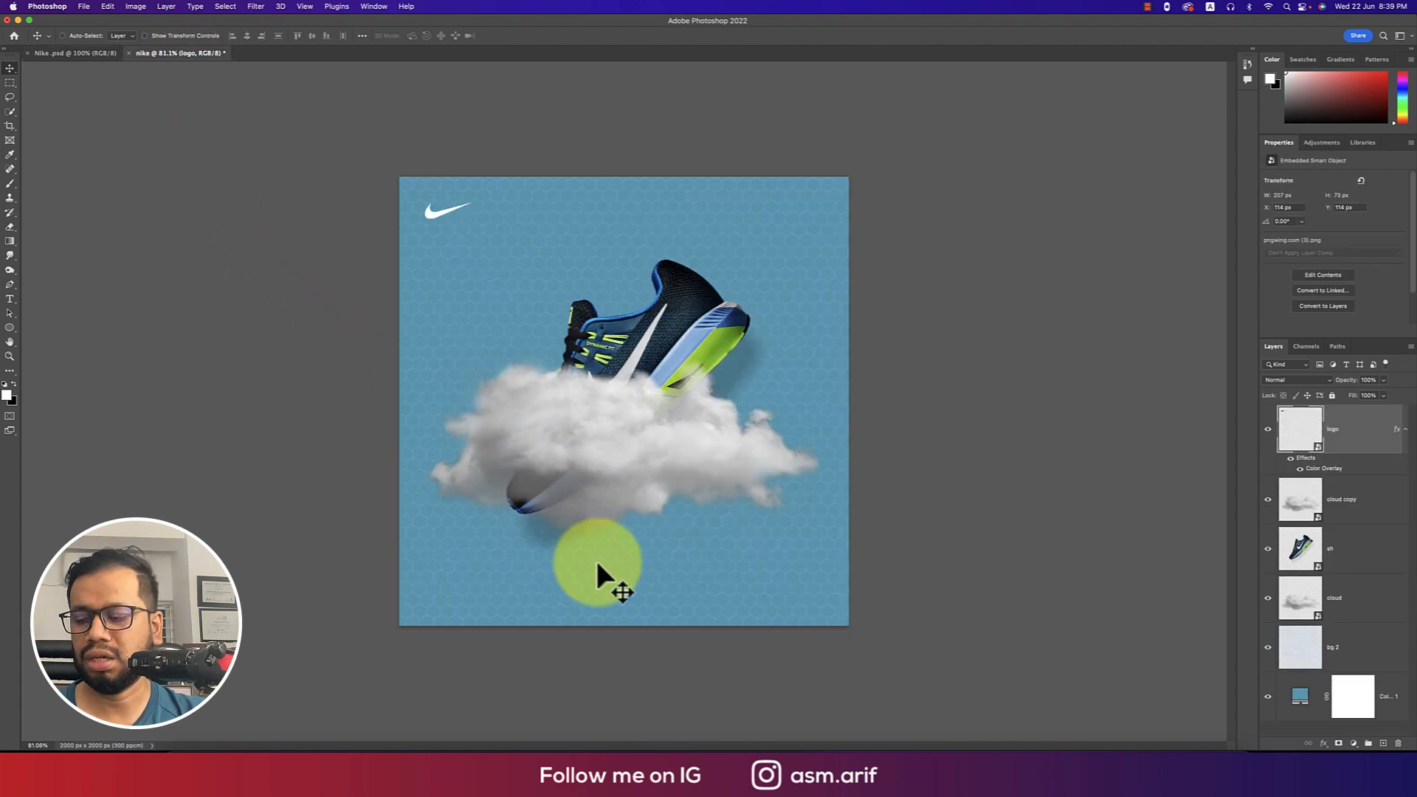
key(super+v)
key(super+t)
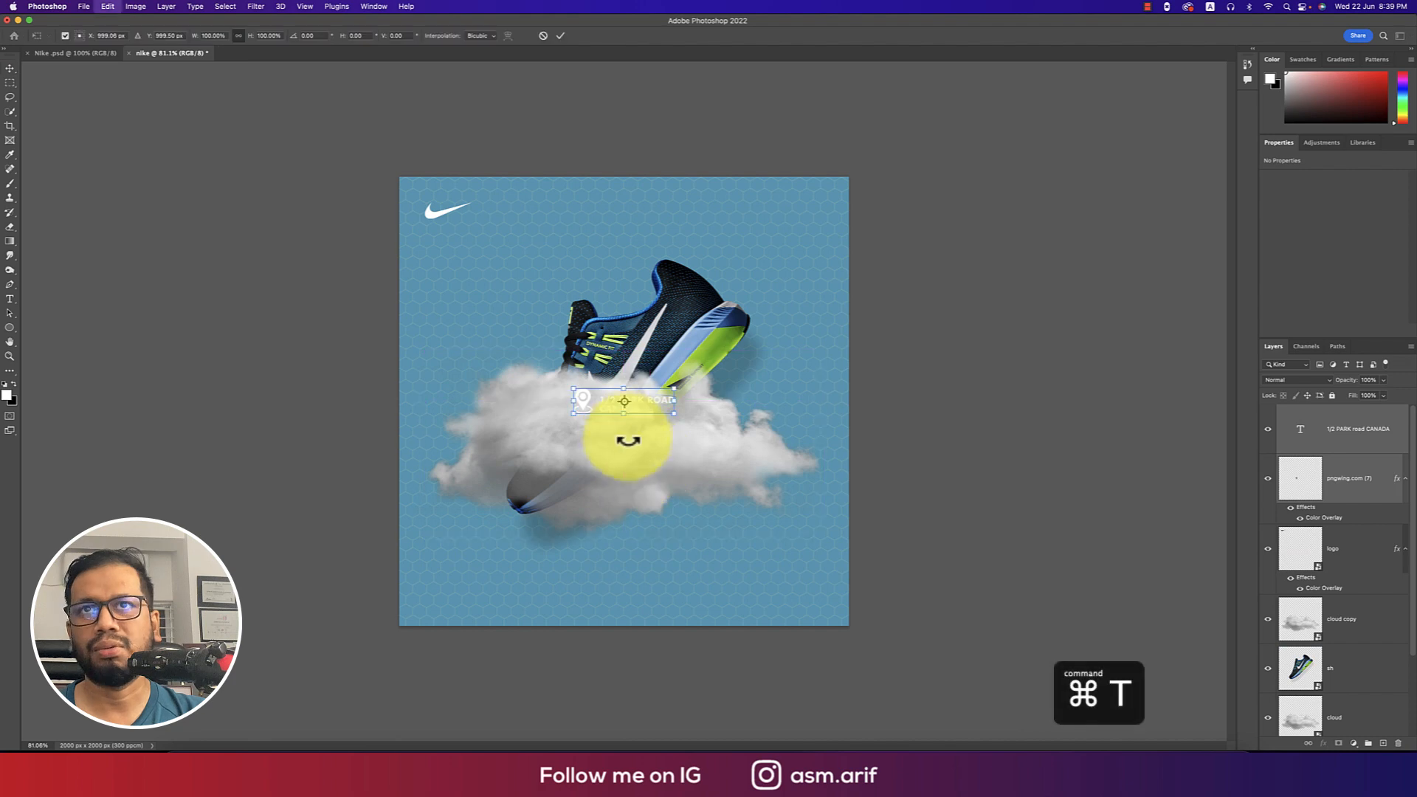
drag(613, 408, 459, 598)
key(Return)
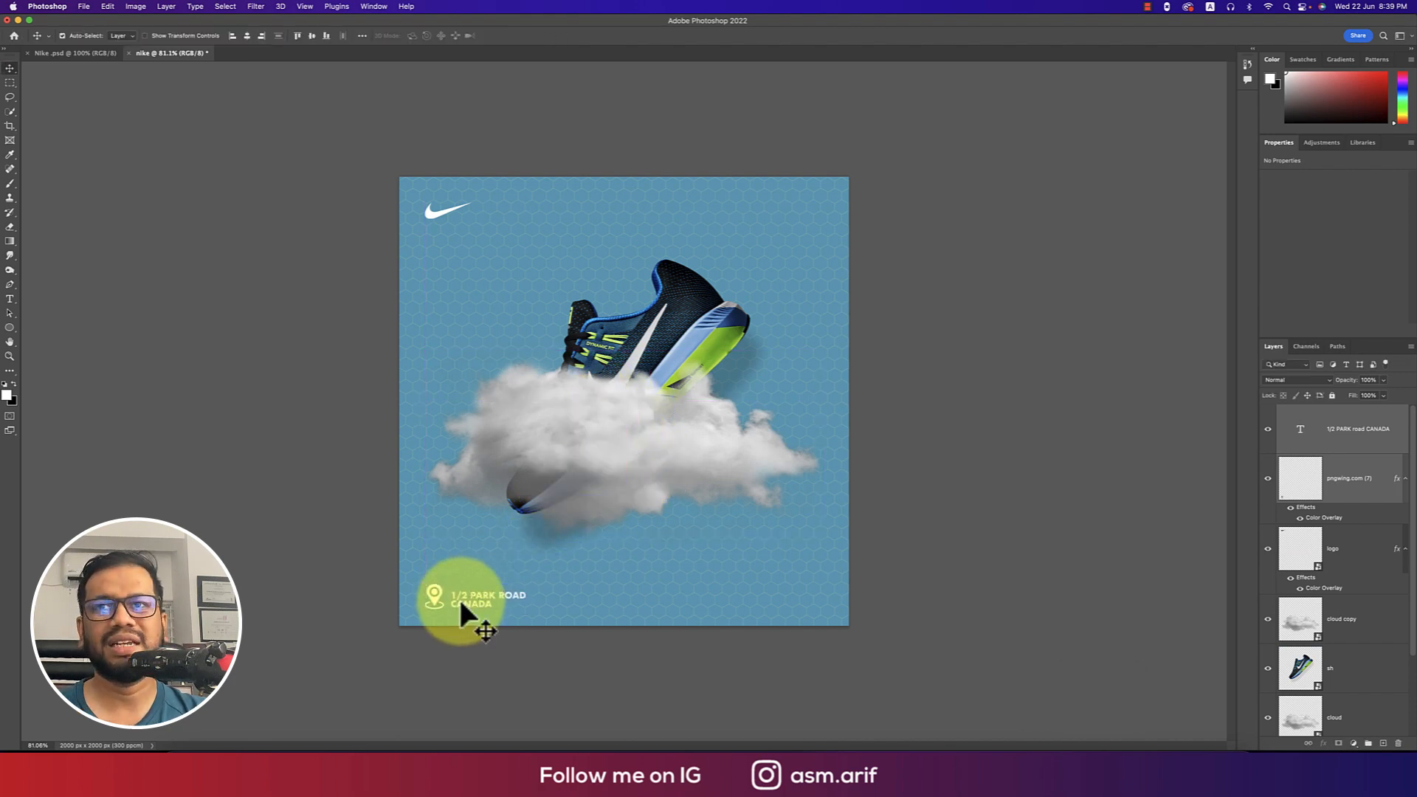
Add the white text CLOUD FOAM SEREASE in Futura Bold at 14 pt, starting near the canvas's lower-right area
click(9, 299)
click(733, 592)
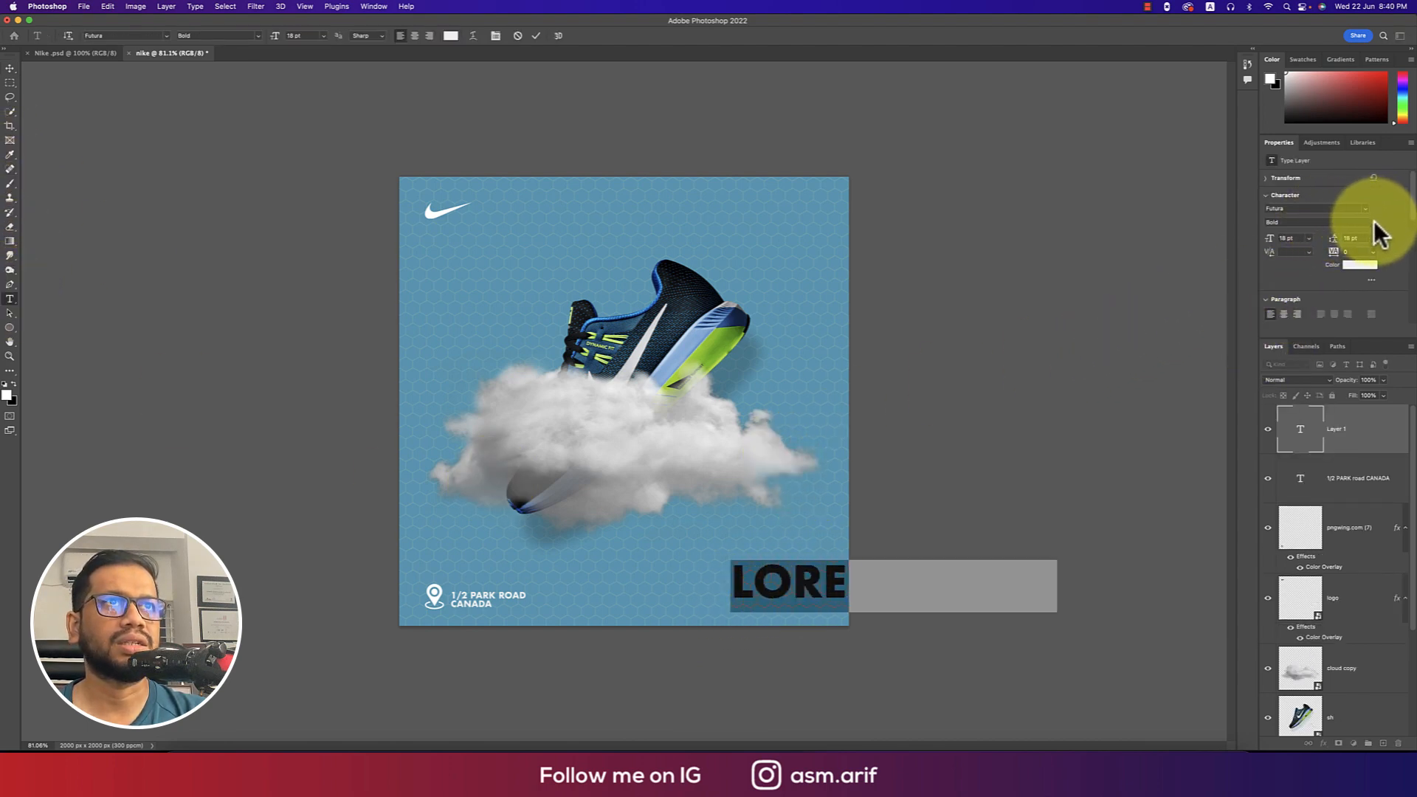
click(1309, 237)
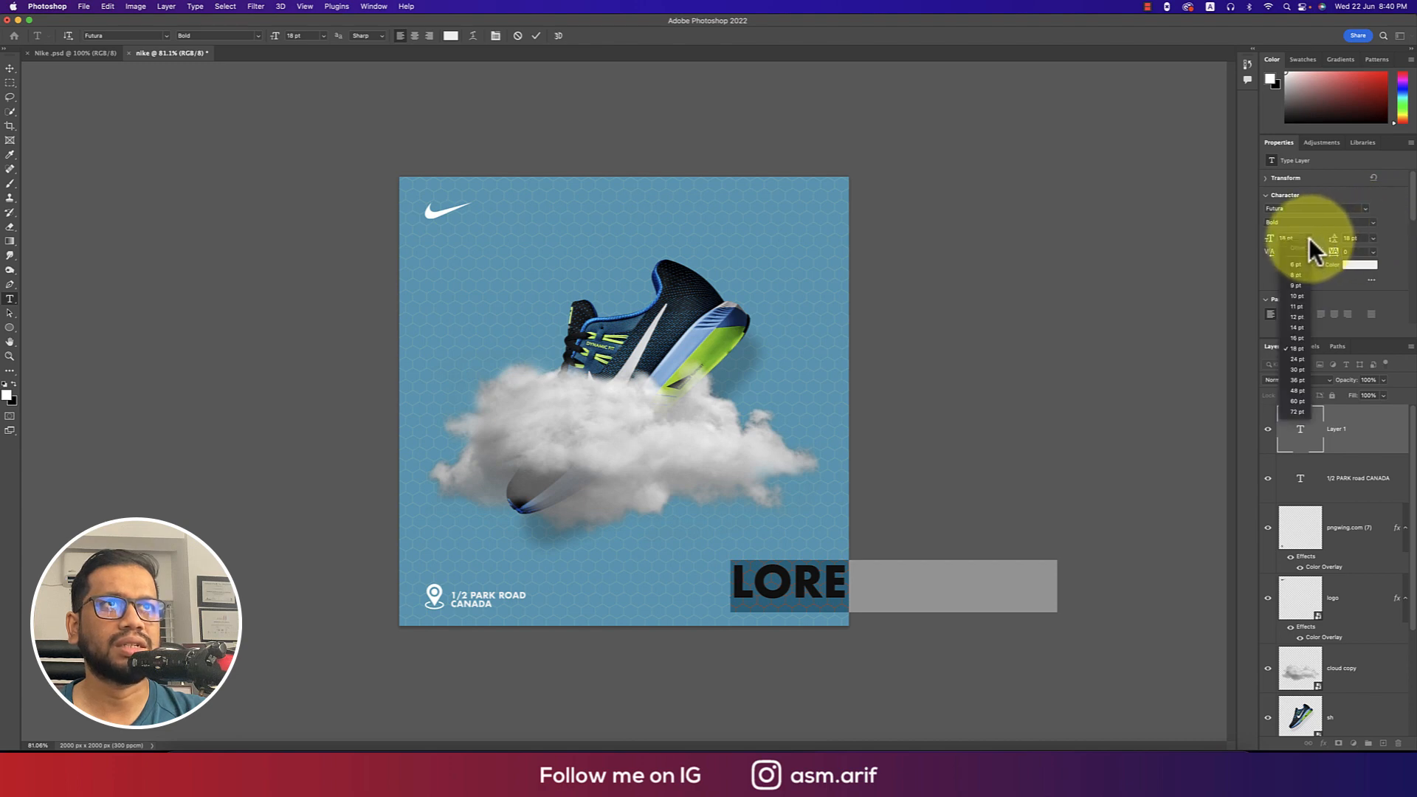
click(1299, 327)
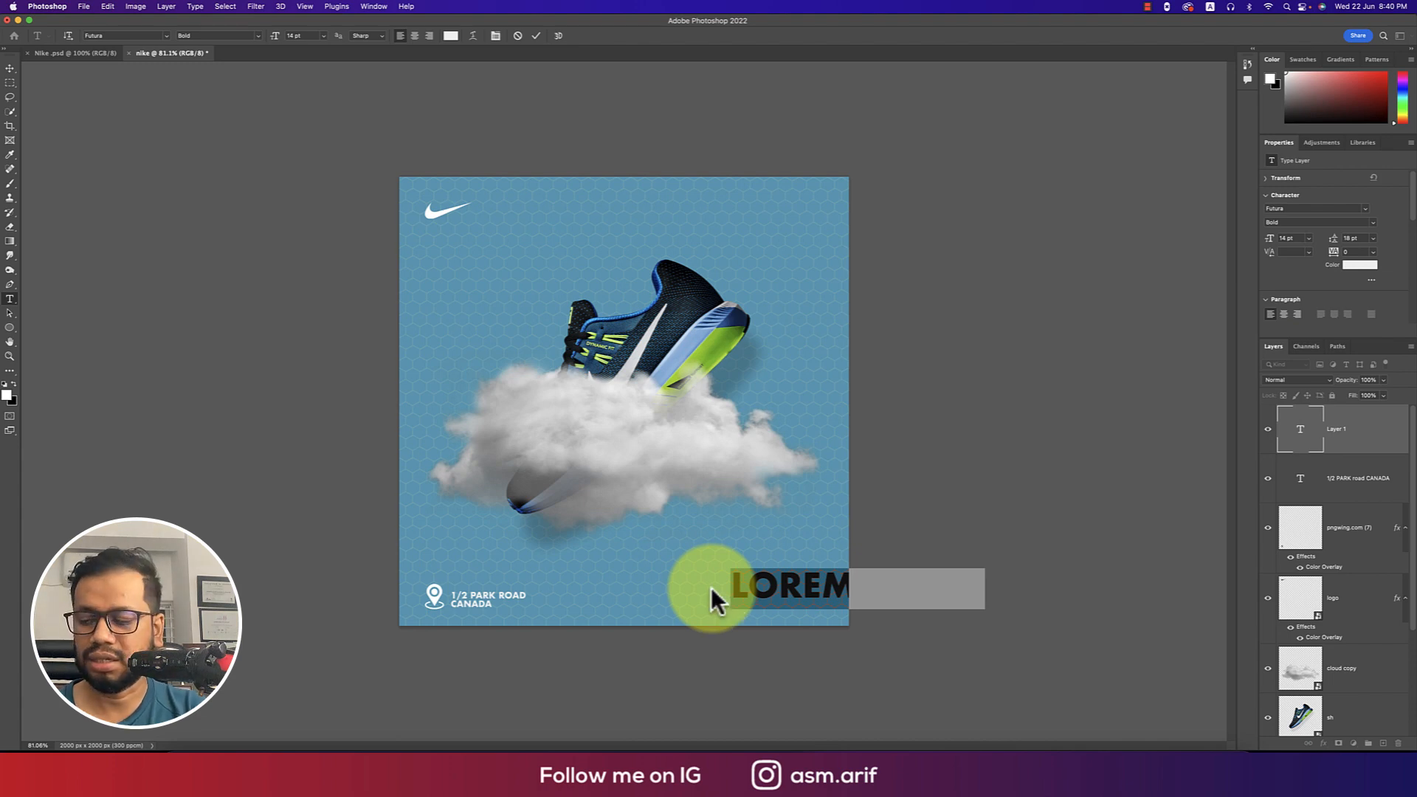
text(CLOUD)
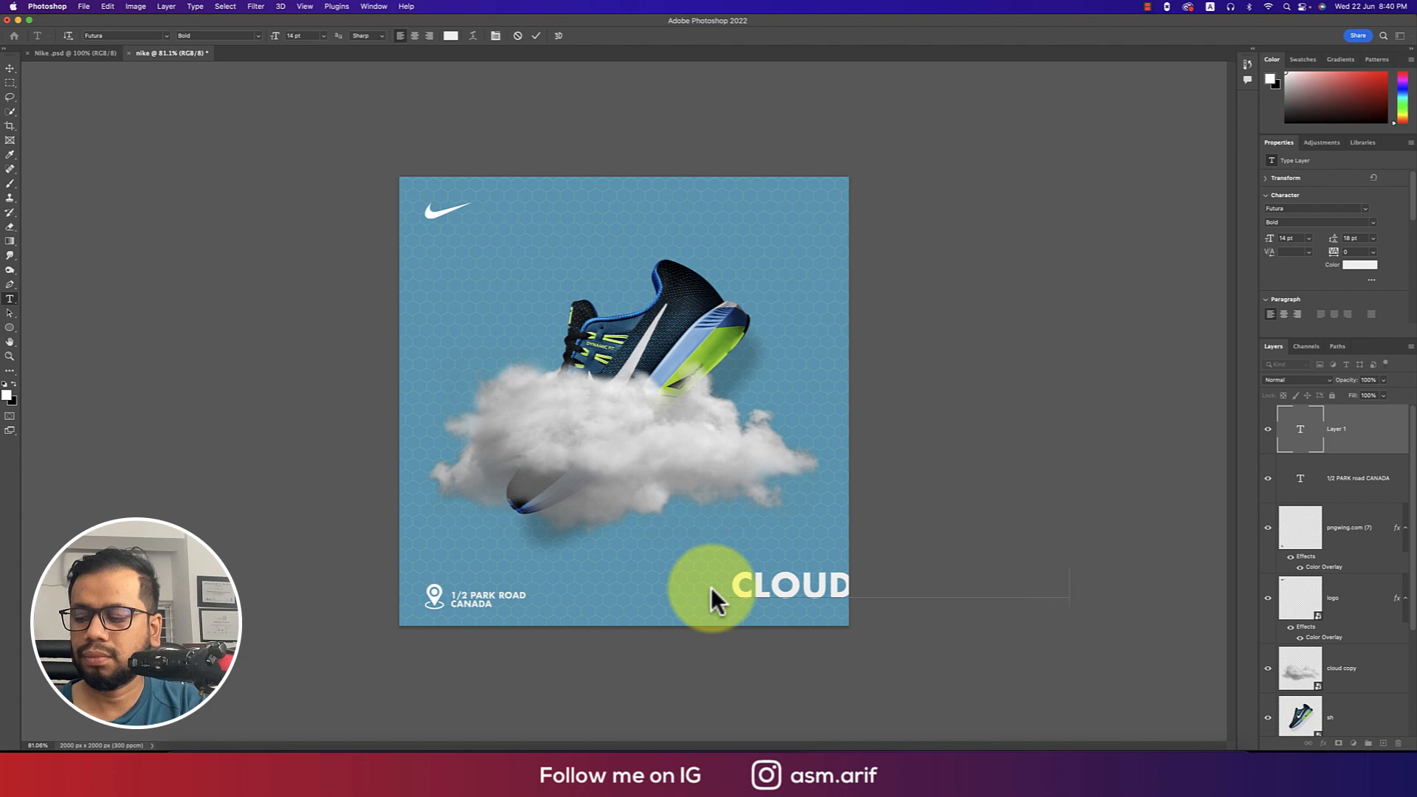
Reduce the CLOUD FOAM SEREASE text to 3 pt and move it into the canvas's lower-right corner
key(super+a)
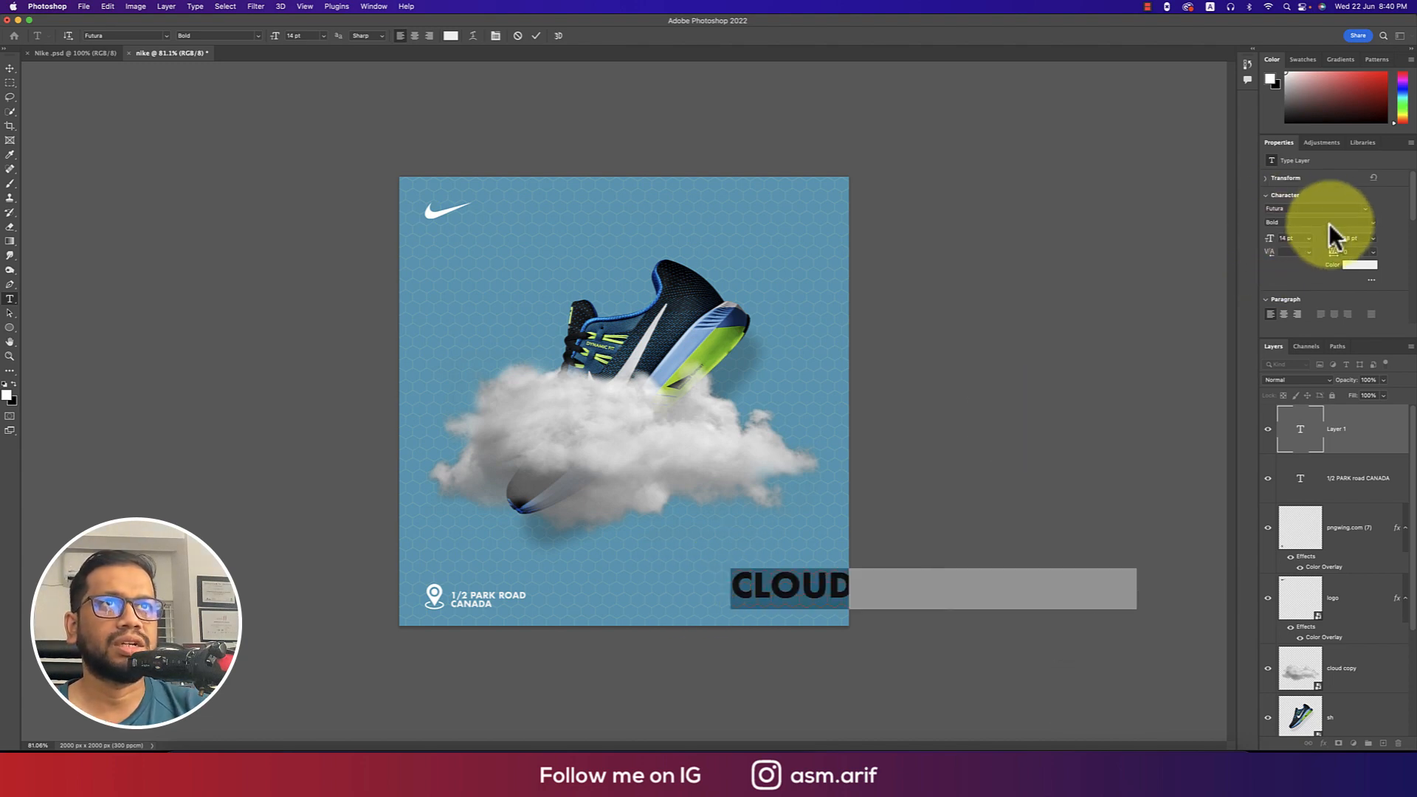
drag(1268, 244, 1265, 248)
click(540, 37)
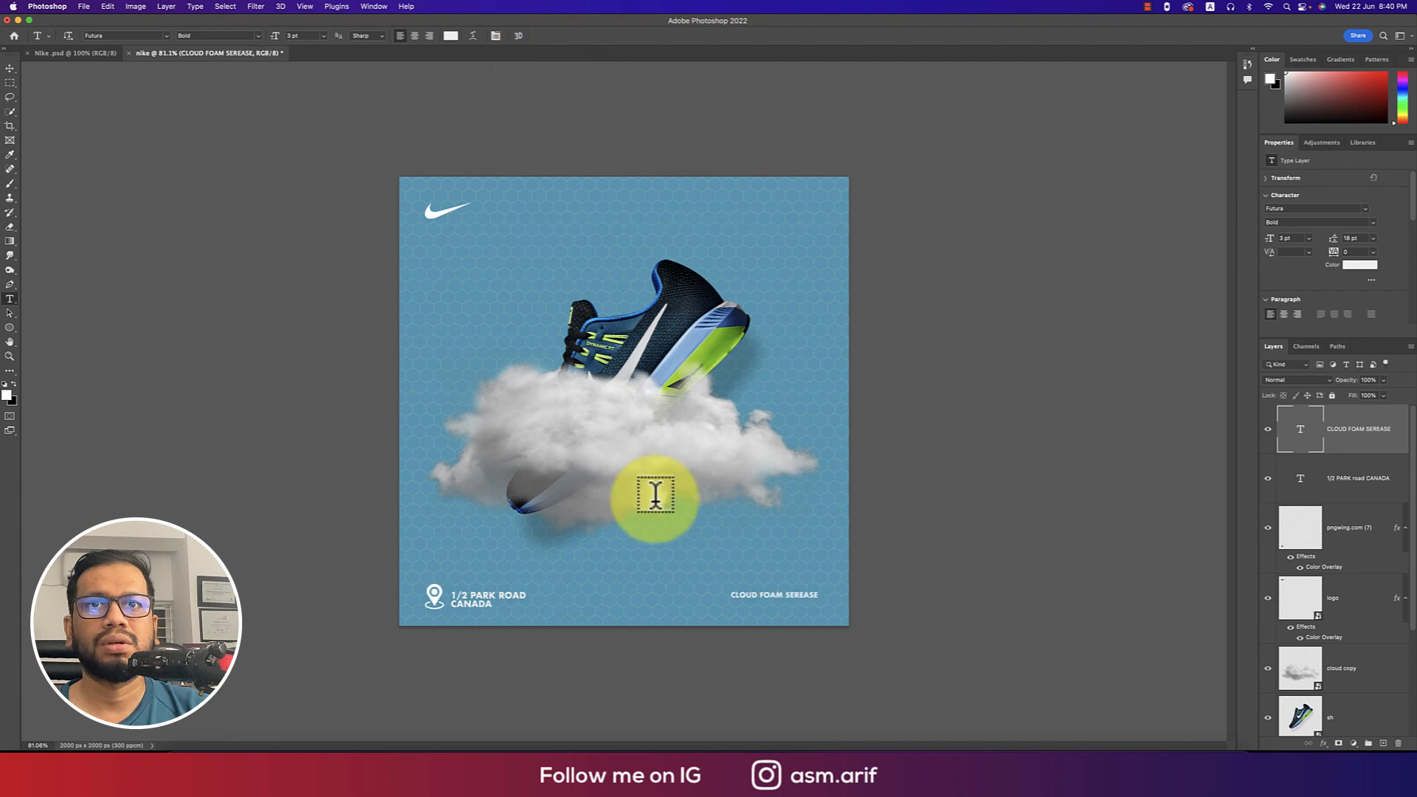
click(10, 72)
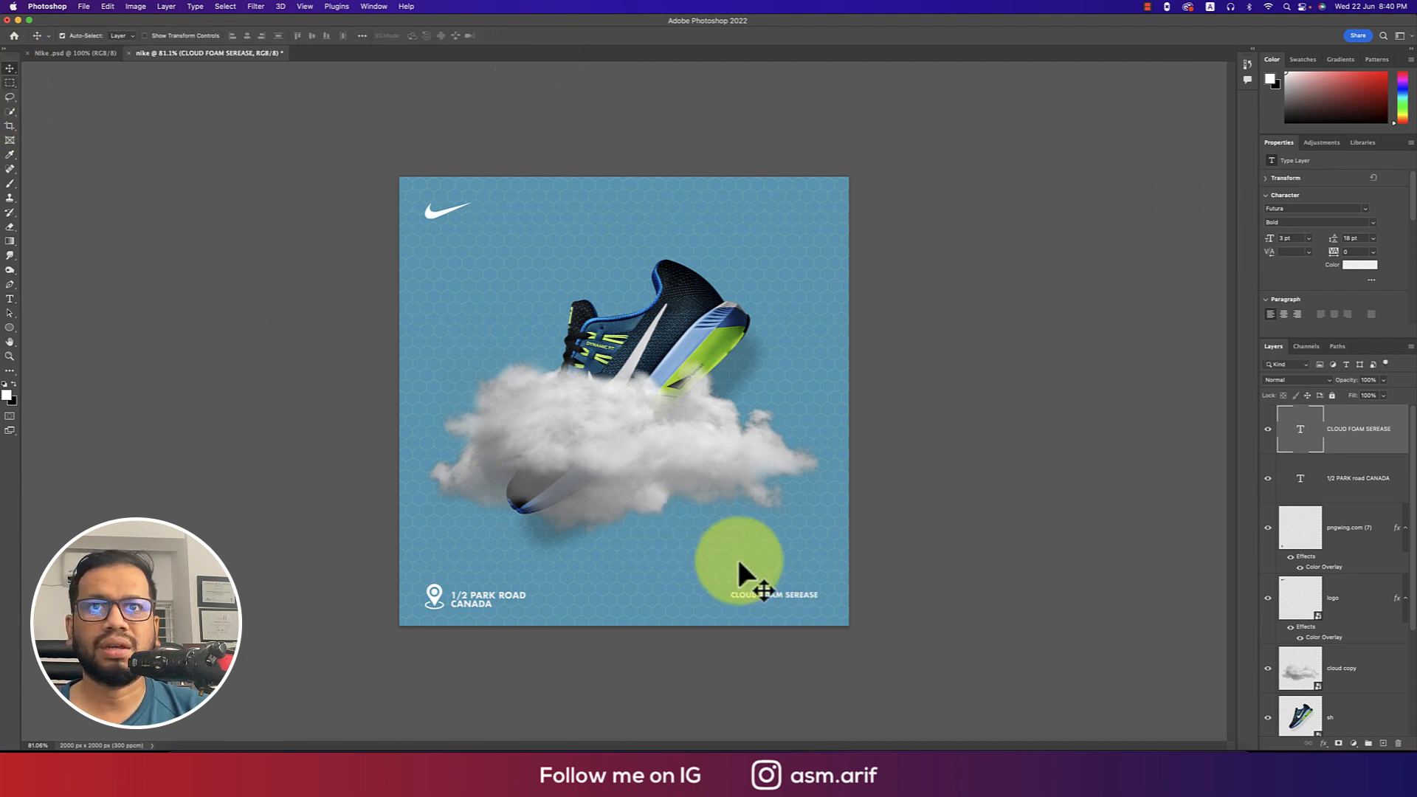
drag(799, 593, 814, 612)
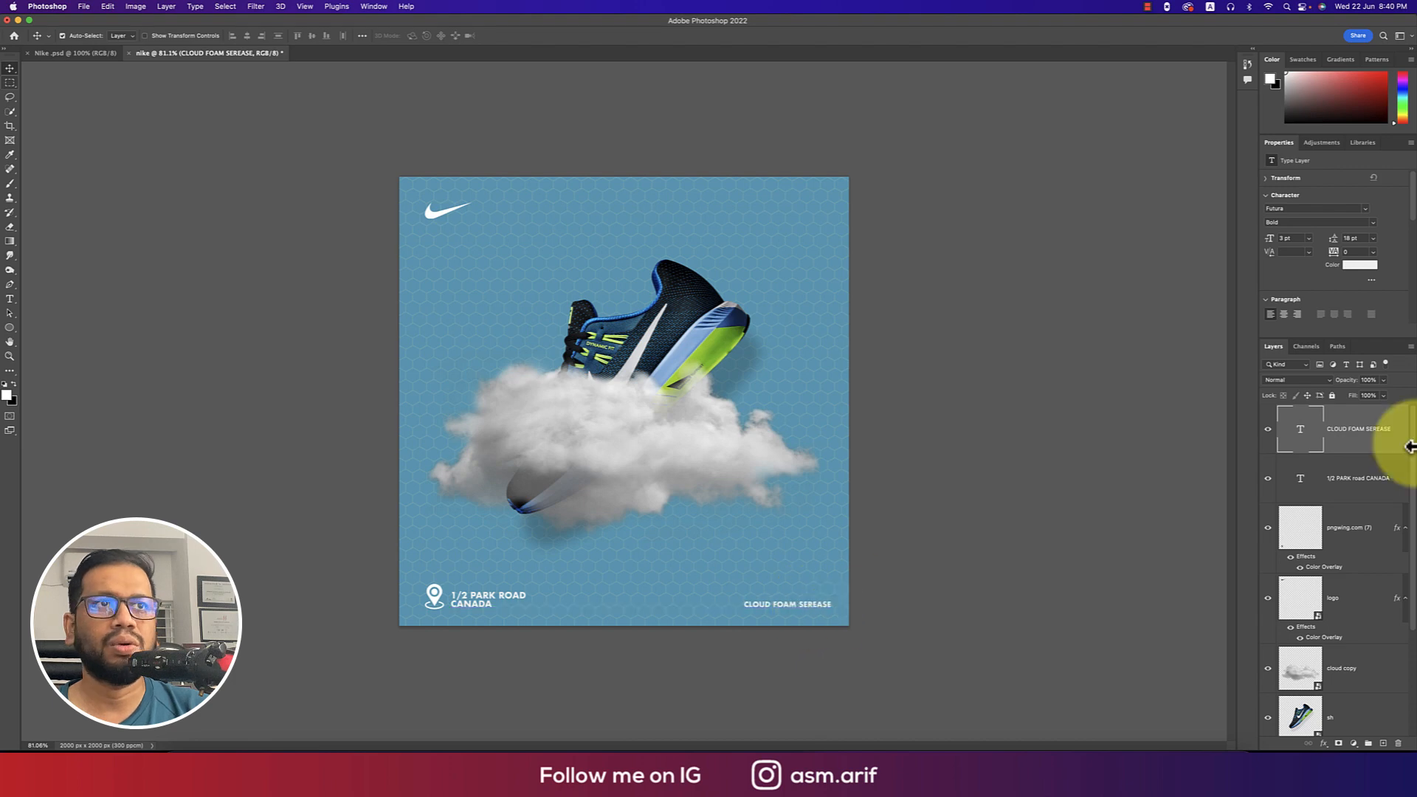
Group the CLOUD FOAM SEREASE, address text and pin icon layers and name the group Footer
shift+click(1355, 546)
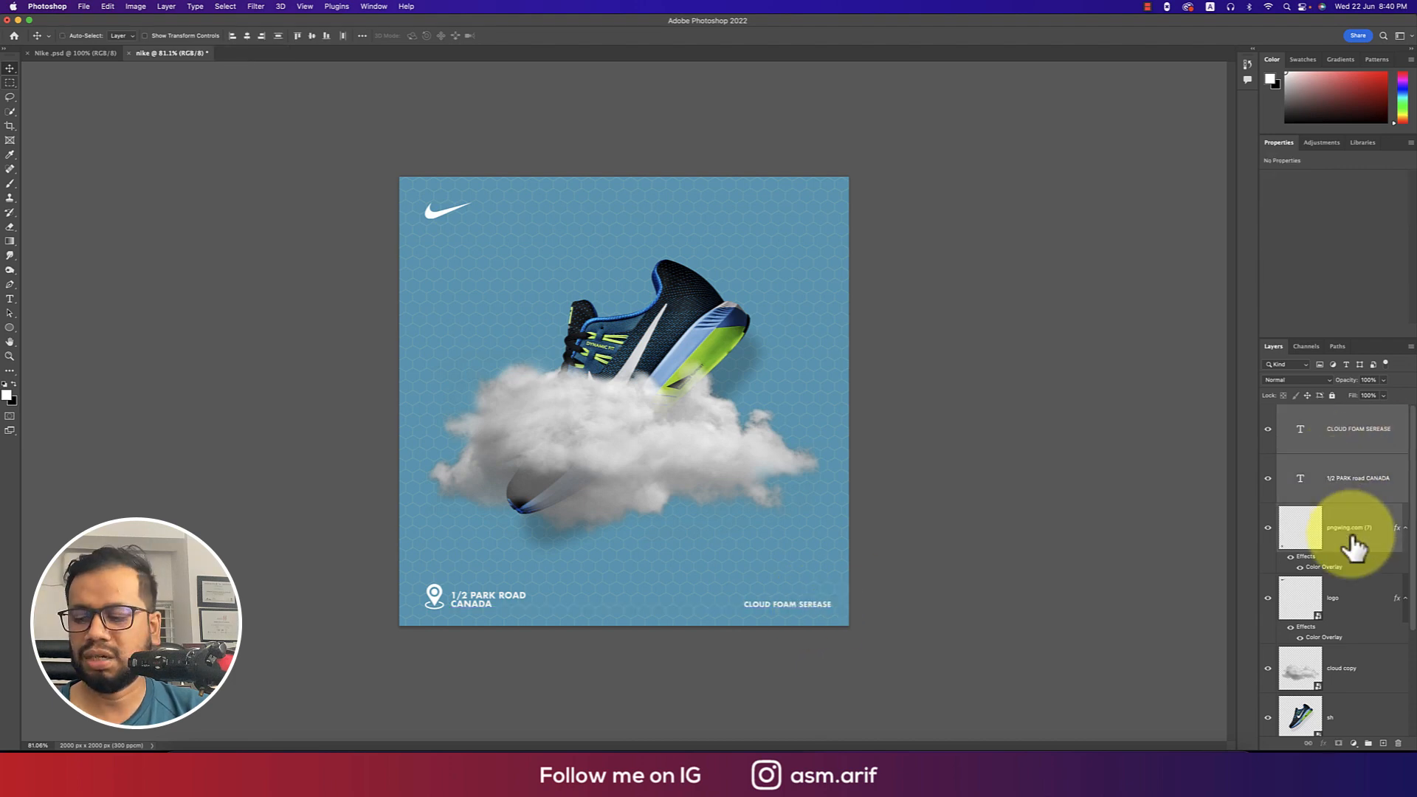
key(super+g)
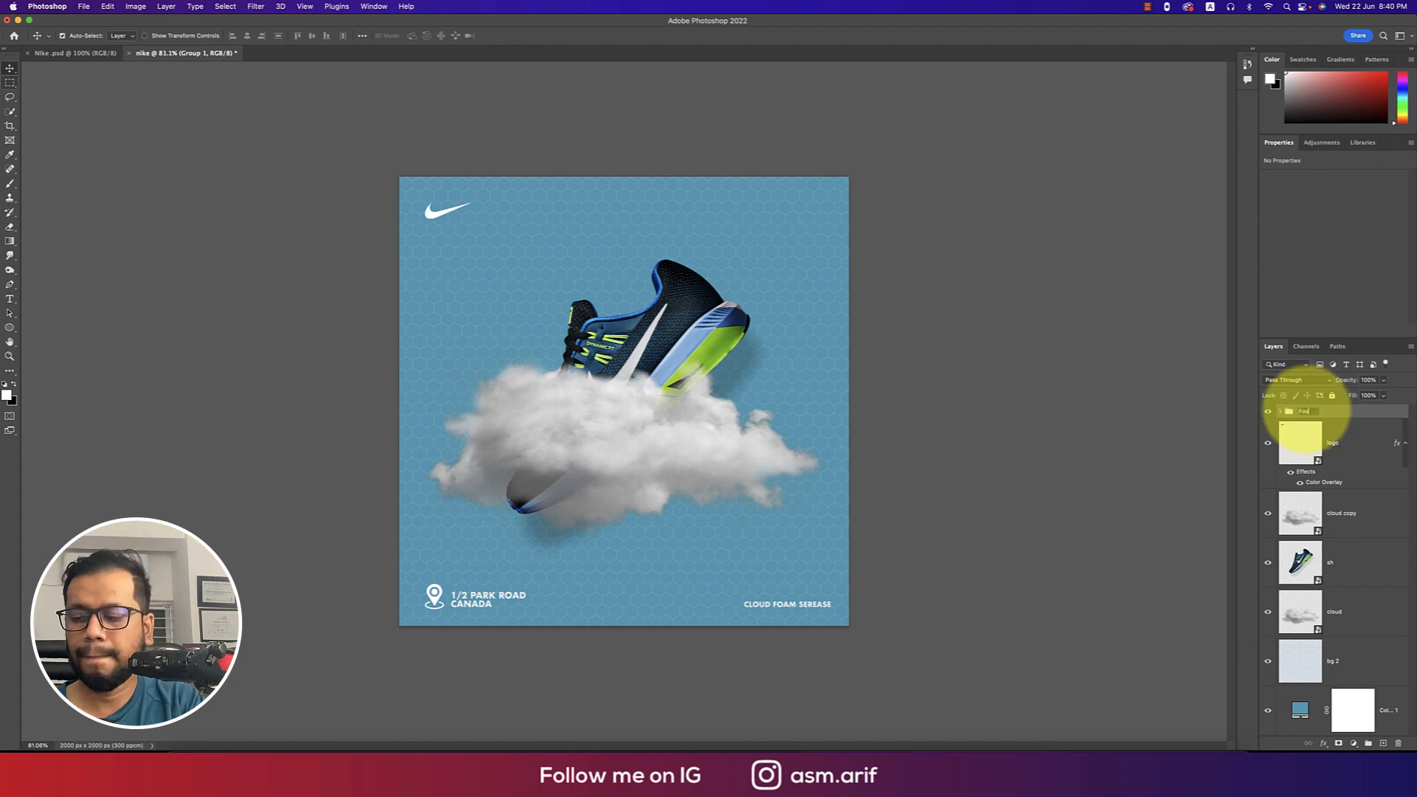
key(Return)
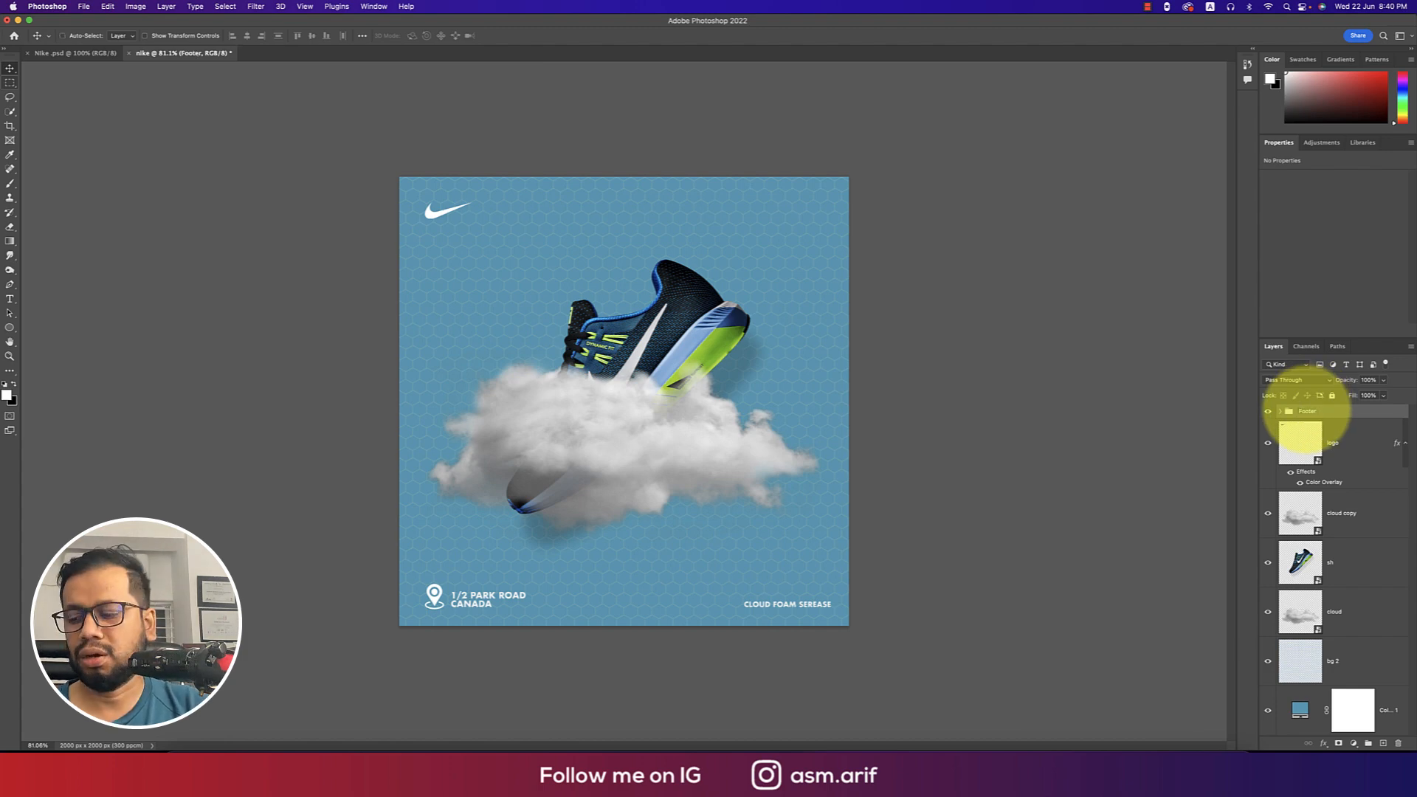
Center the Footer group horizontally on the canvas, and clear the selection
key(super+t)
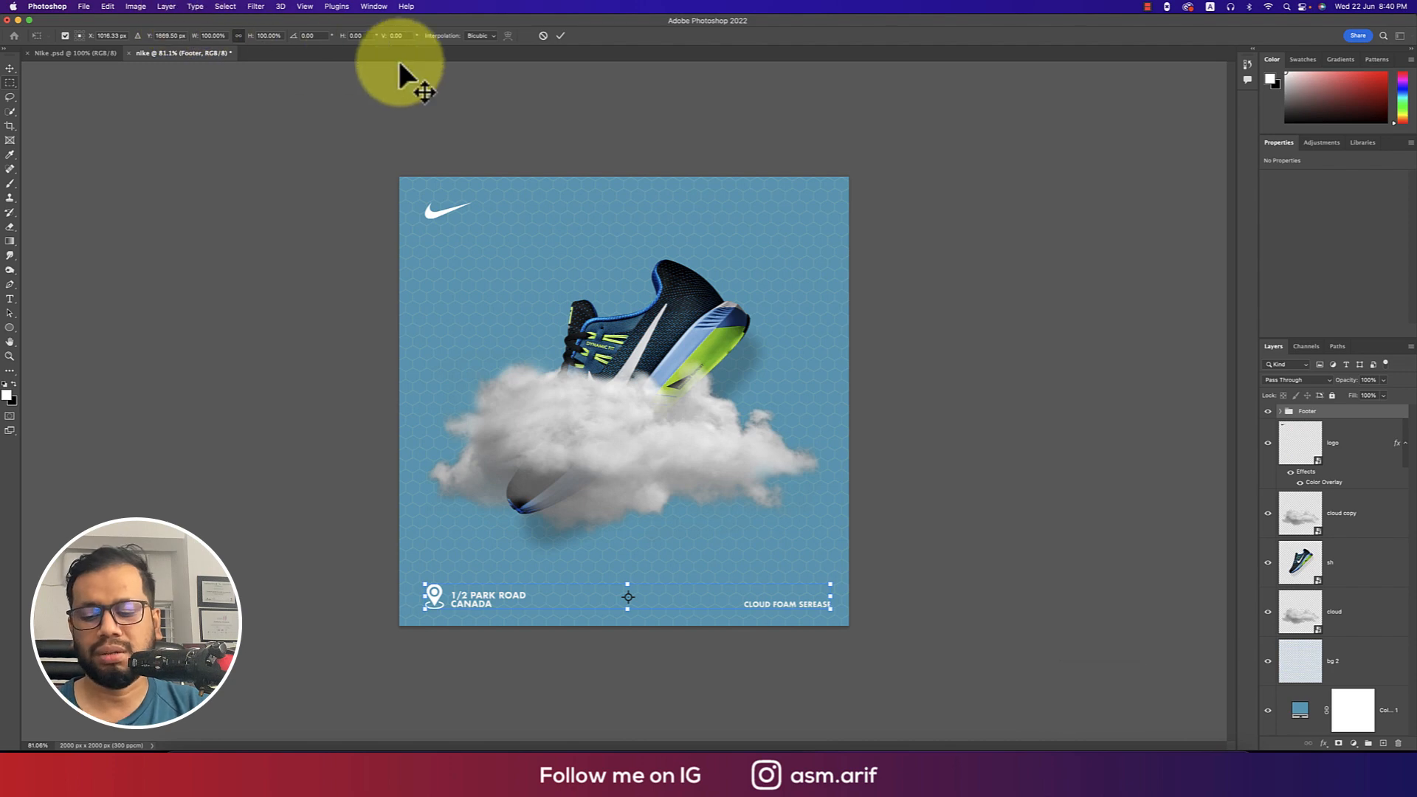
key(Return)
key(super+a)
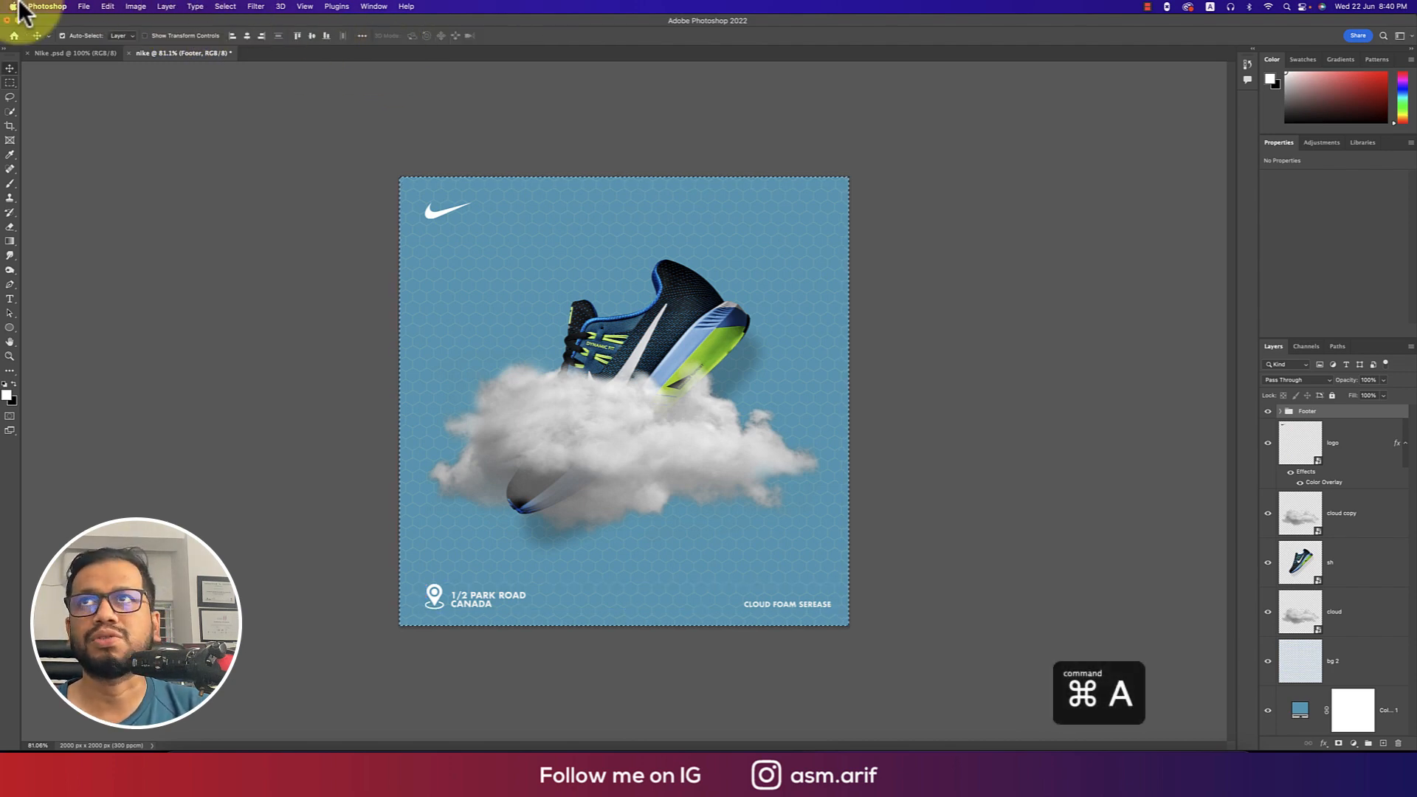
click(247, 36)
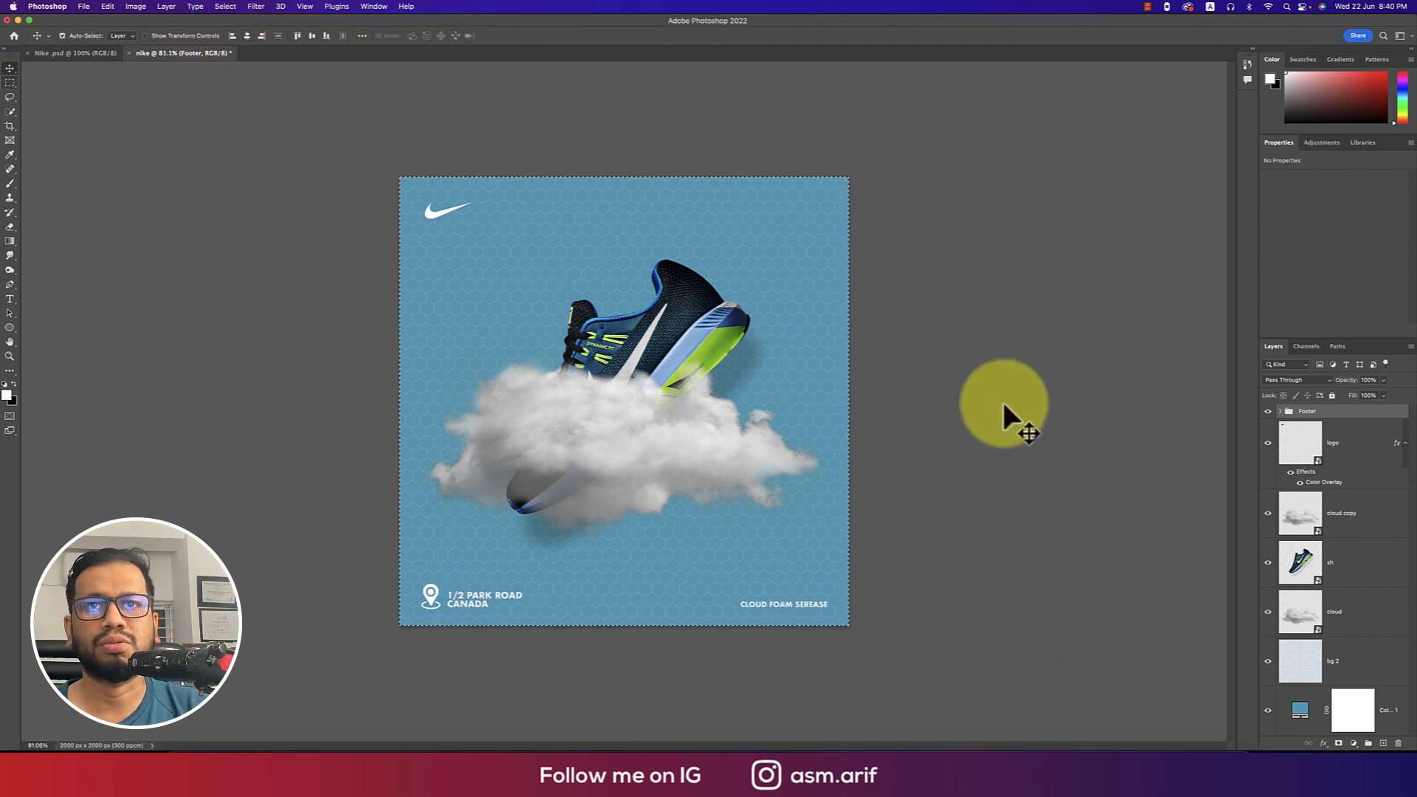
key(super+d)
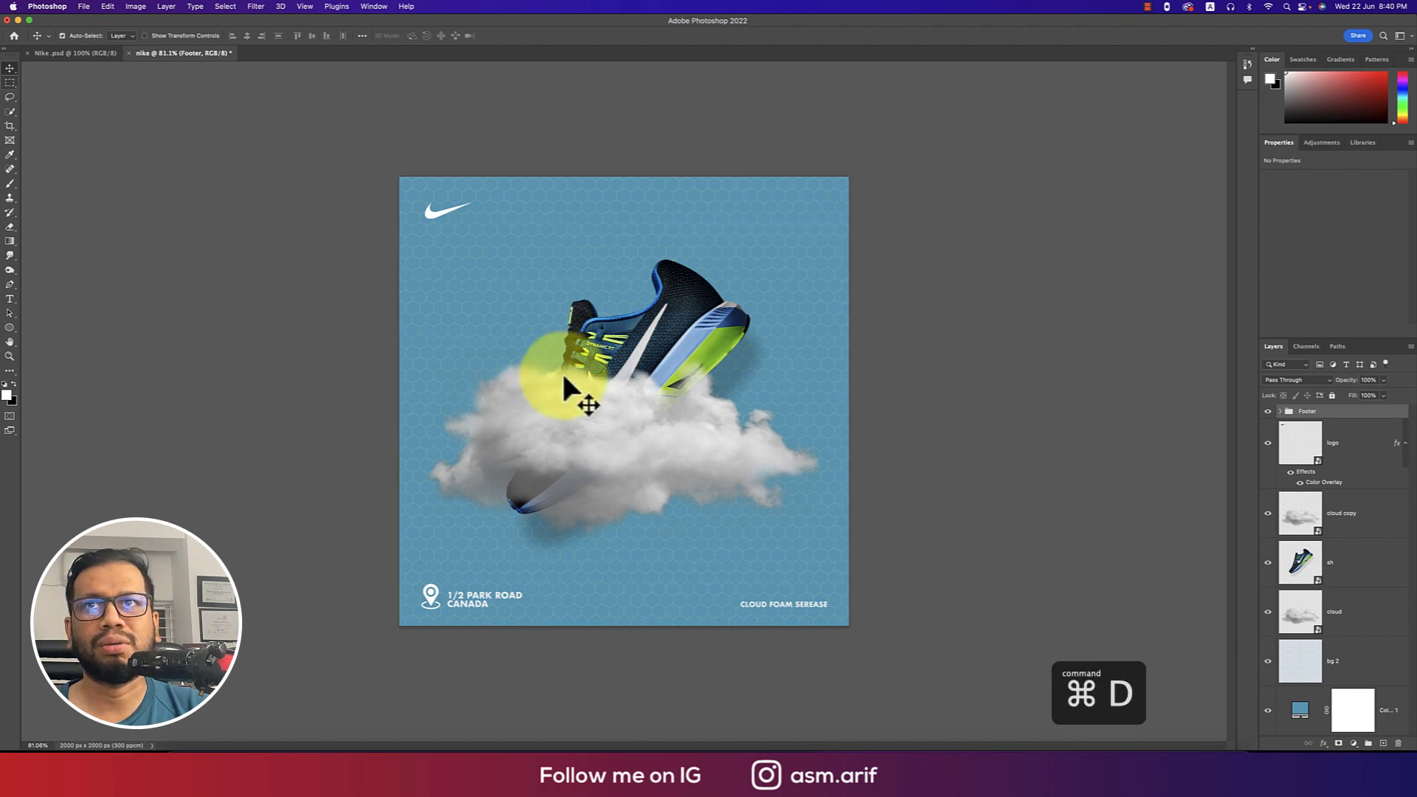
Scale the cloud copy layer proportionally down to about 1523 px wide and shift it up by about 33 px
drag(609, 426, 556, 453)
key(super+t)
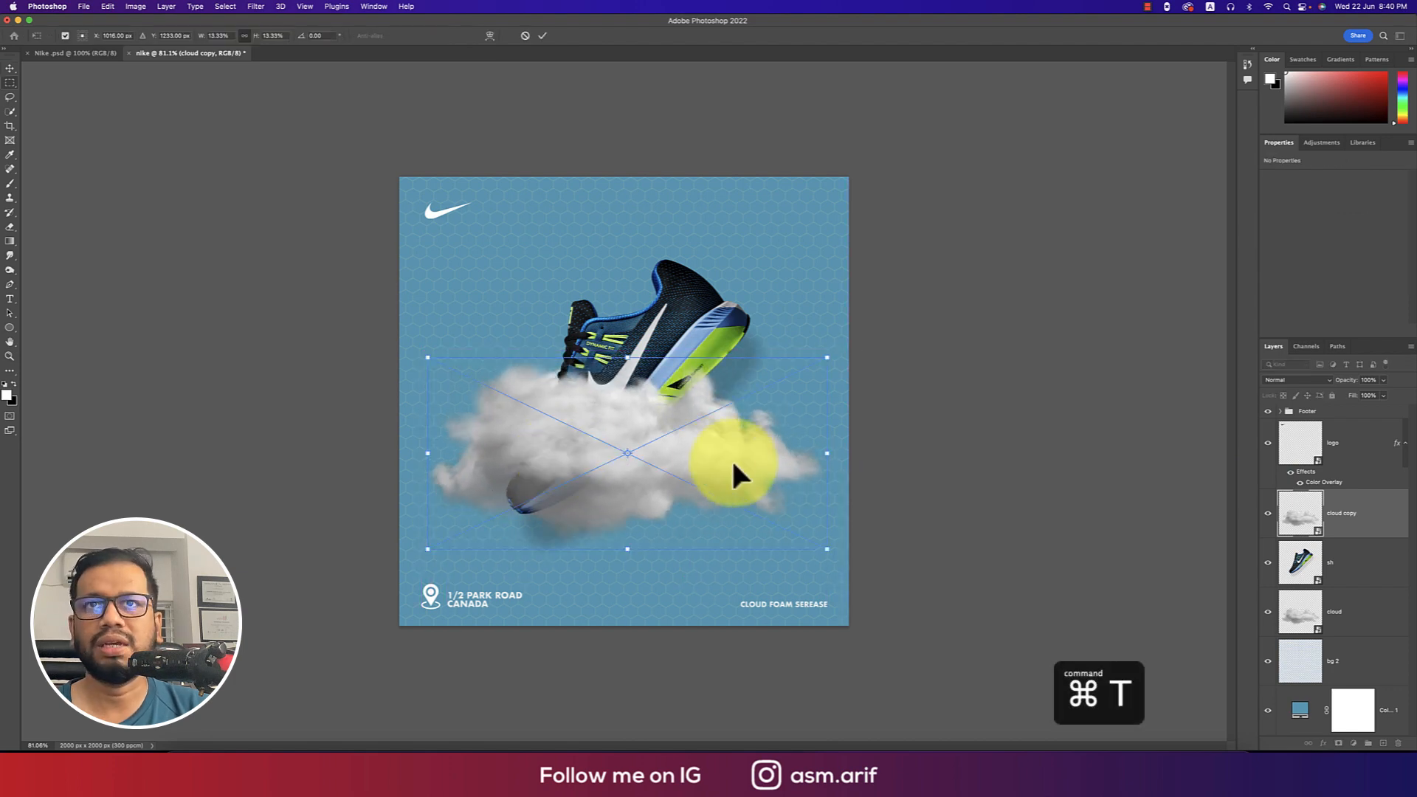
drag(827, 460, 770, 456)
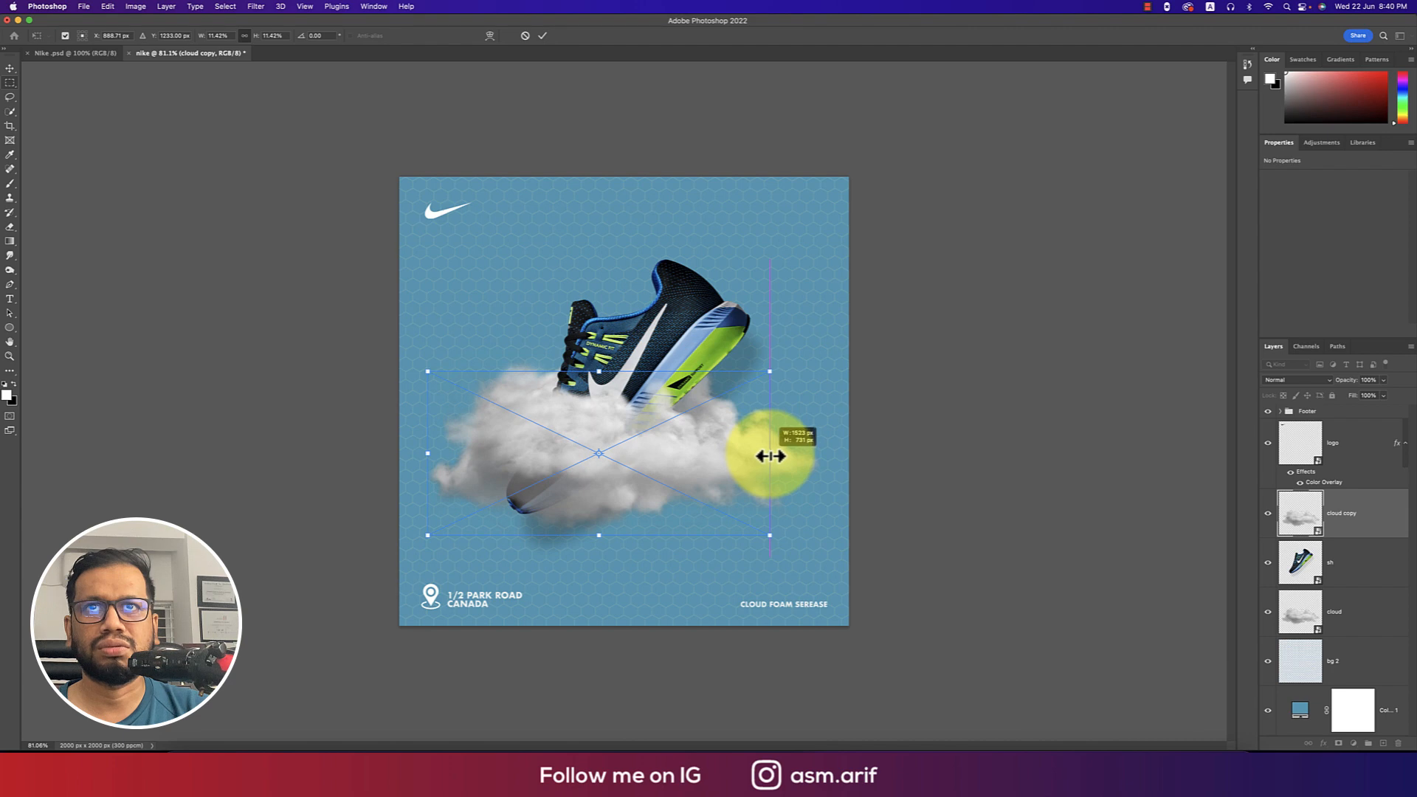
mouse_move(648, 466)
mouse_down()
mouse_move(684, 453)
mouse_move(662, 454)
mouse_up()
key(Return)
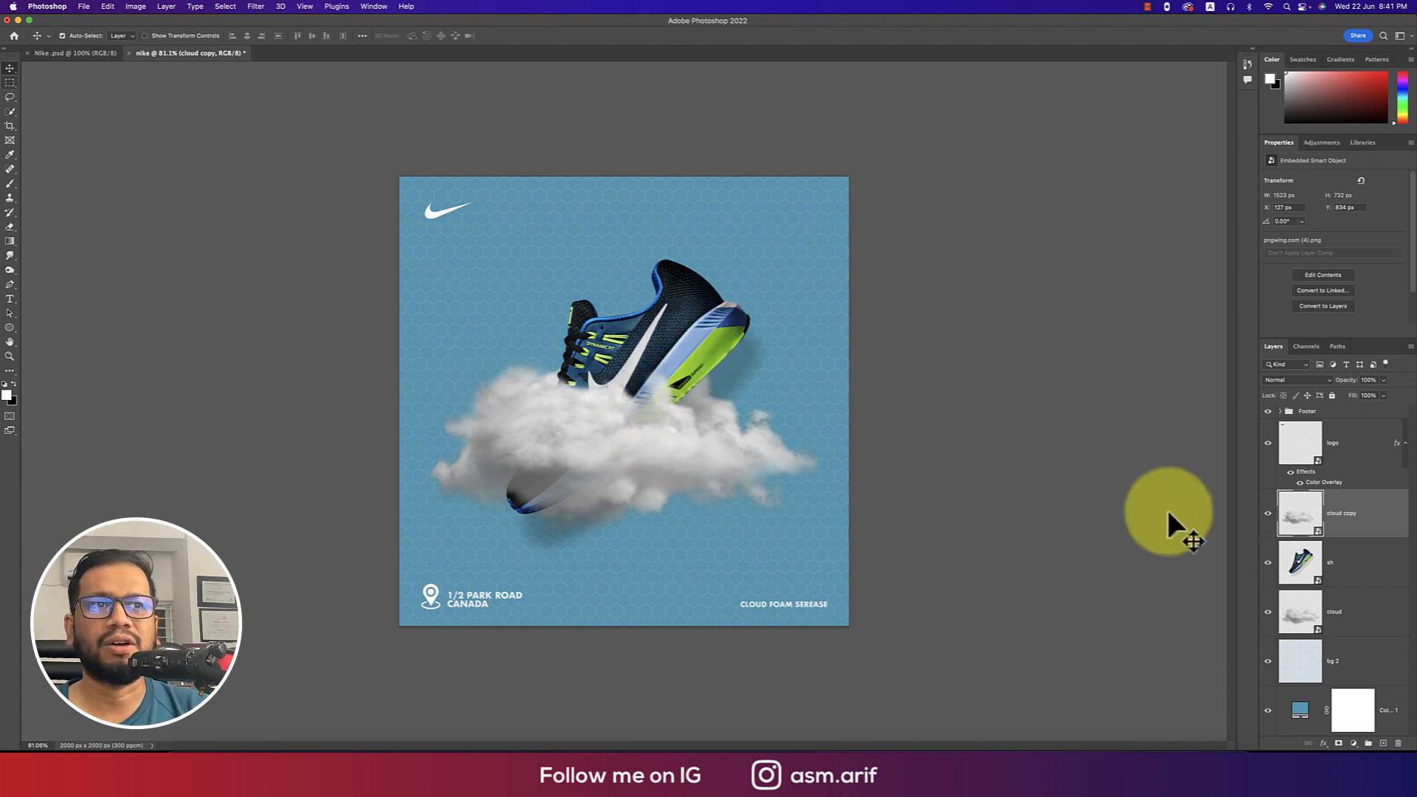
Reduce the fill of the hexagon pattern layer bg 2 to 35% and deselect the layer
click(1326, 676)
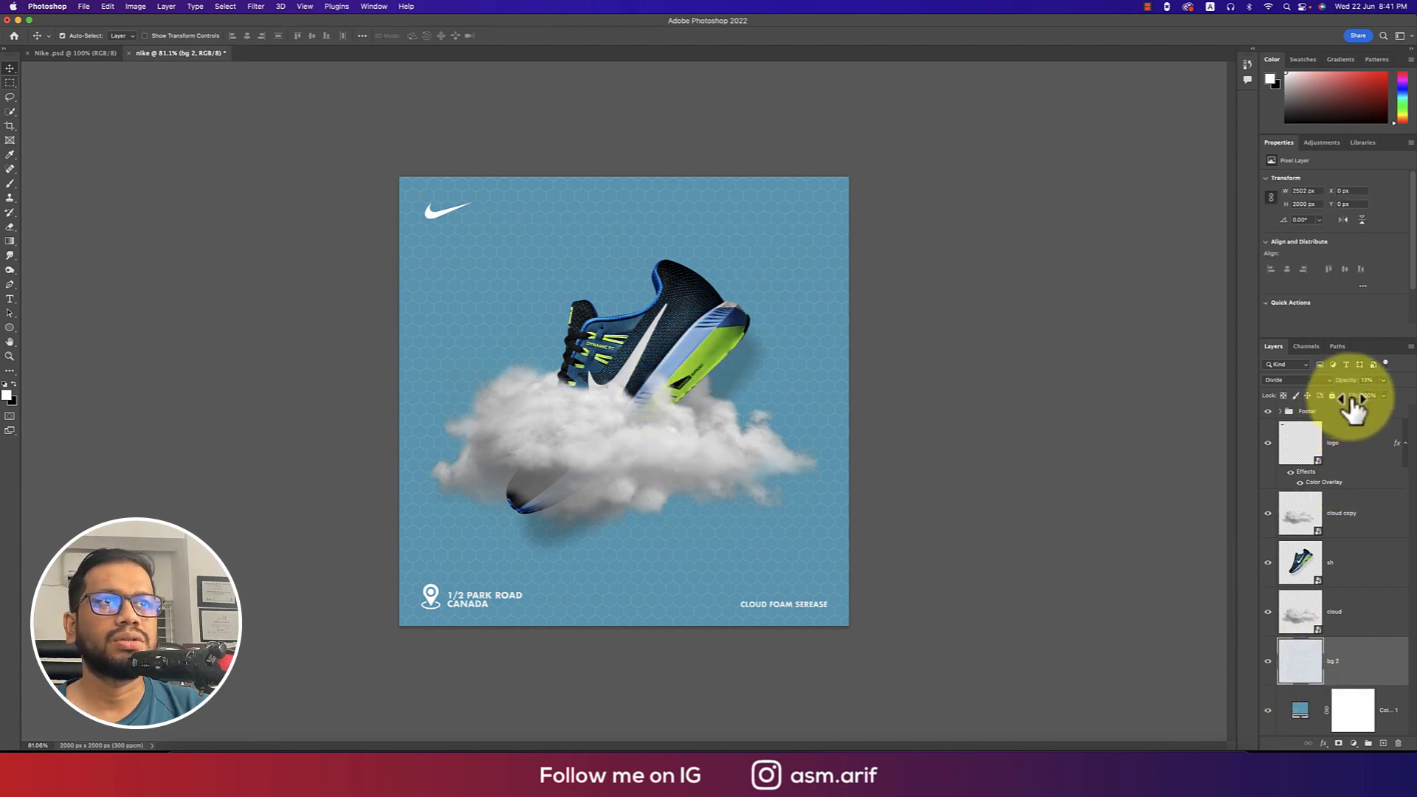
mouse_move(1353, 402)
mouse_down()
mouse_move(1243, 406)
mouse_move(1402, 399)
mouse_move(1141, 415)
mouse_move(1345, 394)
mouse_move(1375, 408)
mouse_move(1192, 428)
mouse_move(1367, 398)
mouse_up()
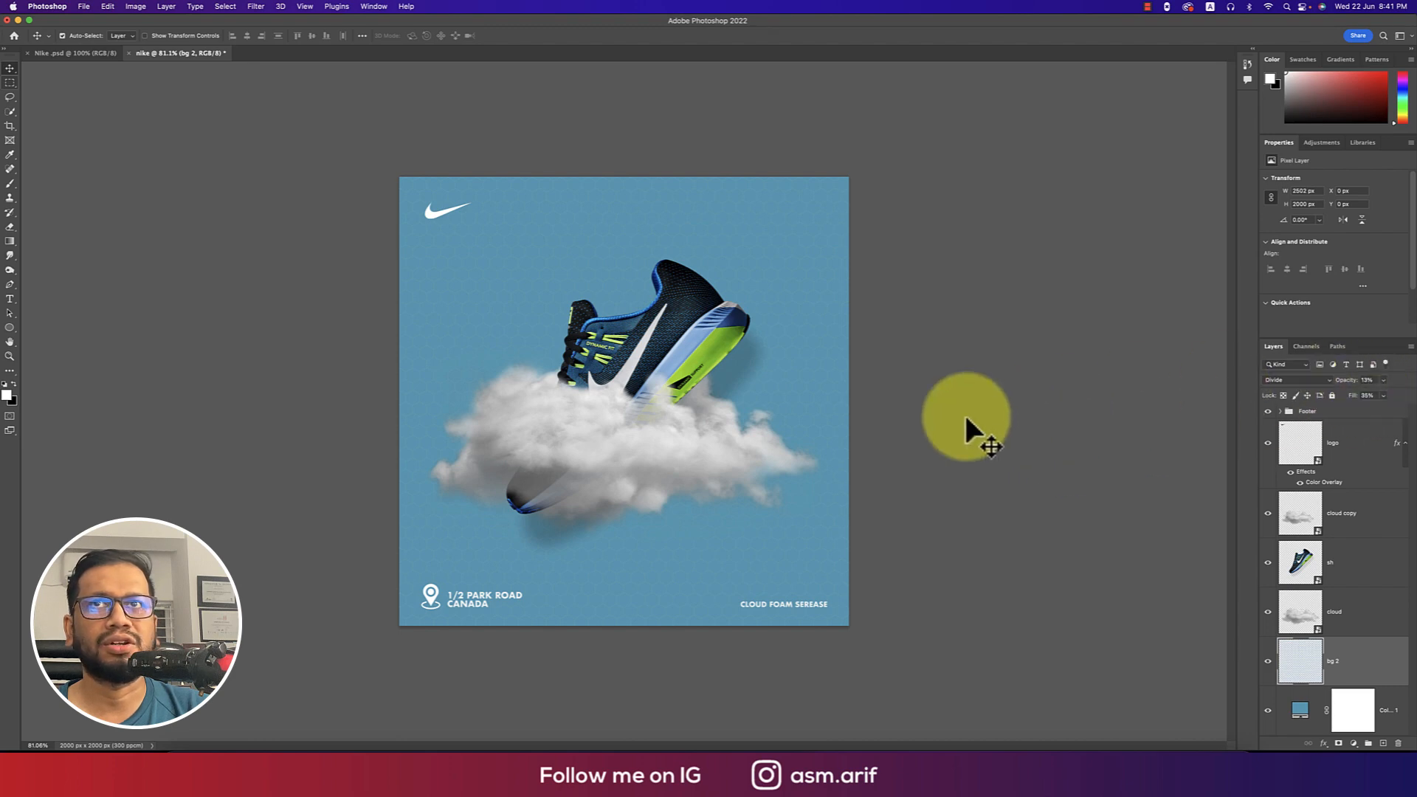
click(967, 429)
Add the Bengali text পায়ের above the cloud, beside the shoe, using the Avro Keyboard input source
click(10, 298)
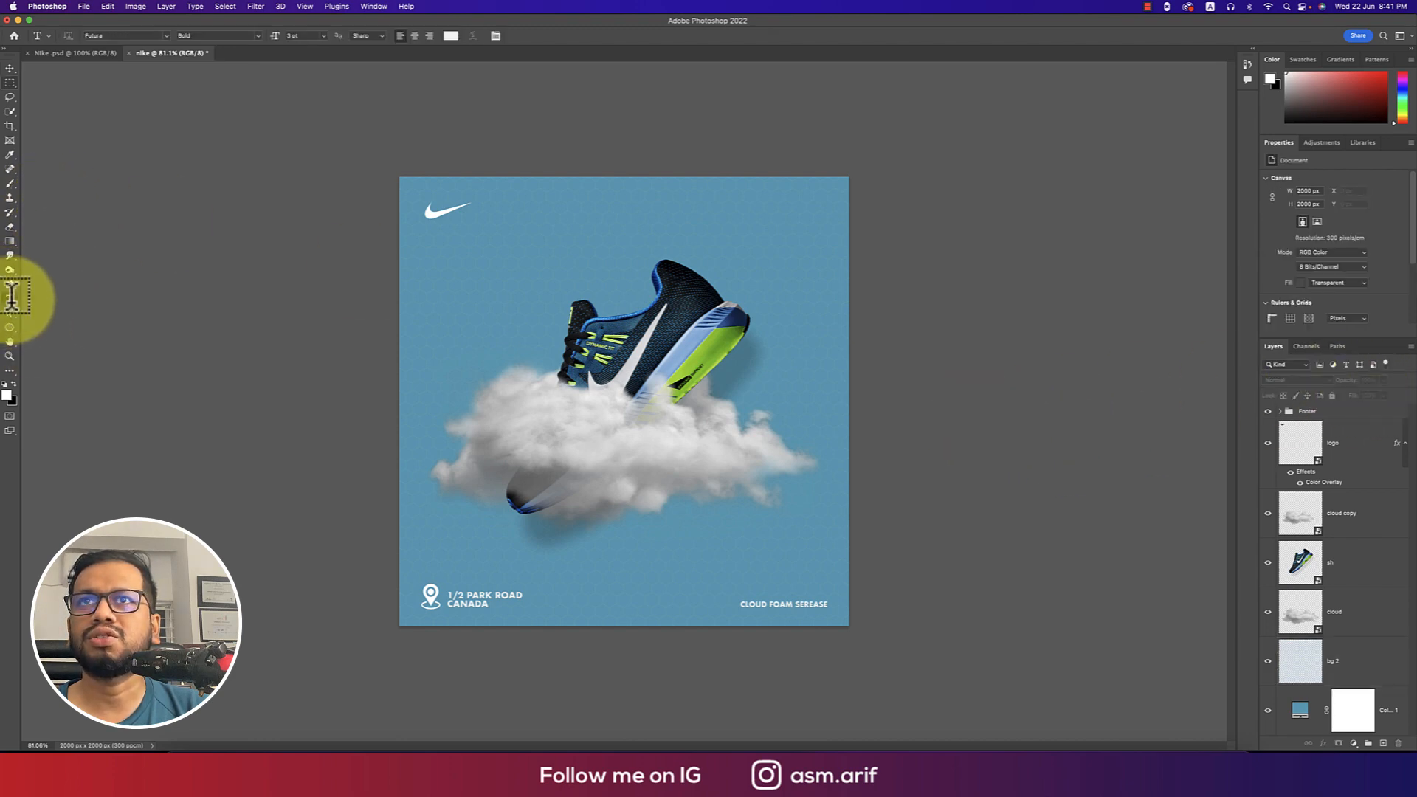
click(488, 285)
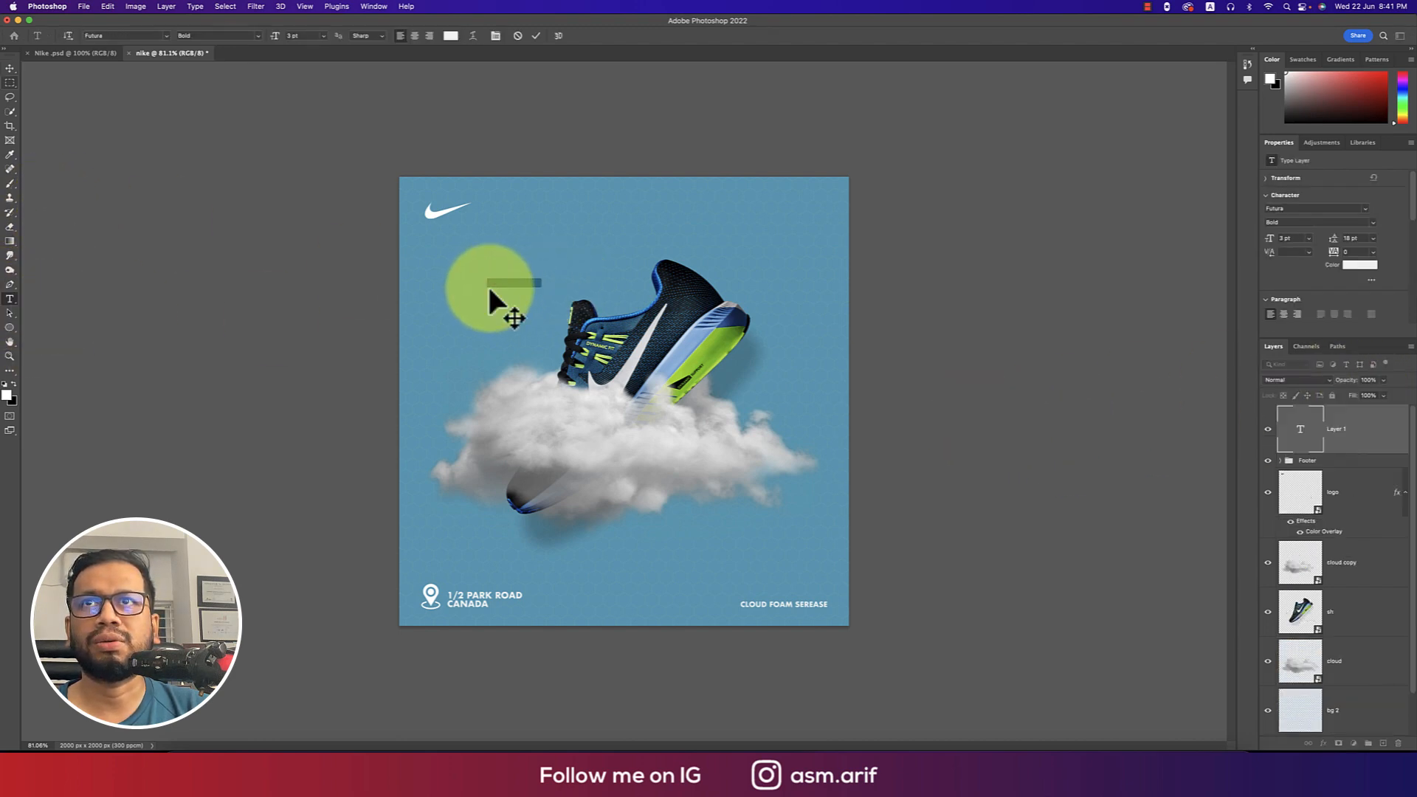
click(1208, 9)
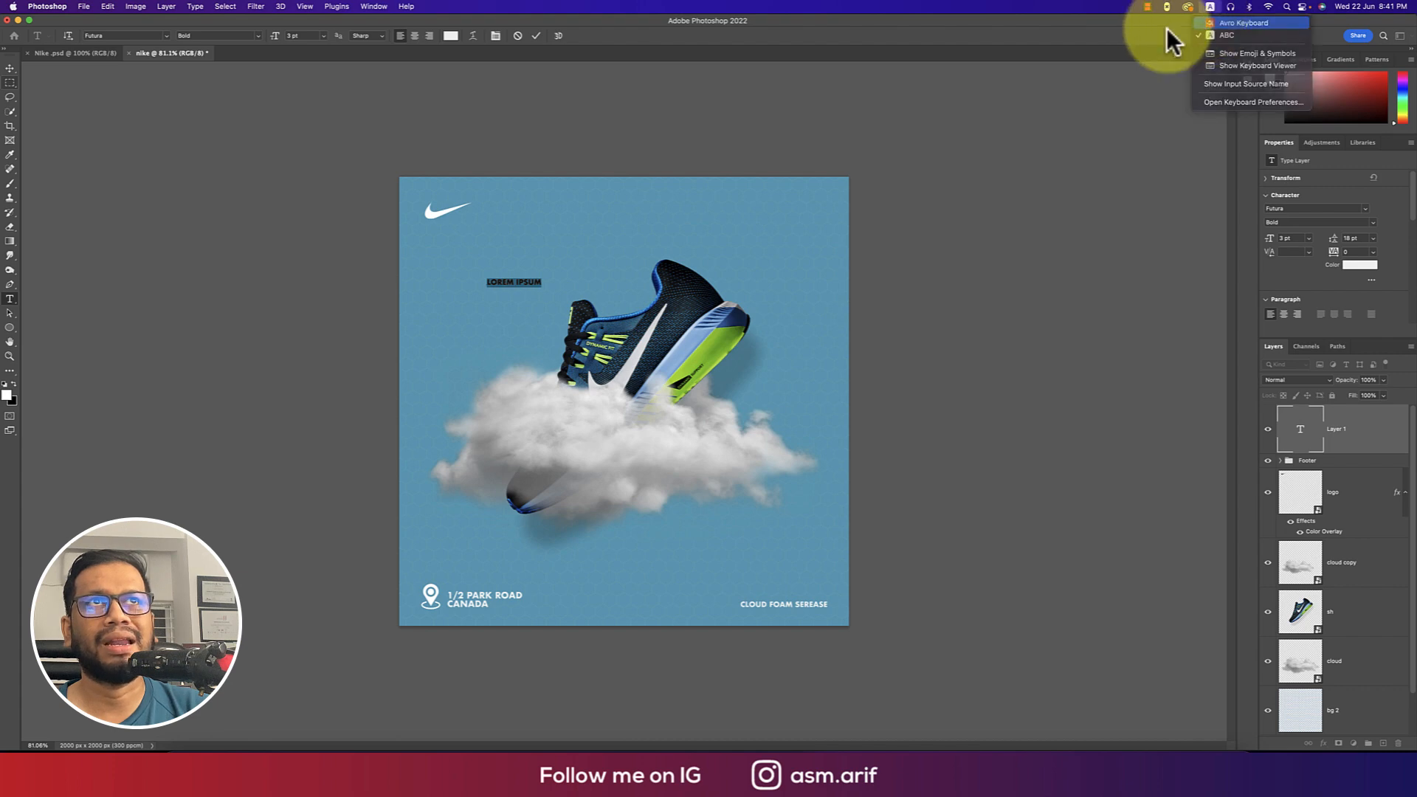
click(1246, 23)
text(payer)
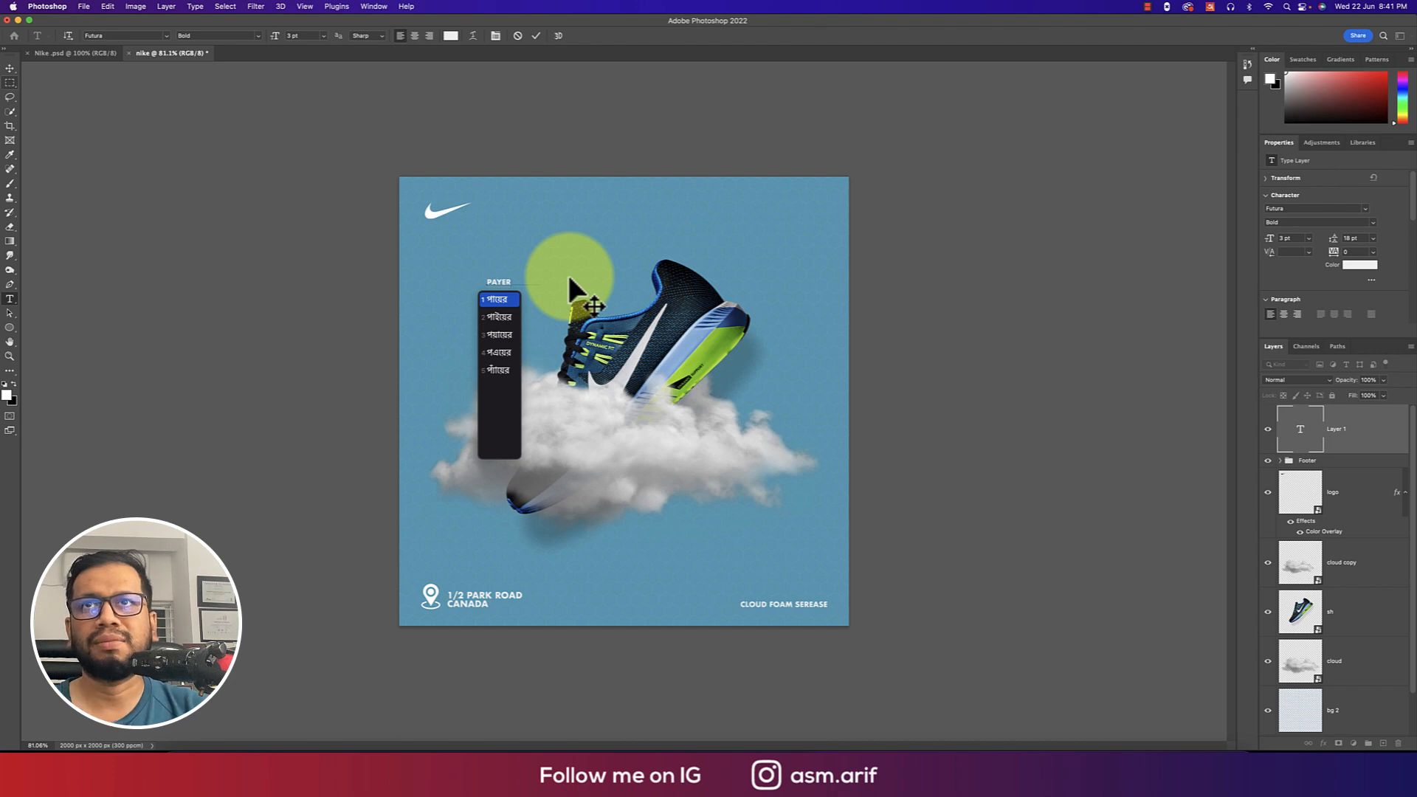
key(Return)
Enlarge the পায়ের text to about 15 pt and place it at the cloud's upper-left edge, beside the shoe
click(11, 68)
key(cmd+t)
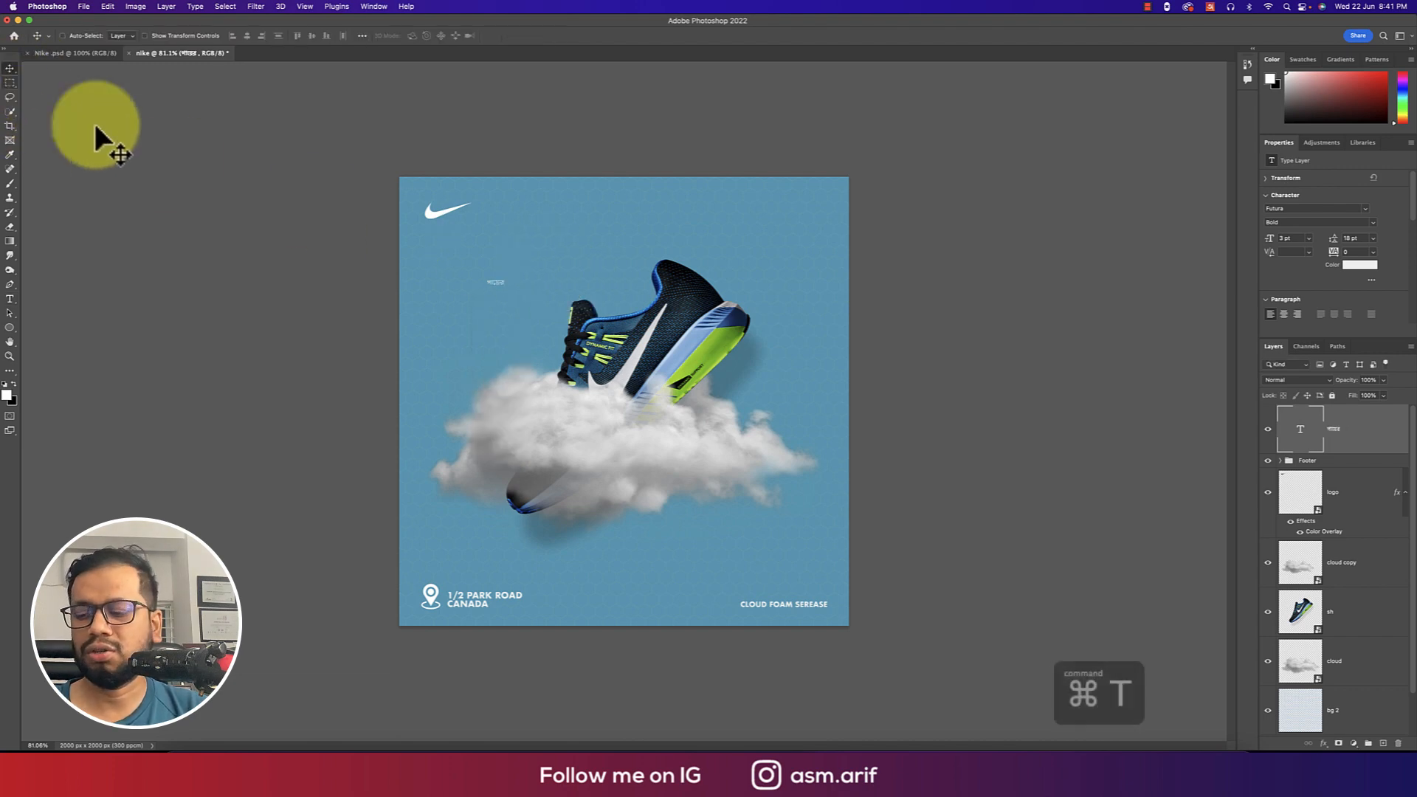
drag(505, 286, 530, 405)
key(Return)
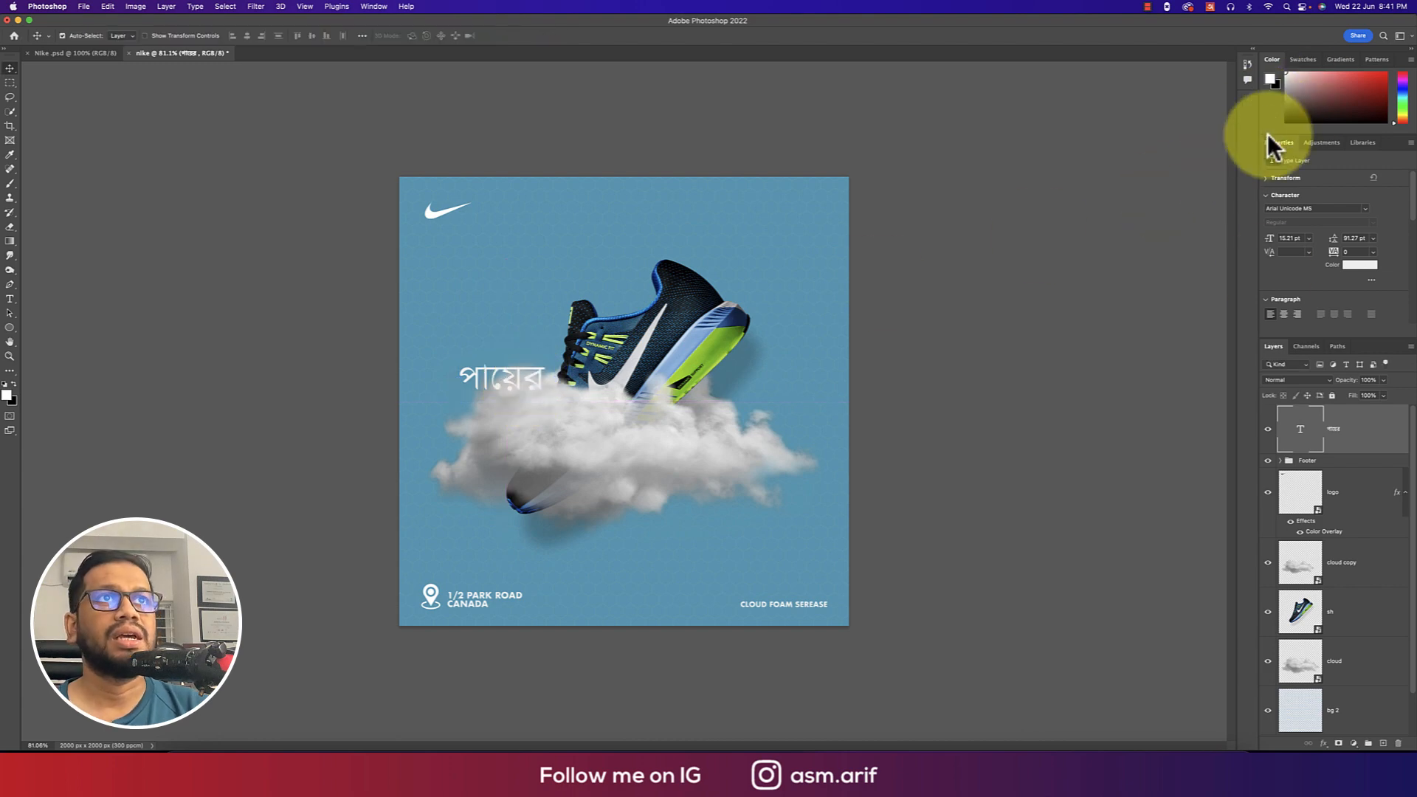
Set the পায়ের text's font to Hind Siliguri SemiBold and move its layer between cloud copy and the shoe
click(1365, 208)
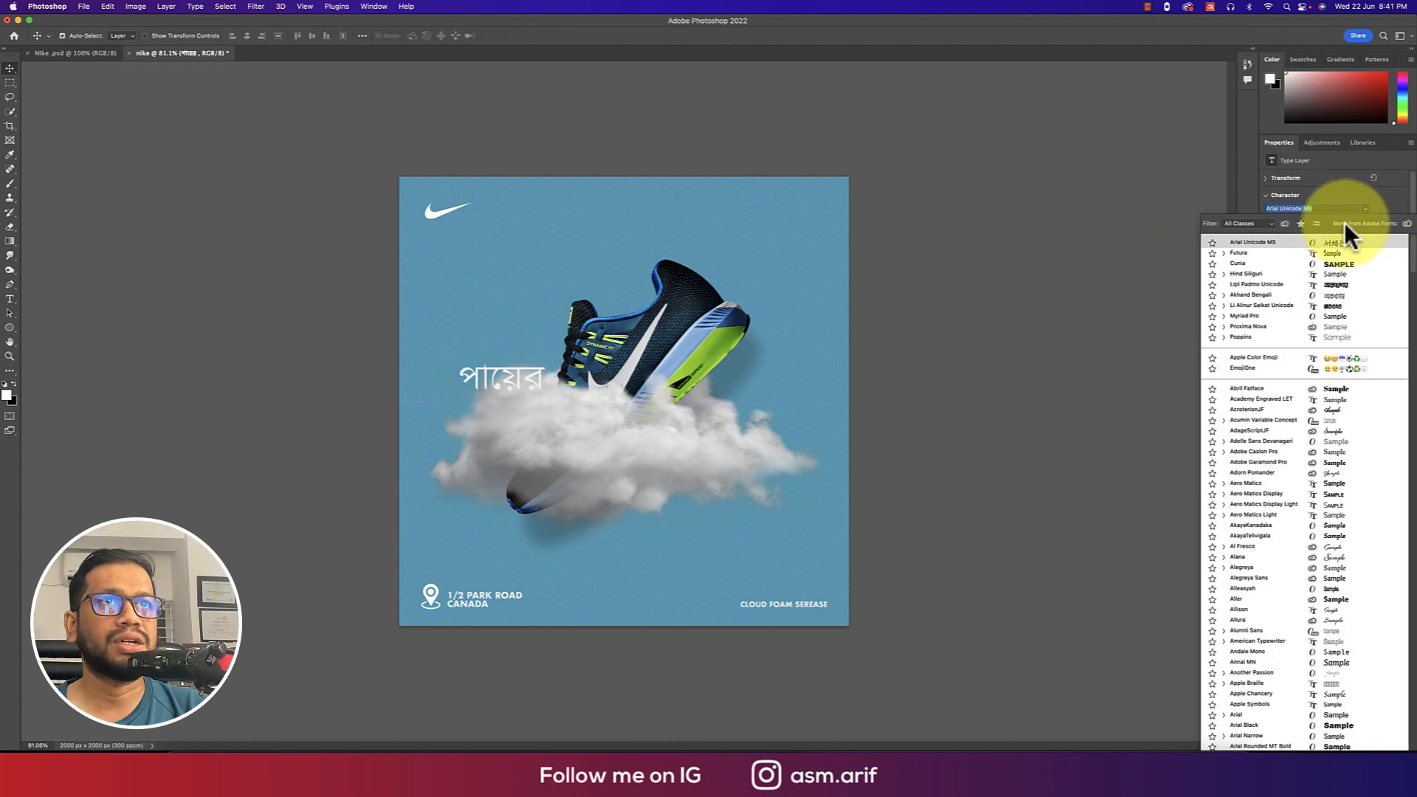
click(1224, 273)
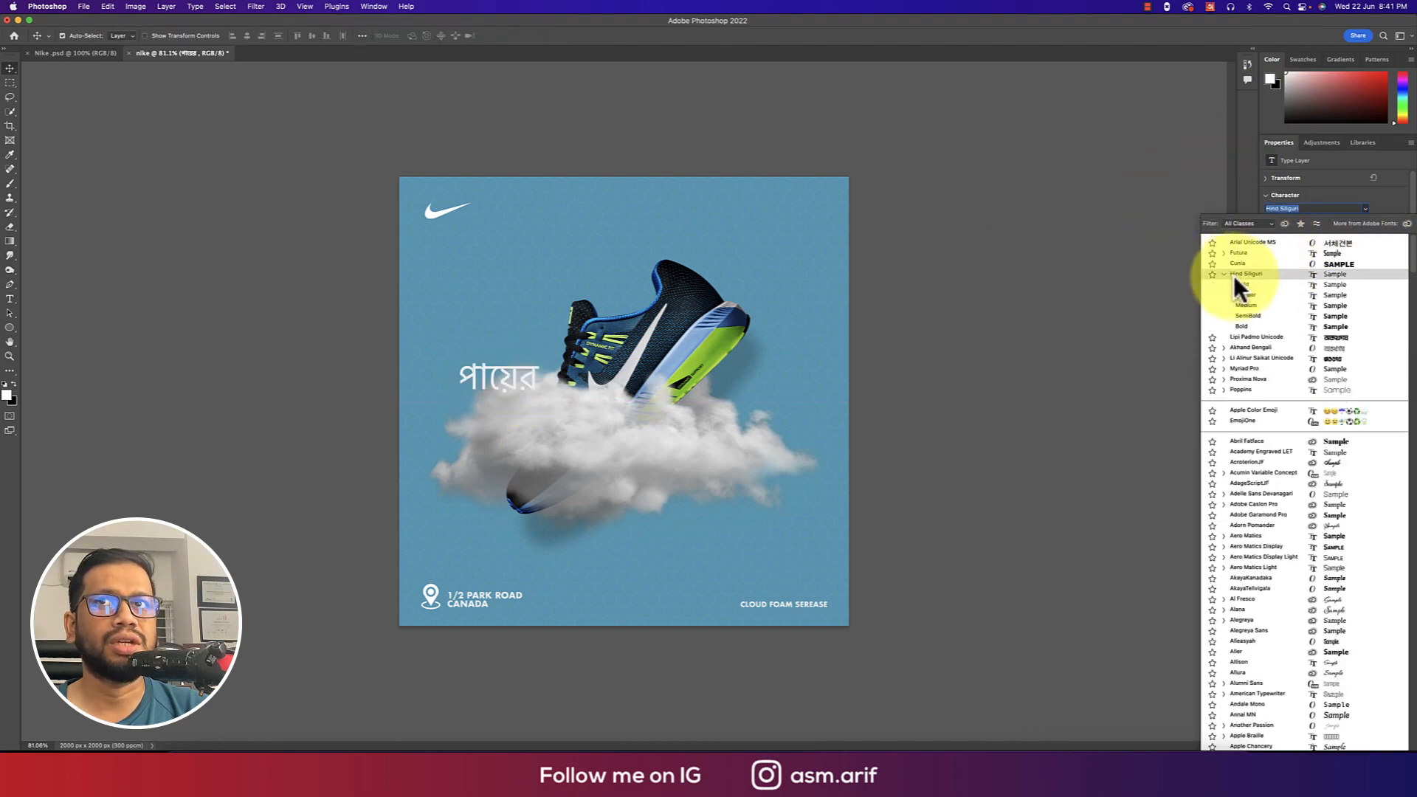
click(1319, 316)
drag(1361, 446, 1351, 583)
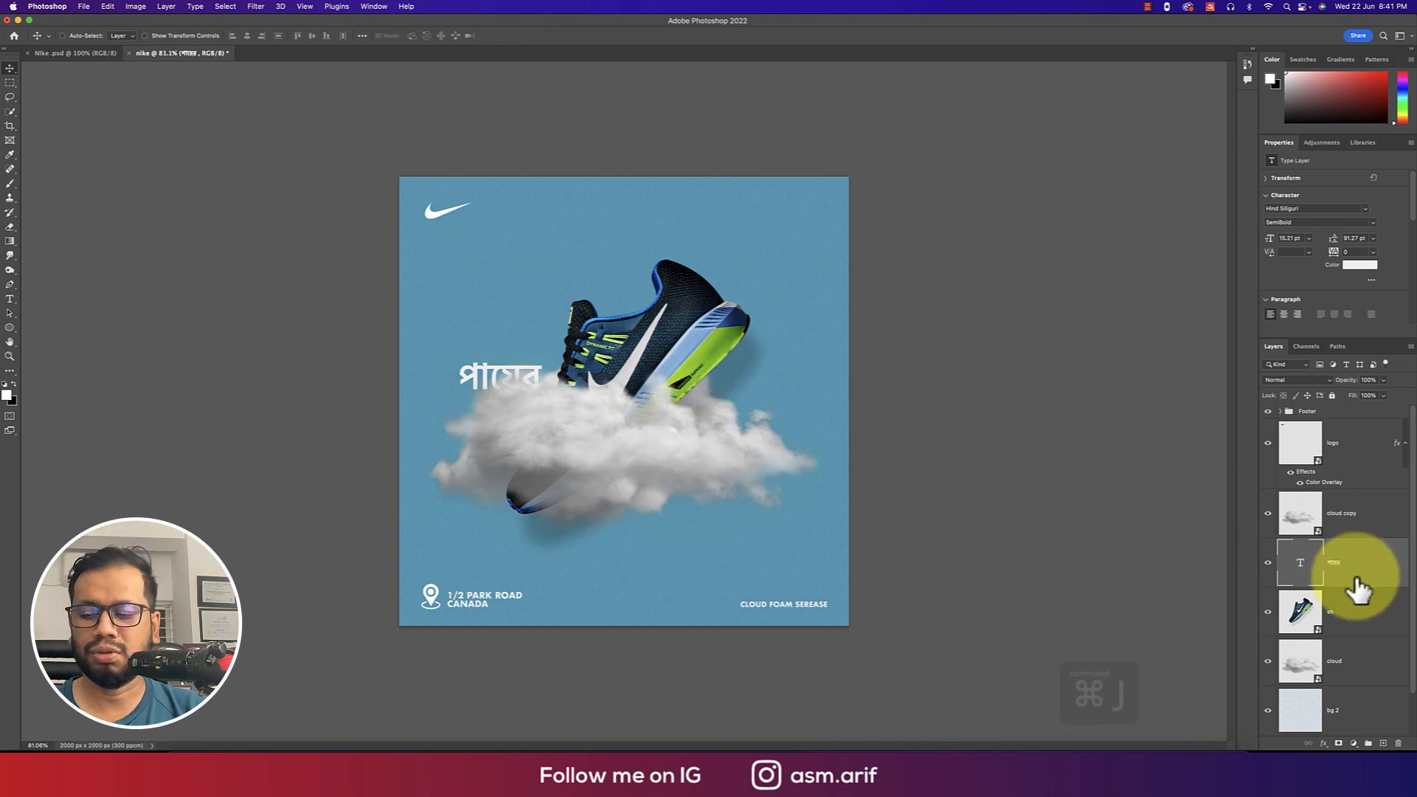
Duplicate the পায়ের text layer, scale the copy to 181%, and place it at the cloud's lower-right edge
key(super+j)
key(super+t)
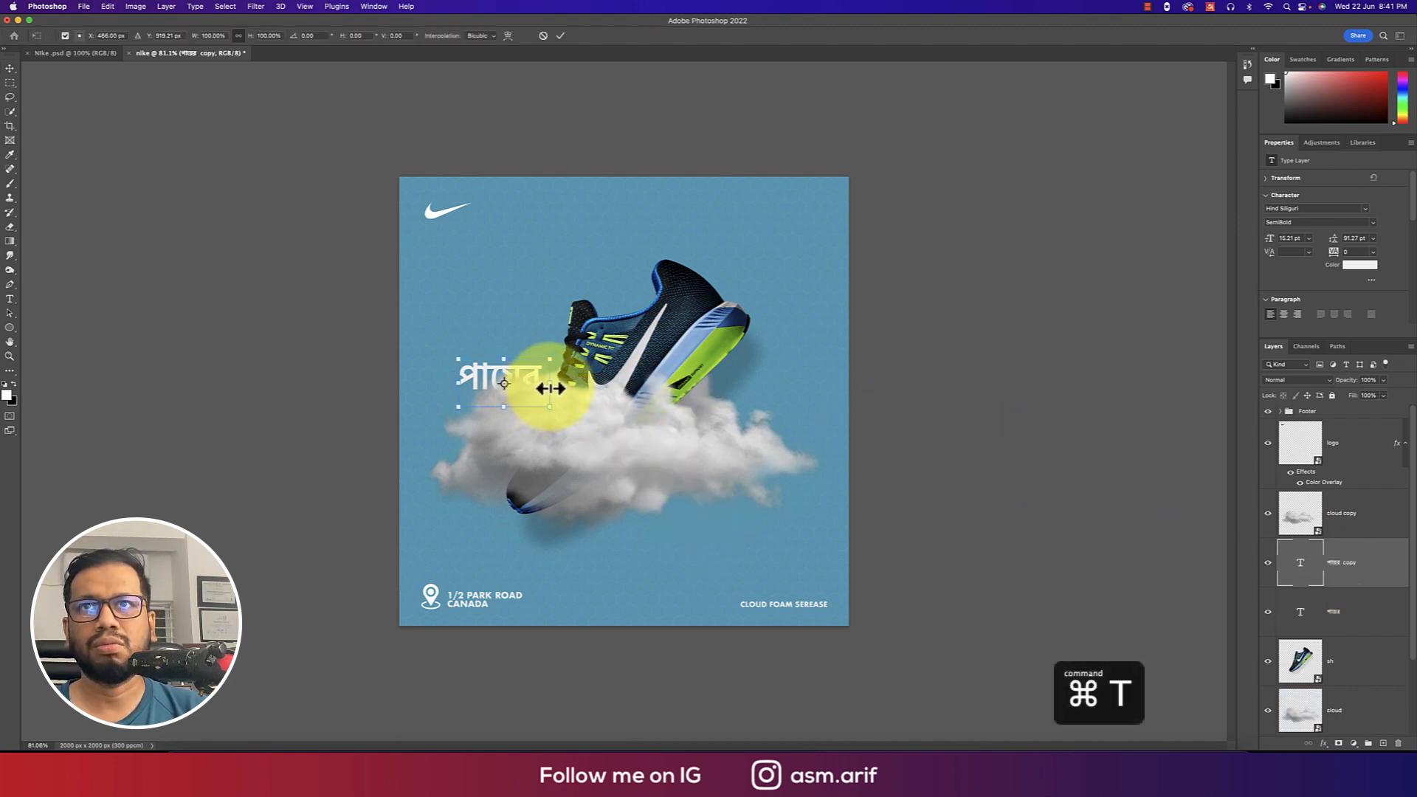
drag(550, 388, 768, 495)
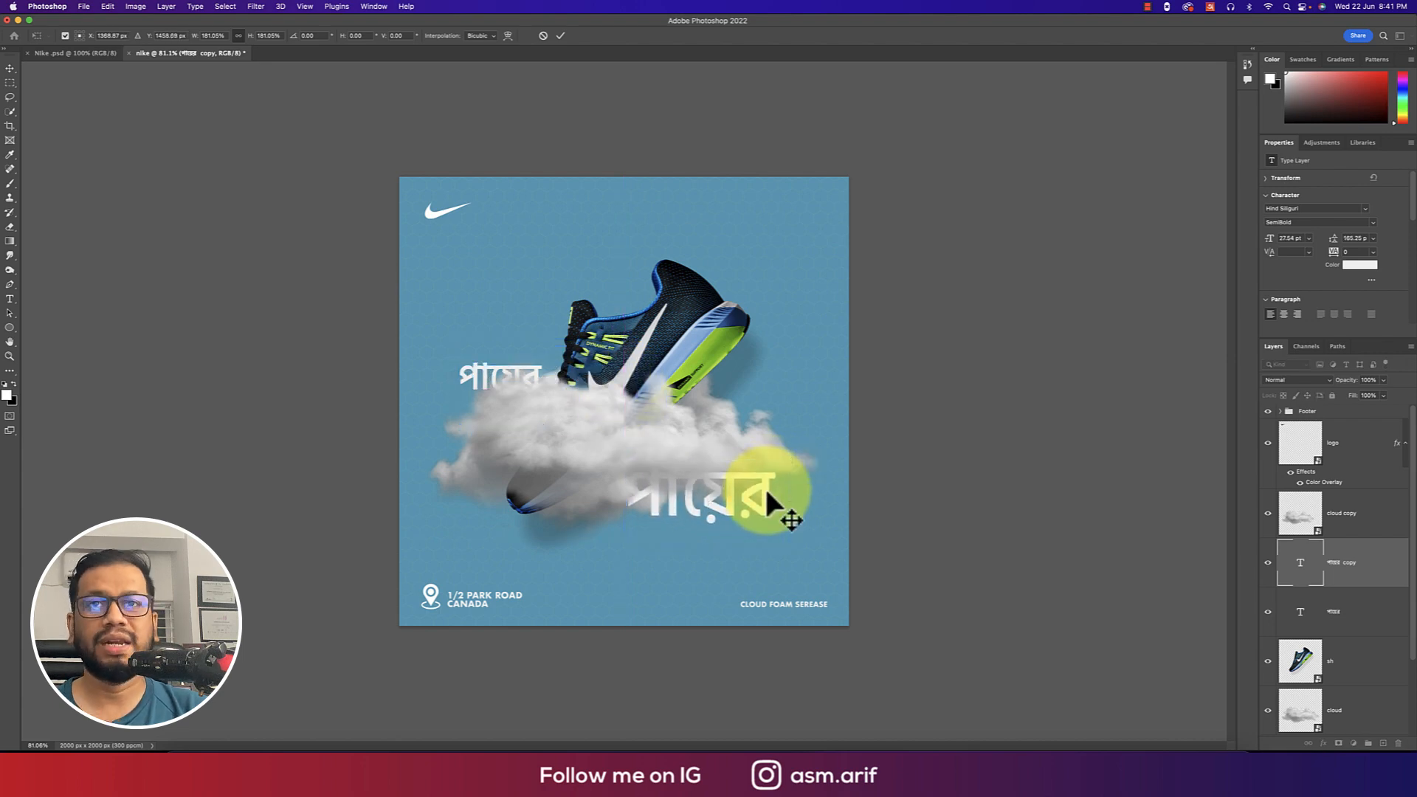
key(Return)
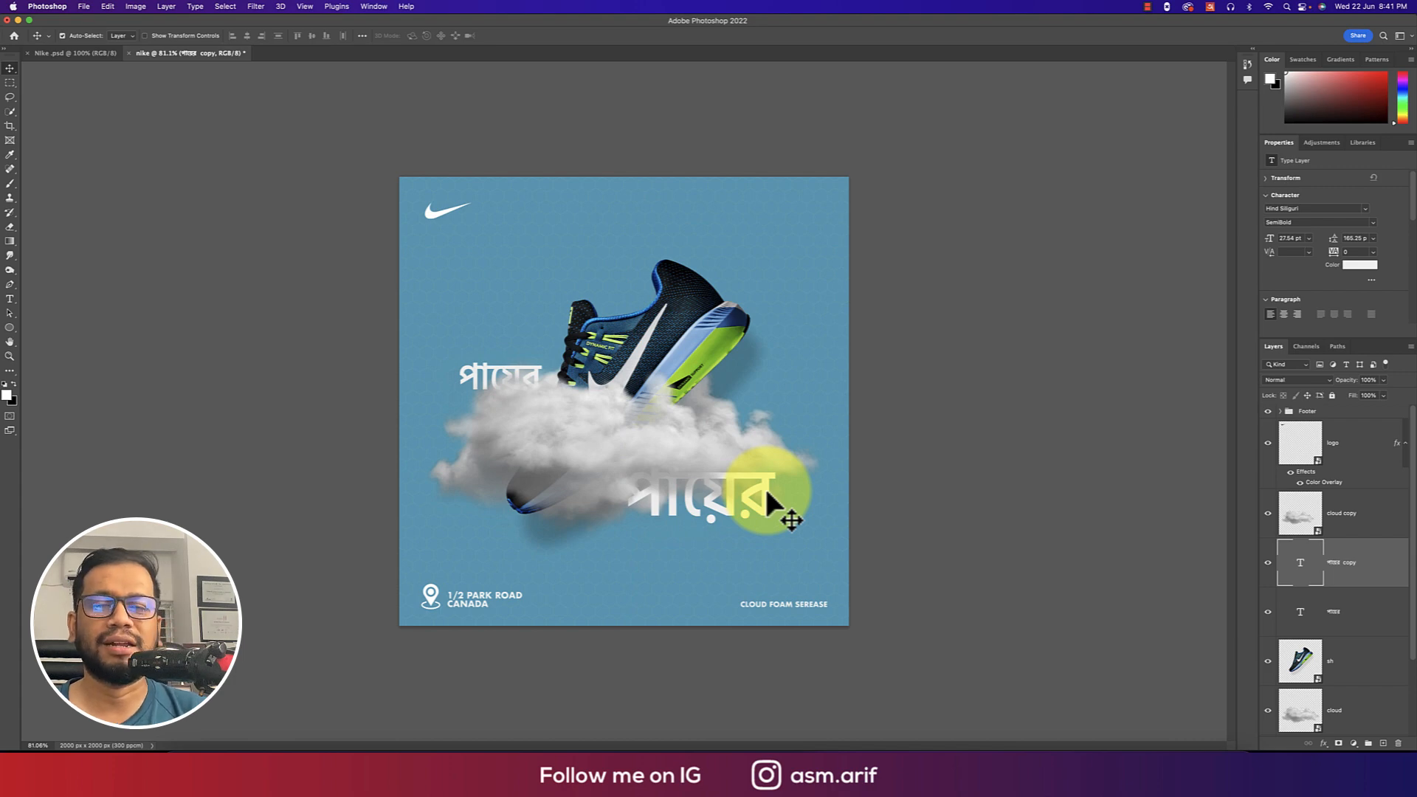
Change the enlarged text copy at the cloud's lower-right edge to আরাম and deselect its layer
double_click(768, 493)
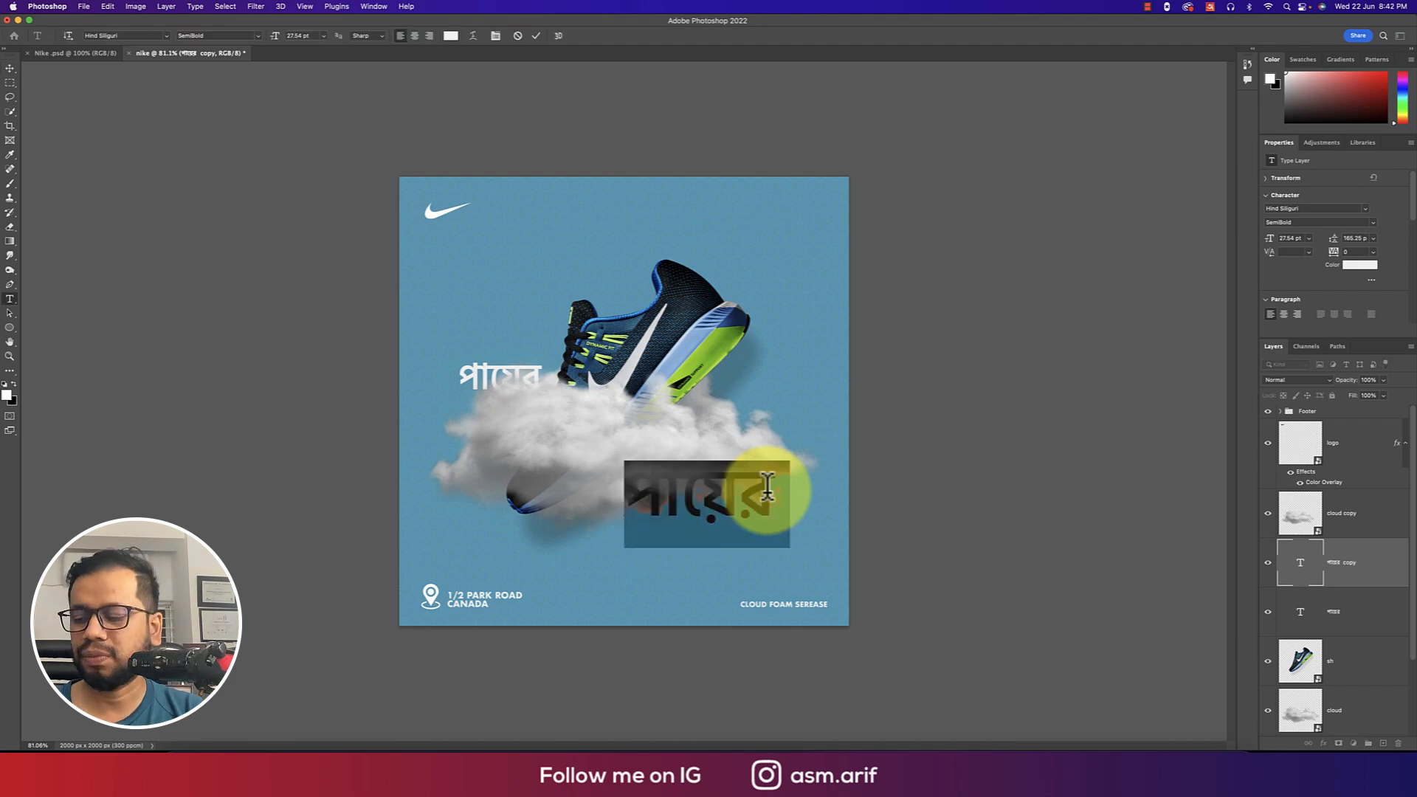
text(aram)
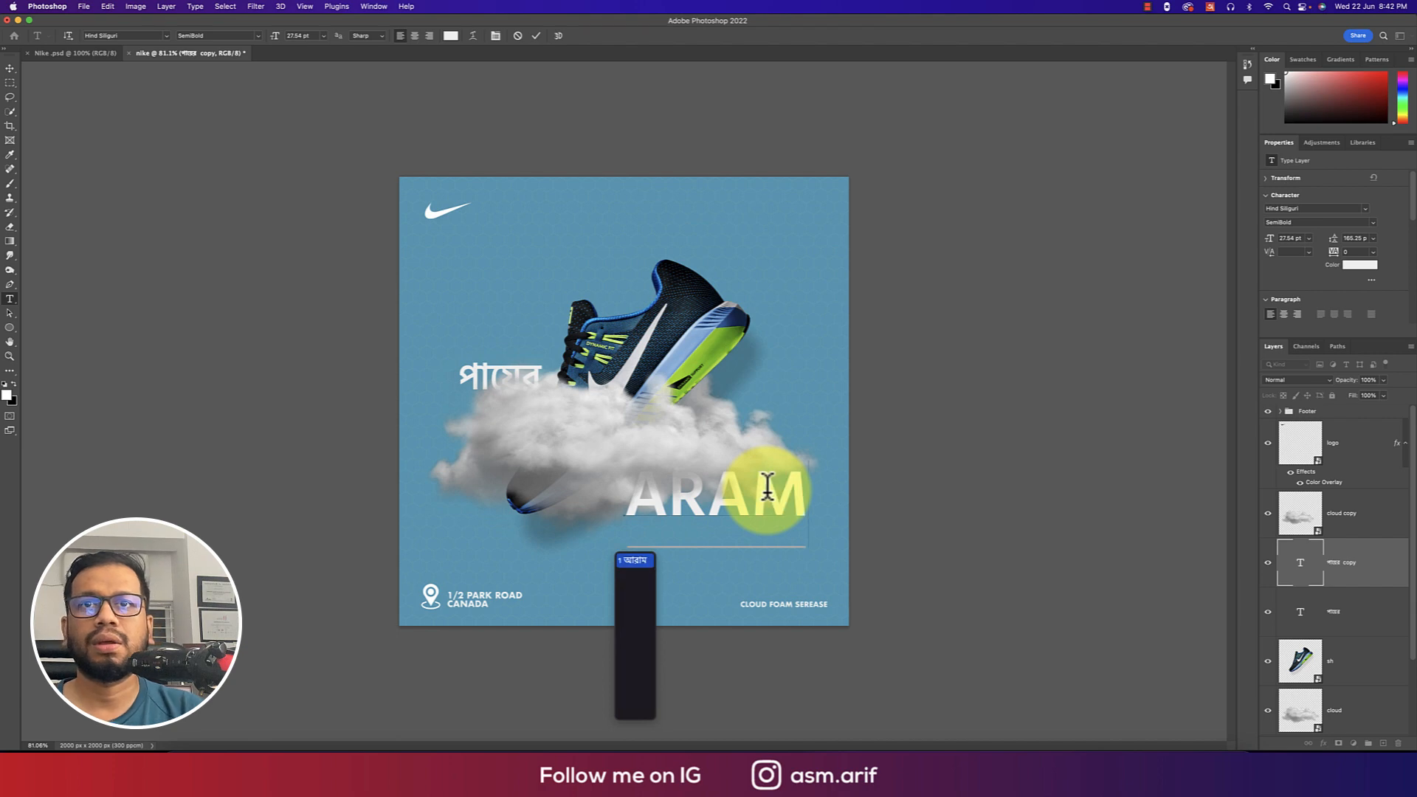
key(space)
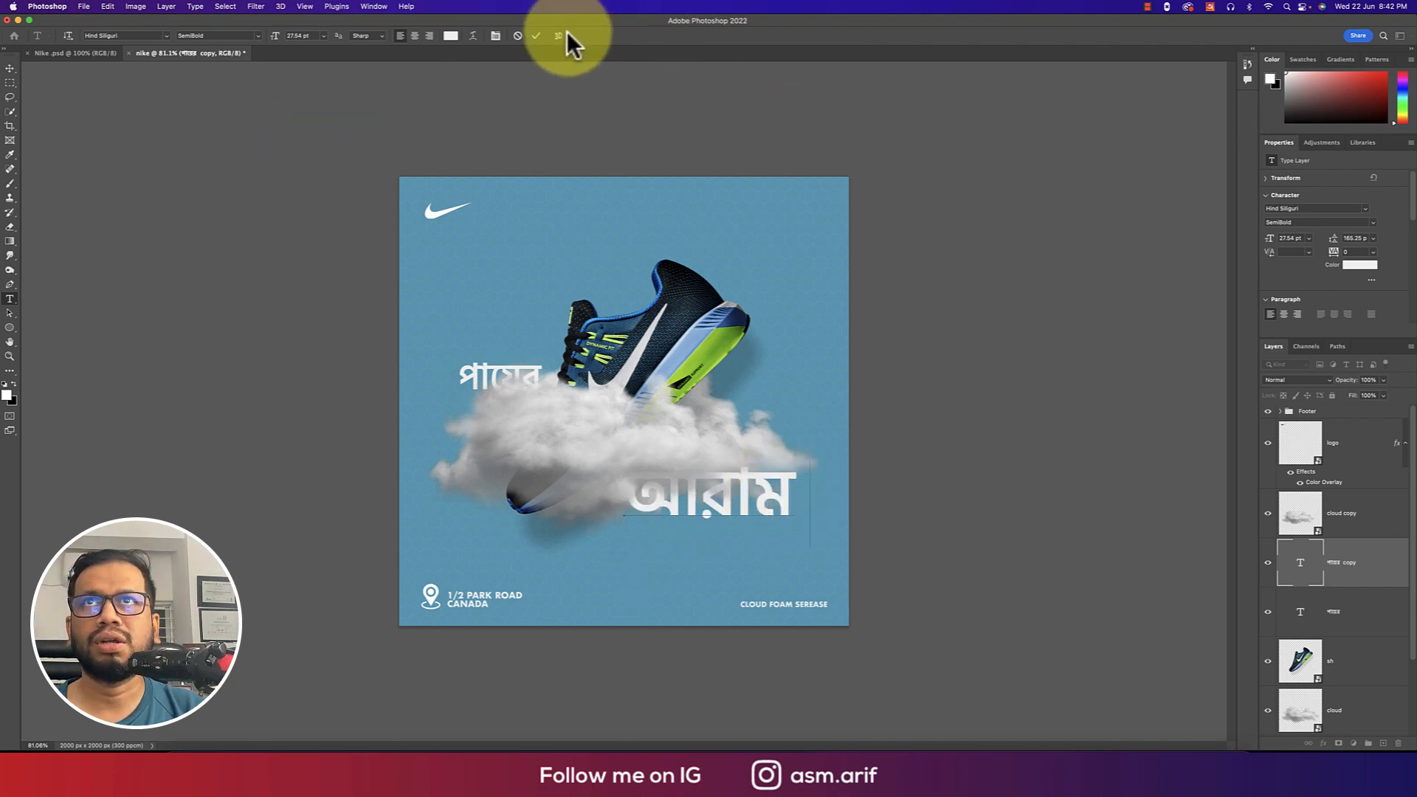
click(536, 35)
click(950, 318)
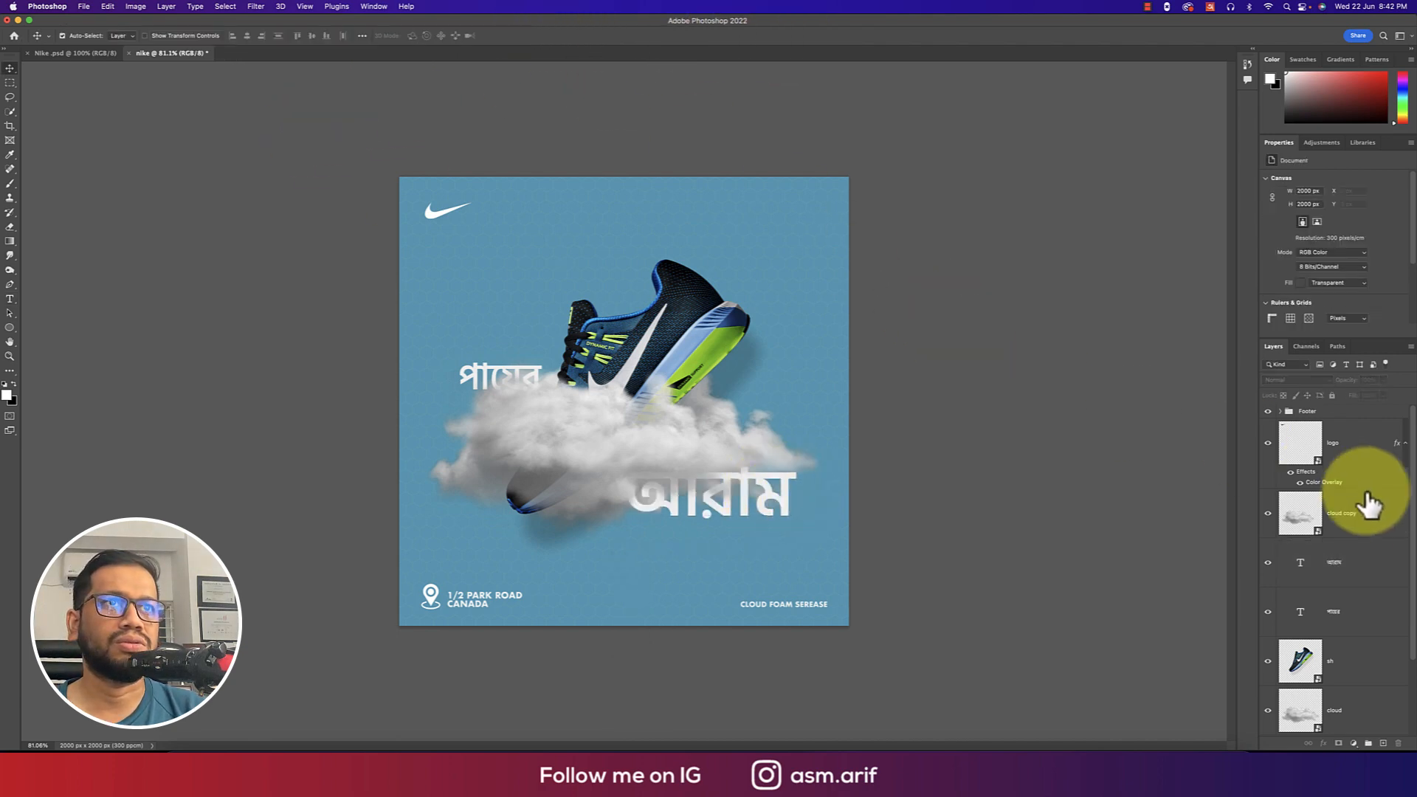
Group the layers from logo down to cloud and toggle the group's visibility to check its contents
click(1326, 448)
scroll(1339, 545, down, 2)
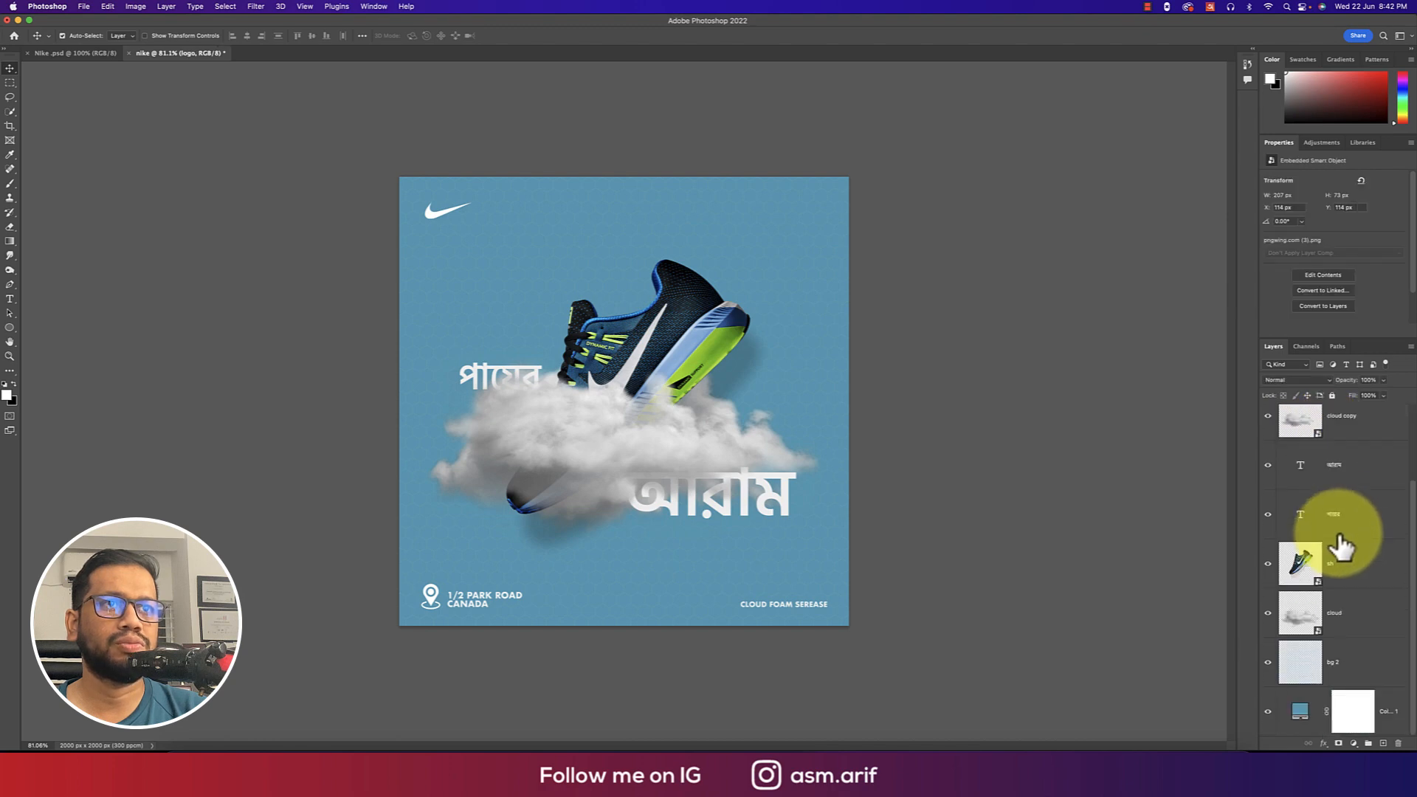
shift+click(1353, 607)
key(super+g)
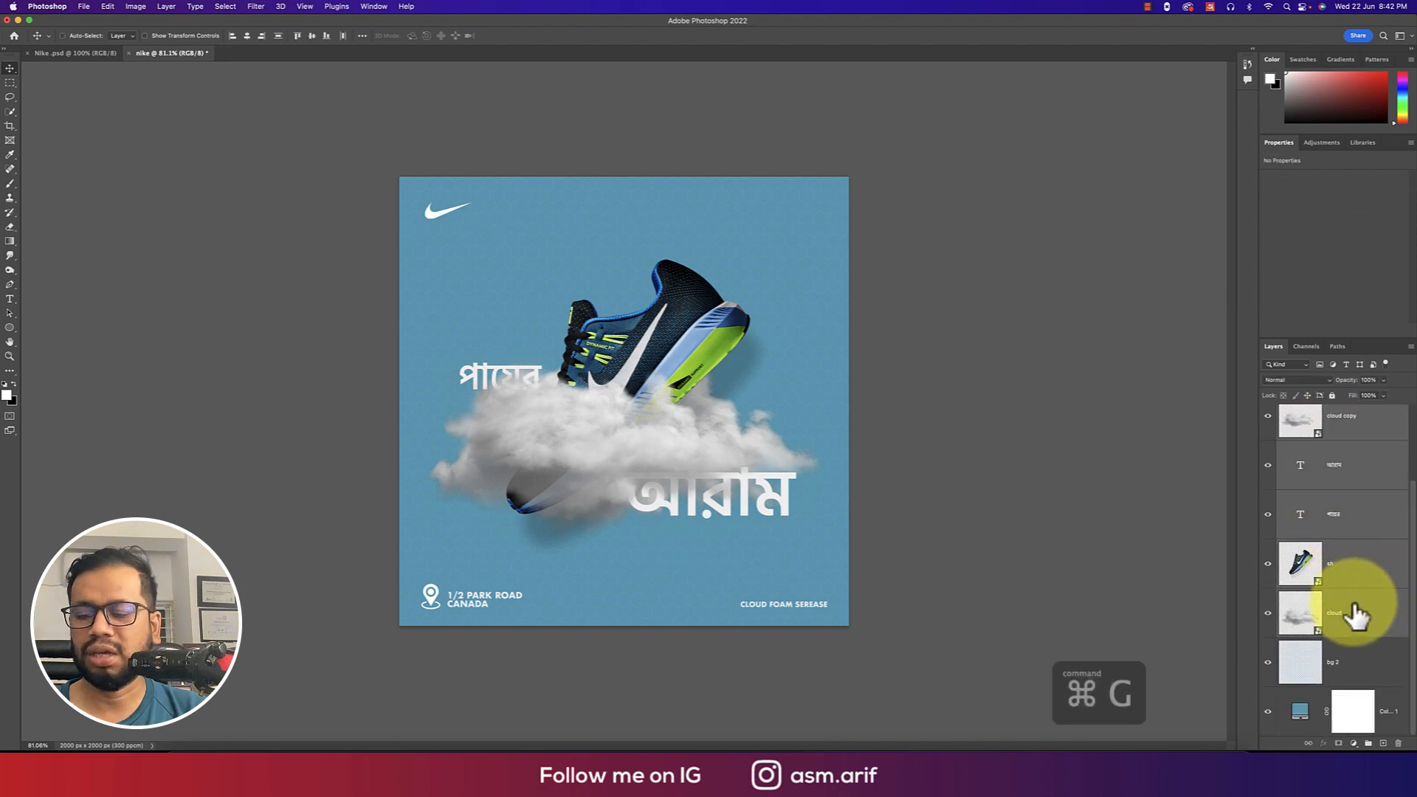
click(1269, 426)
click(1269, 426)
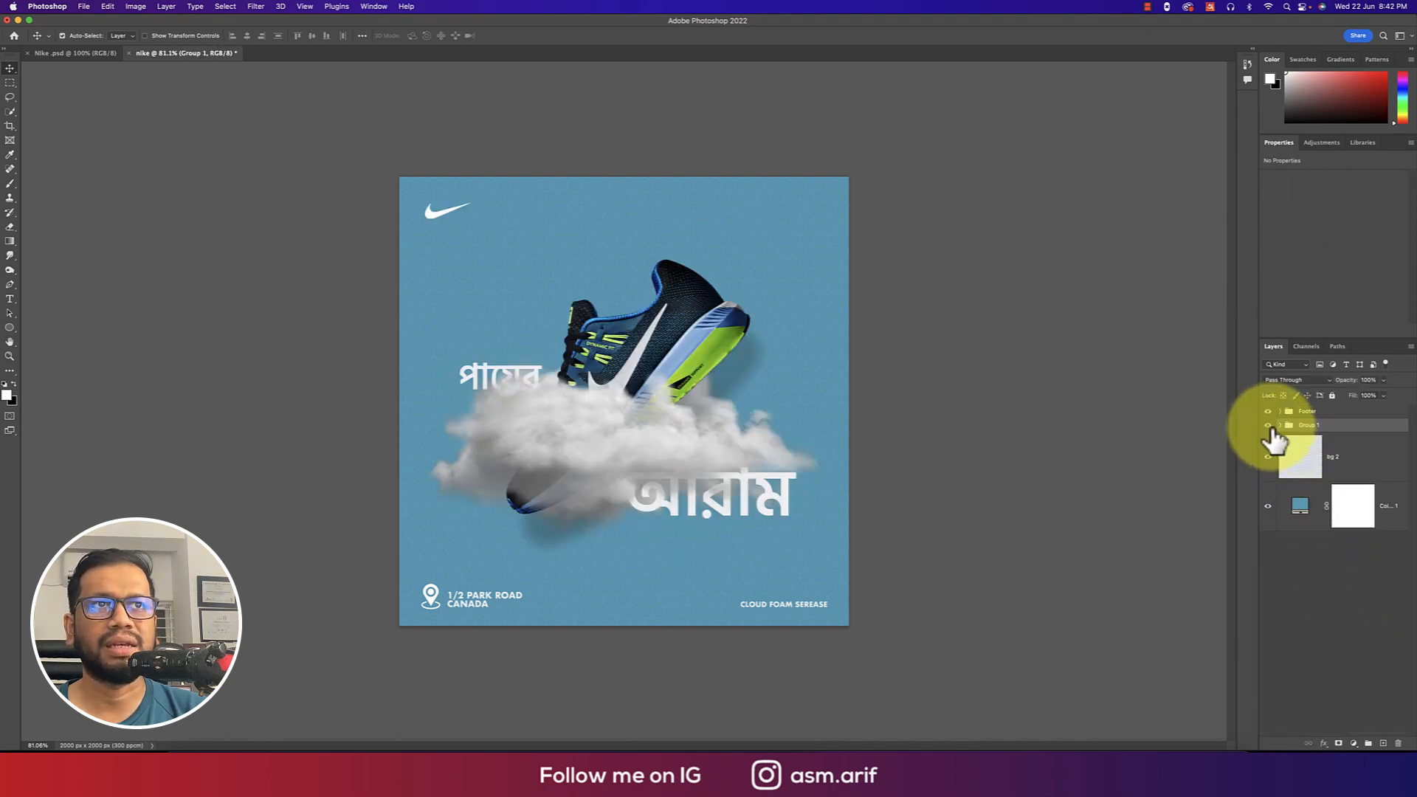
Take the logo layer out of the new group and bring it to the top of the layer stack
click(1281, 426)
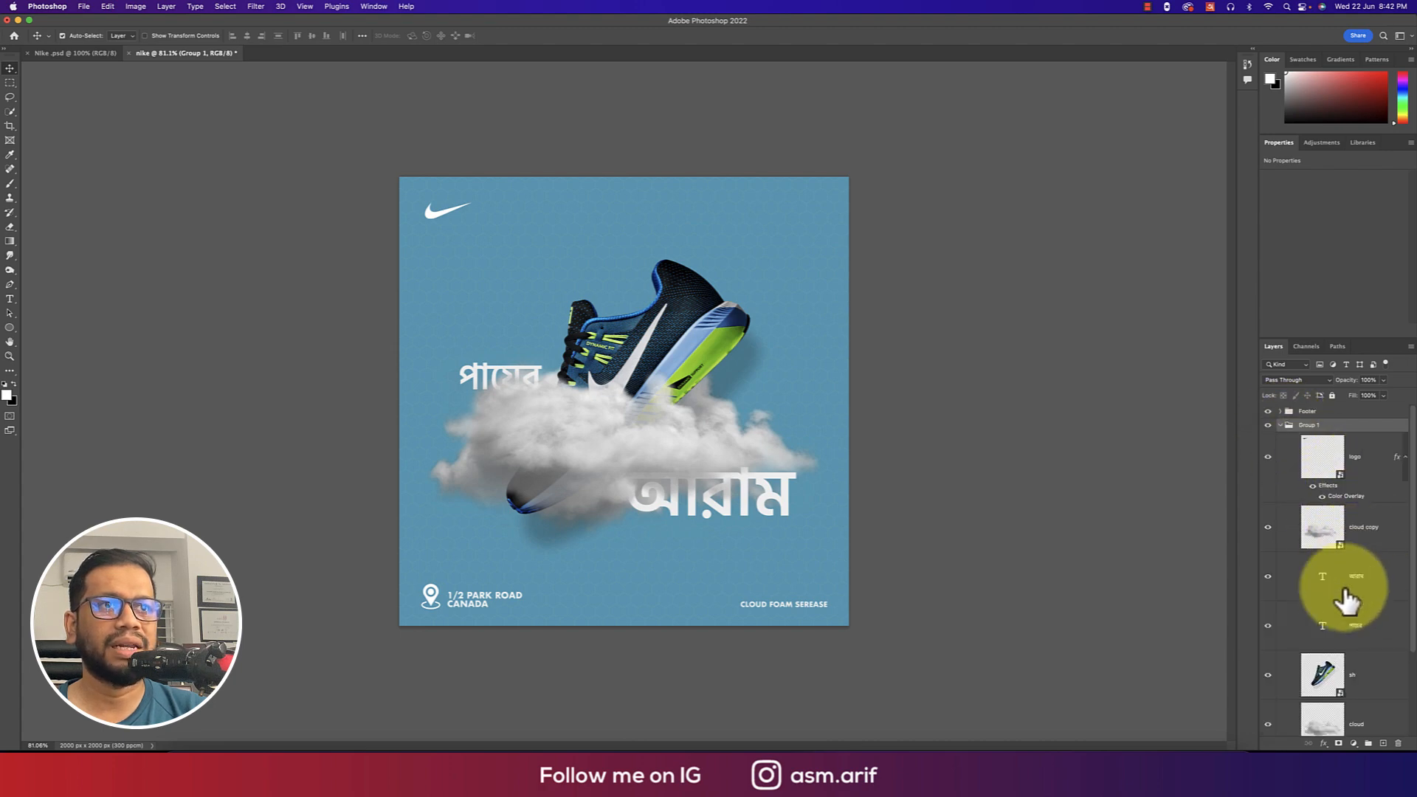
scroll(1345, 595, down, 2)
scroll(1348, 599, up, 3)
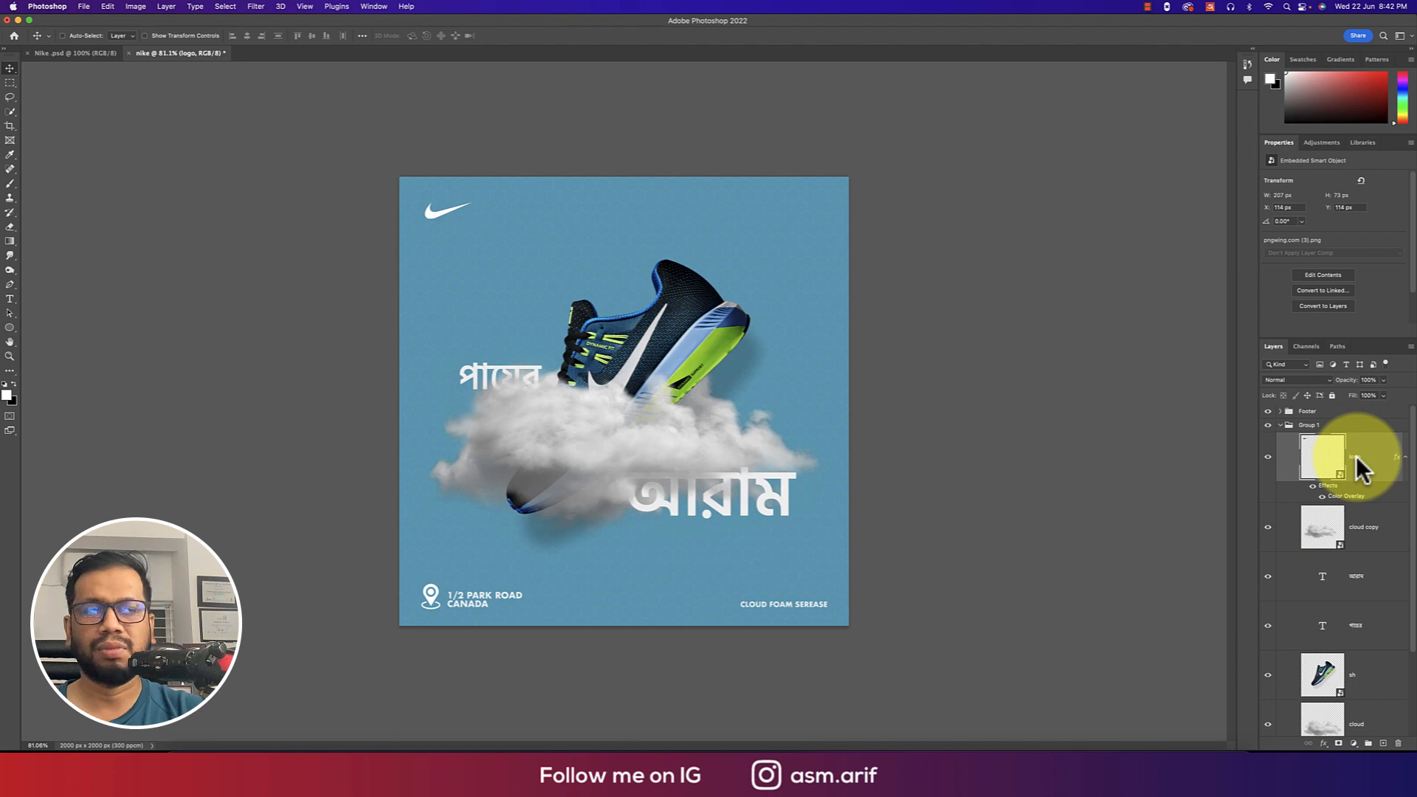
key(super+shift+bracketright)
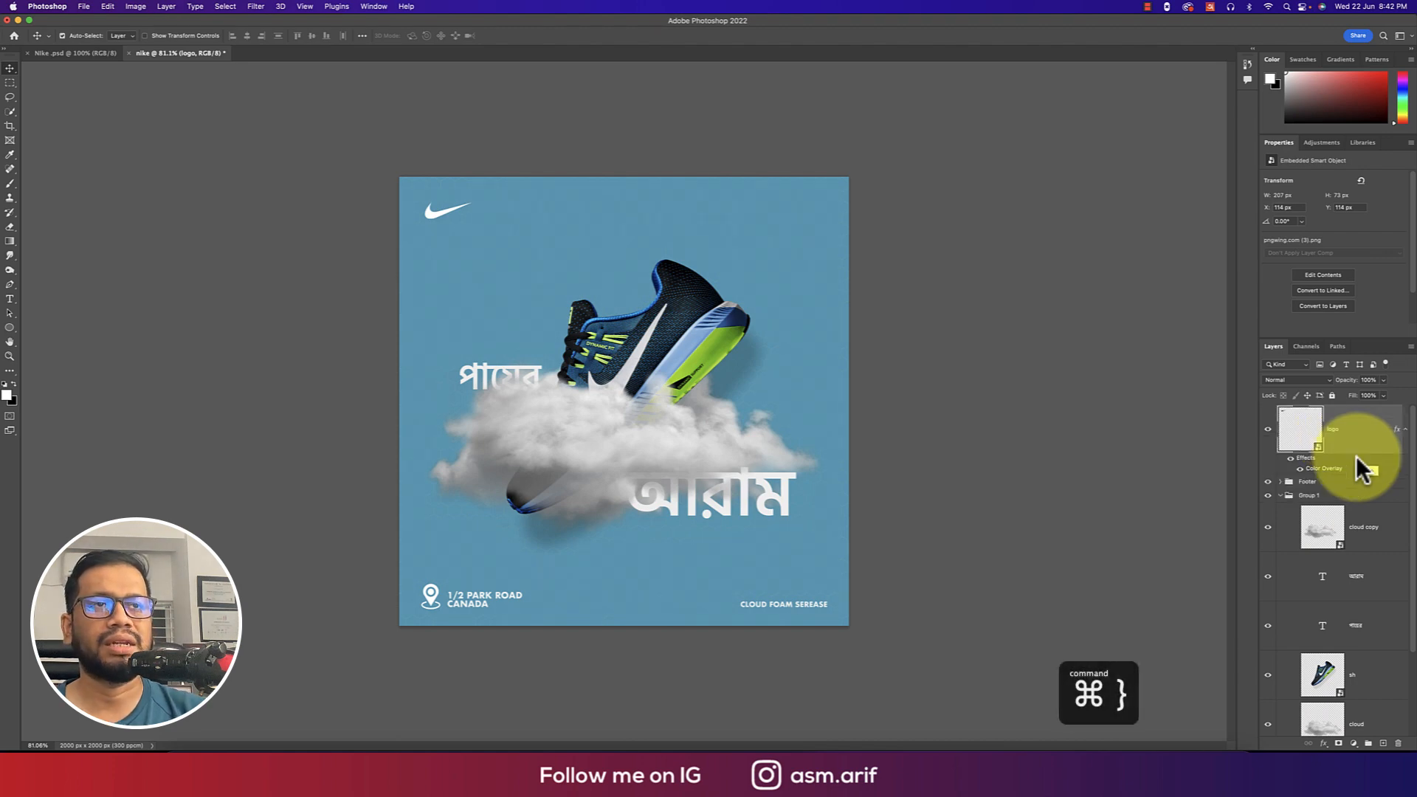
Switch the input source back to English and rename the group holding the clouds, shoe and headline text as main
click(1311, 496)
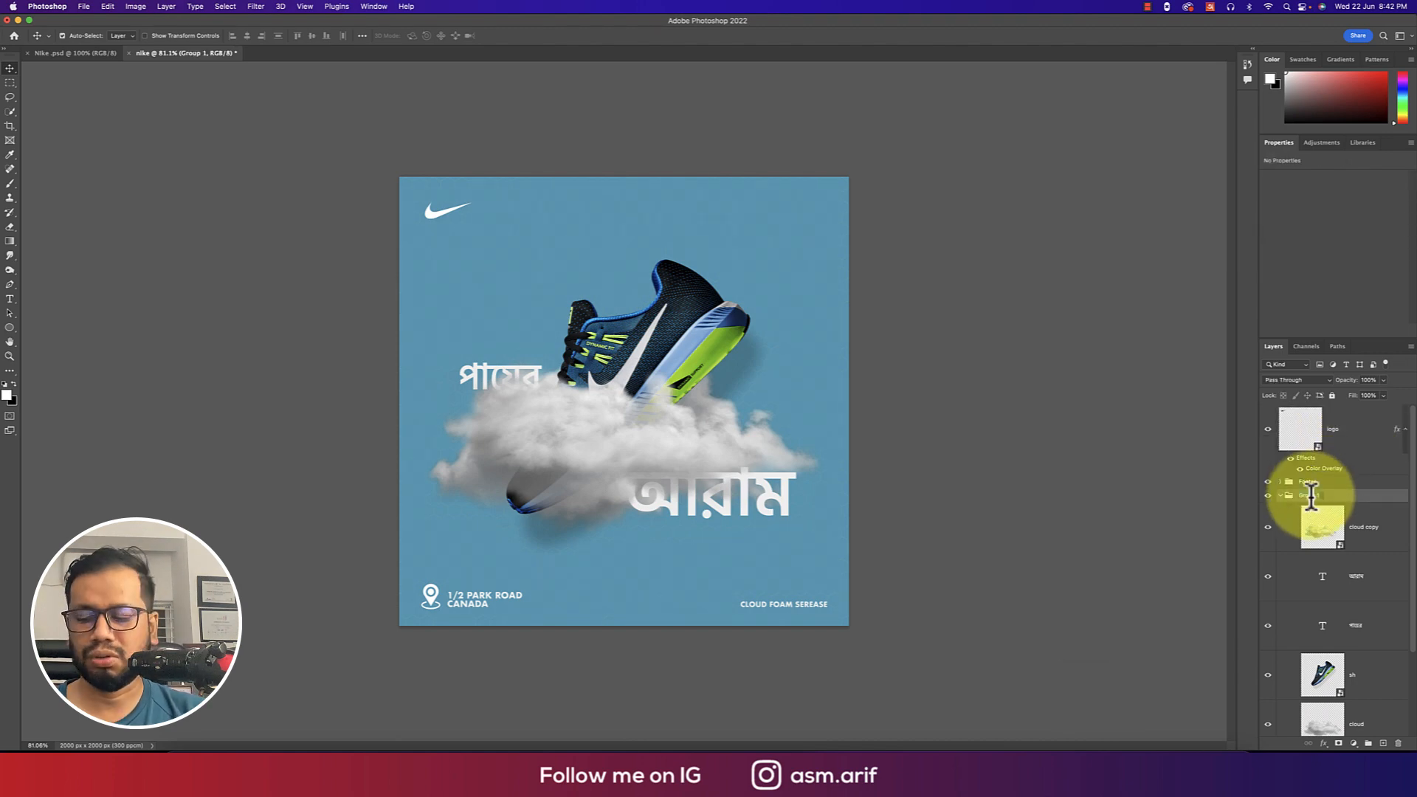
double_click(1311, 496)
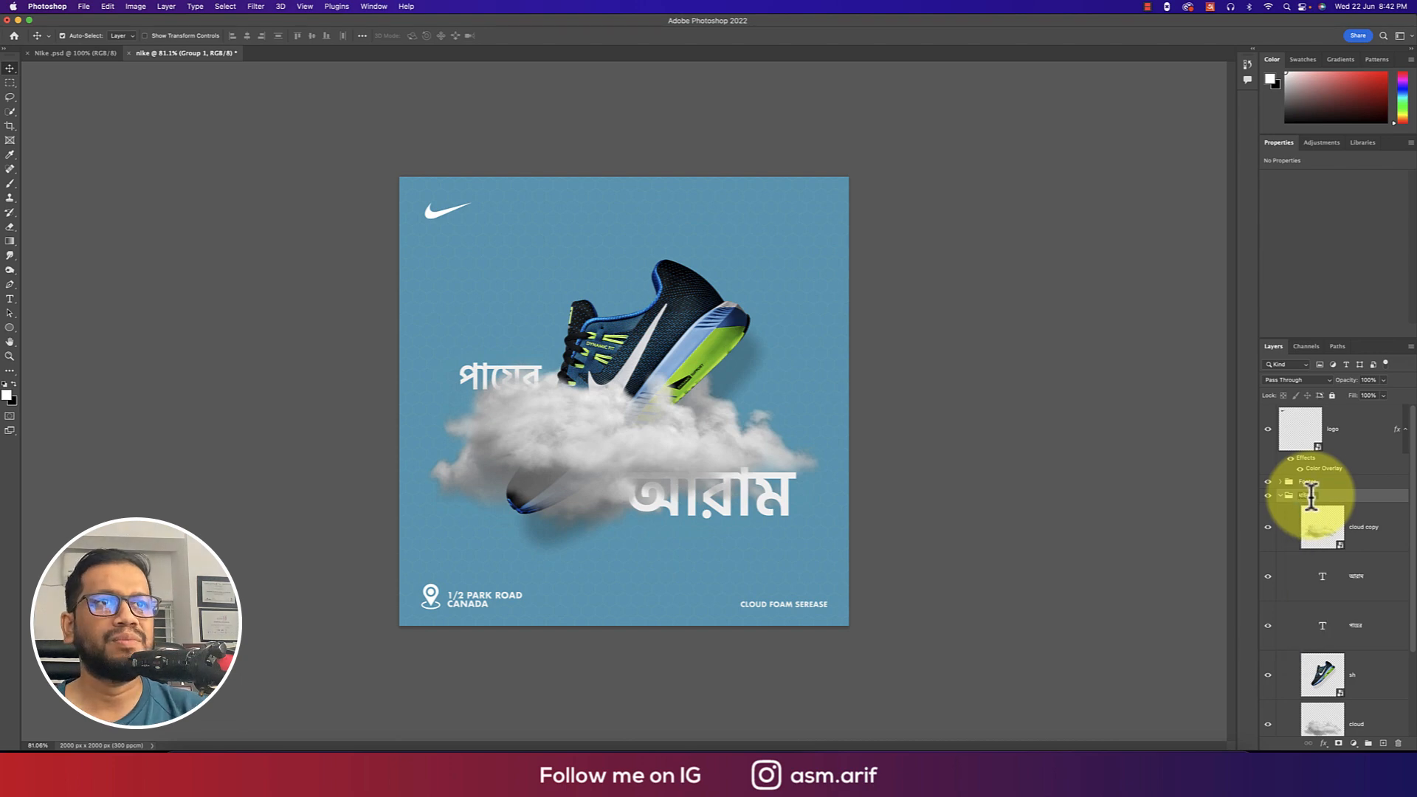
click(1211, 6)
click(1225, 60)
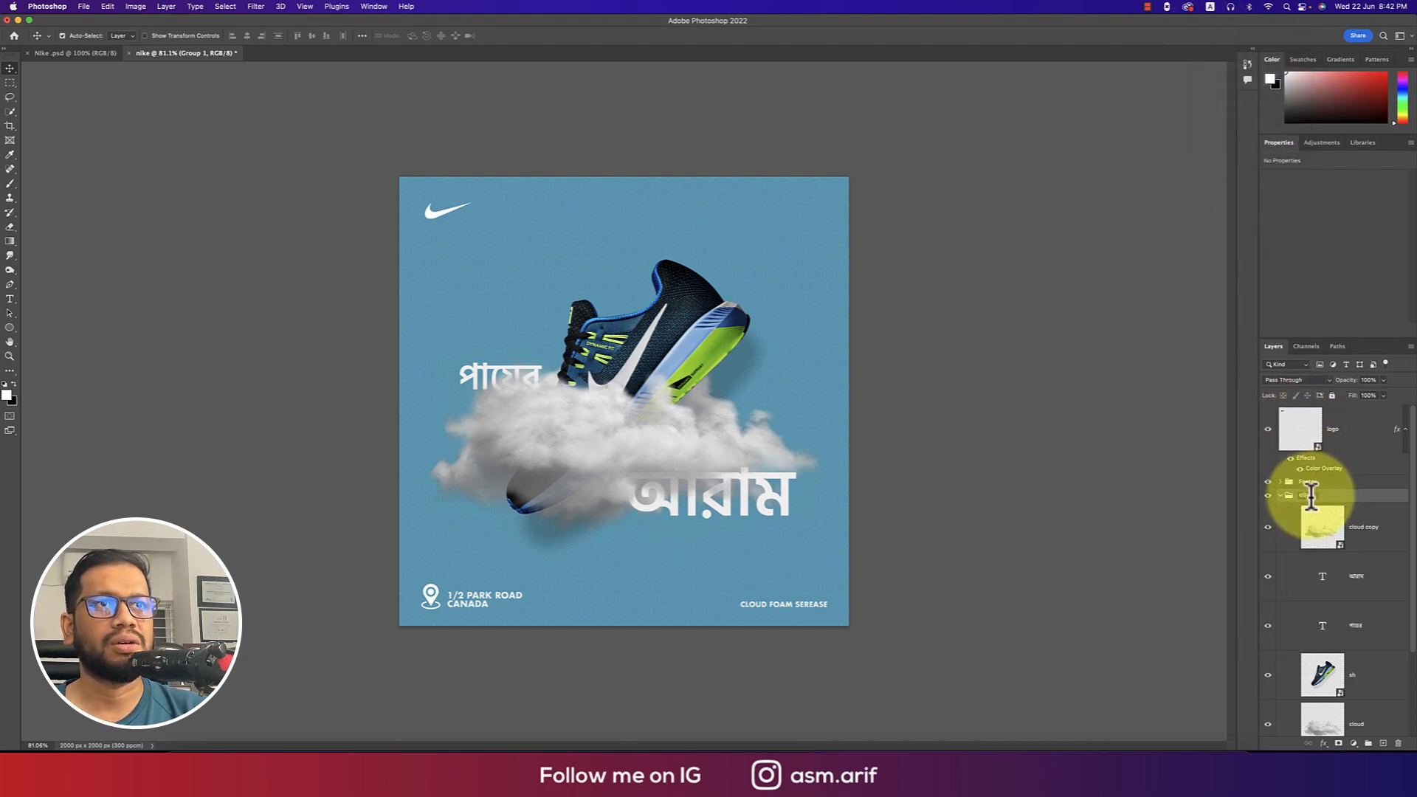
drag(1311, 496, 1253, 504)
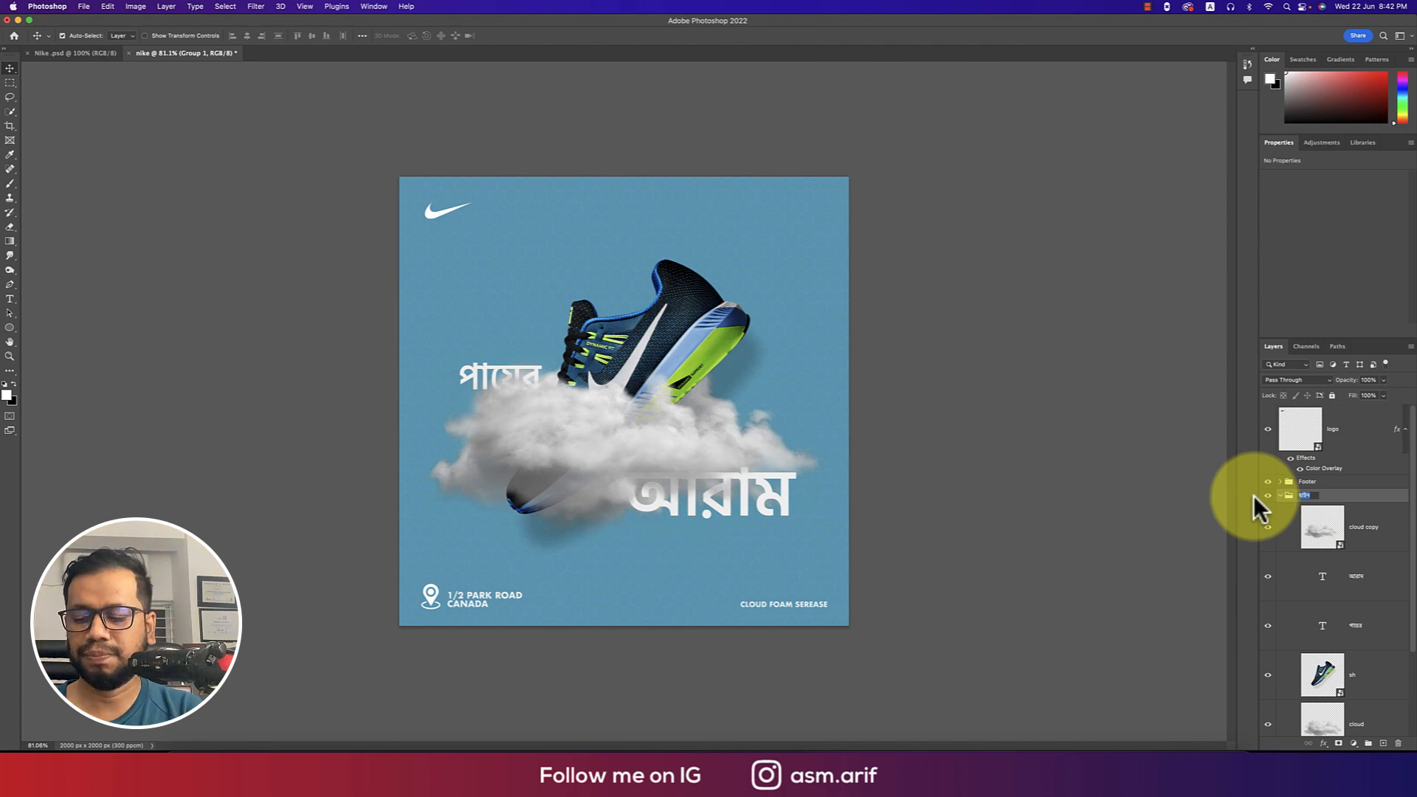
text(main)
key(Return)
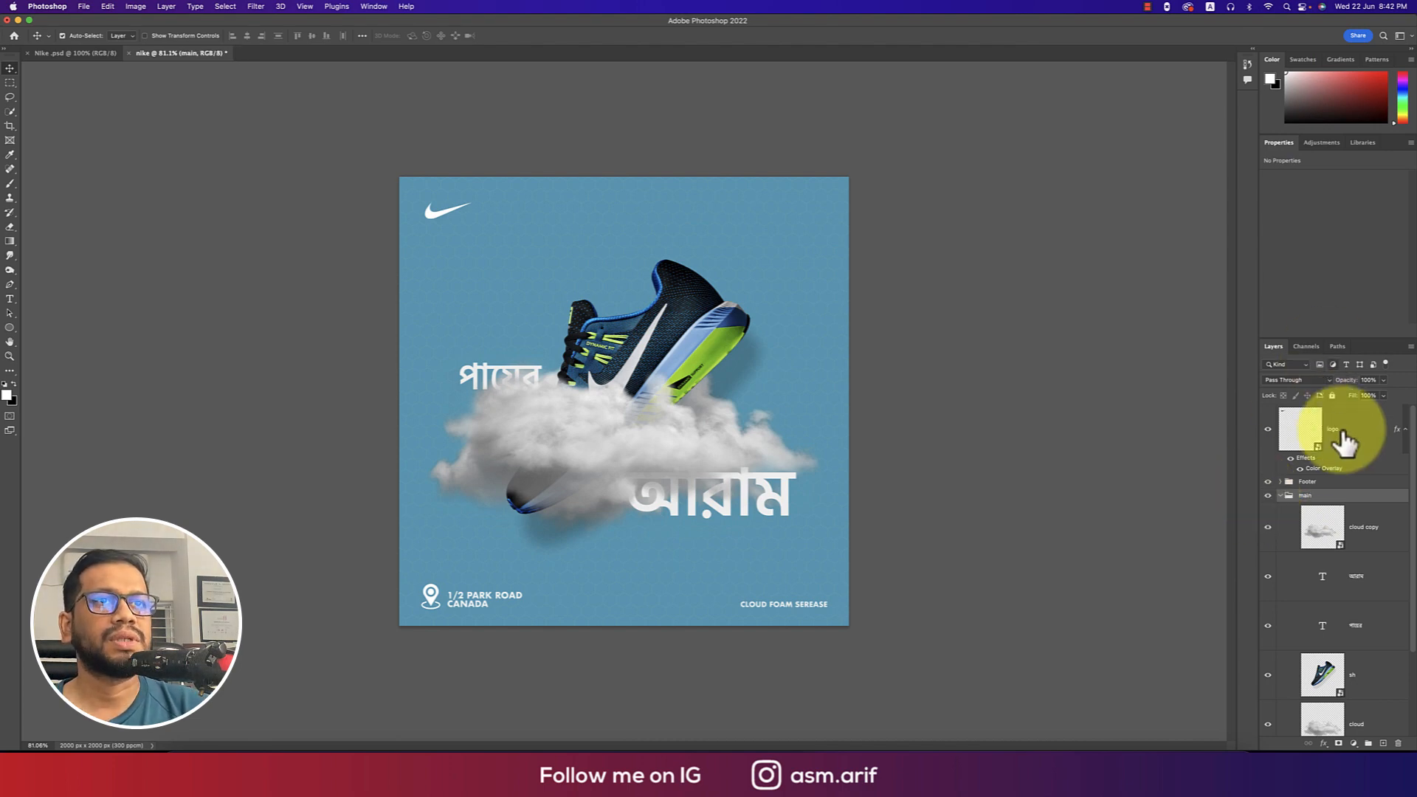
Collapse the main group and add a Photo Filter adjustment above the logo layer, with its colour set to blue #009cec
click(1280, 495)
click(1334, 463)
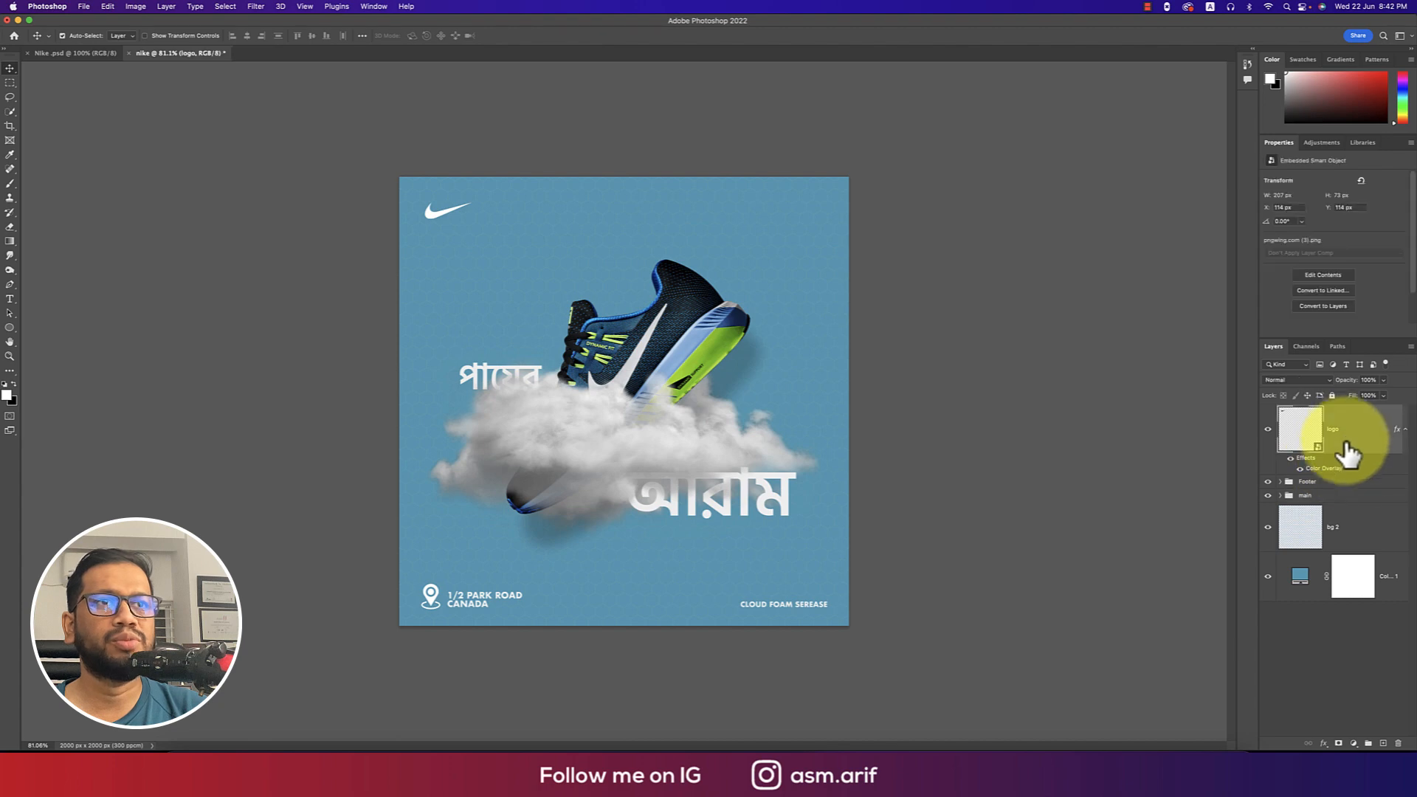
click(1354, 743)
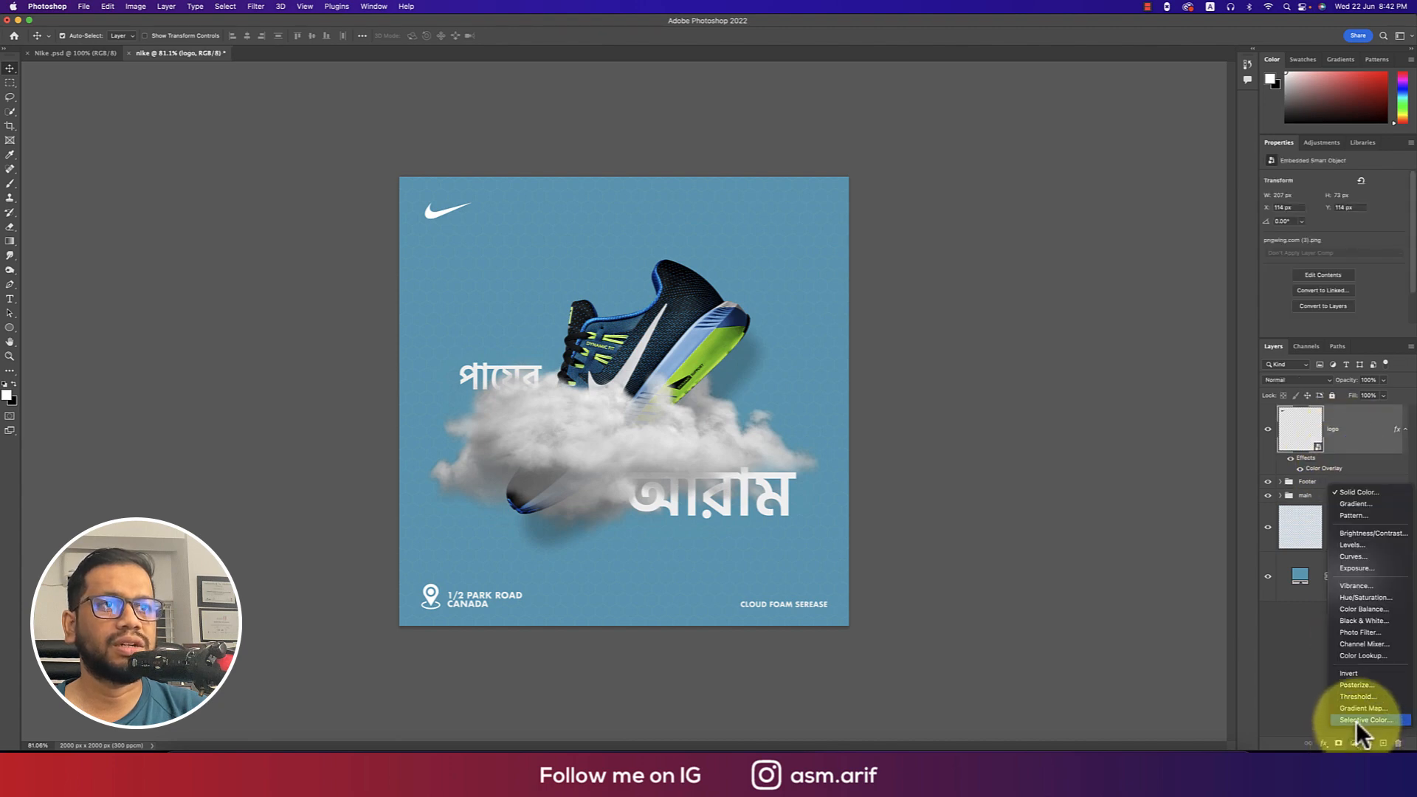
click(1358, 633)
click(1302, 196)
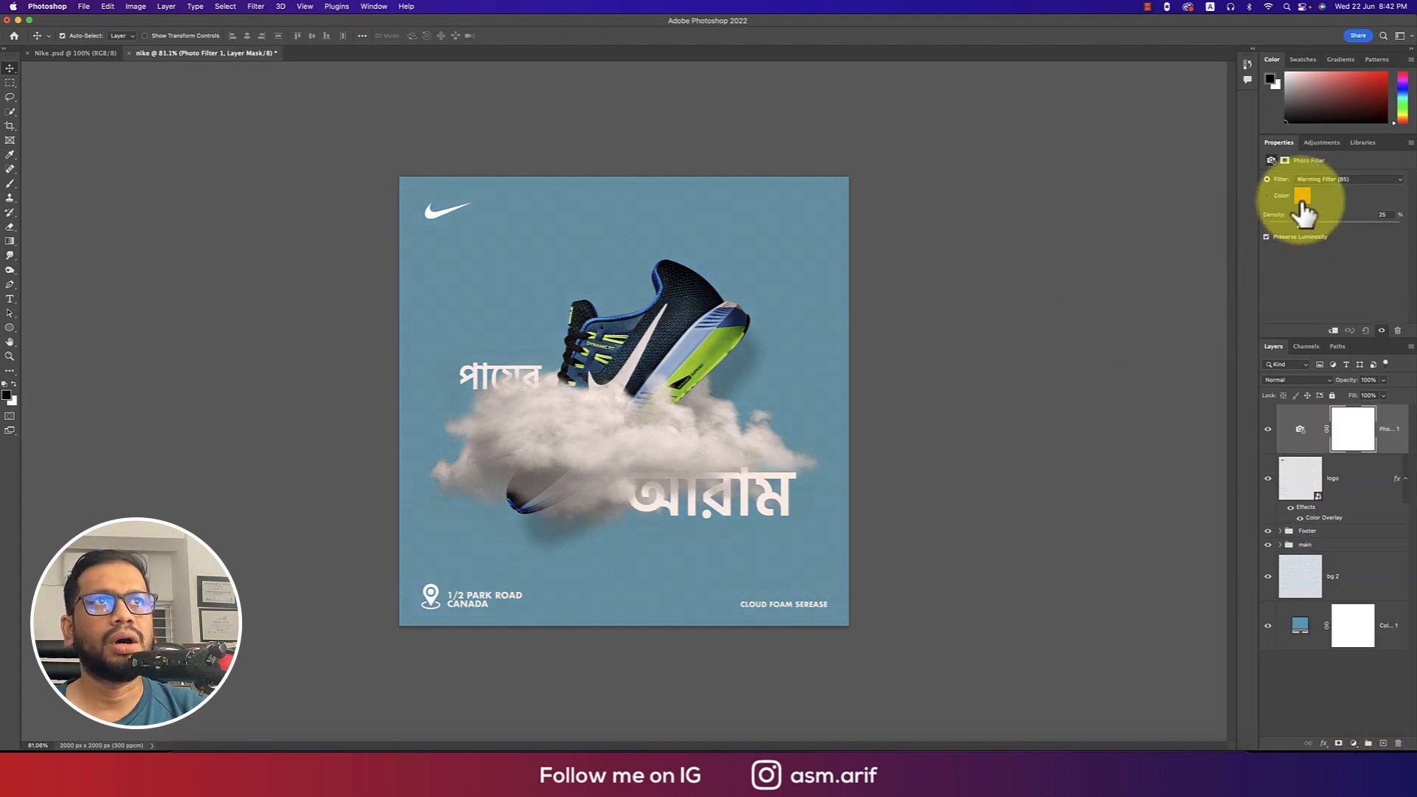
click(1093, 303)
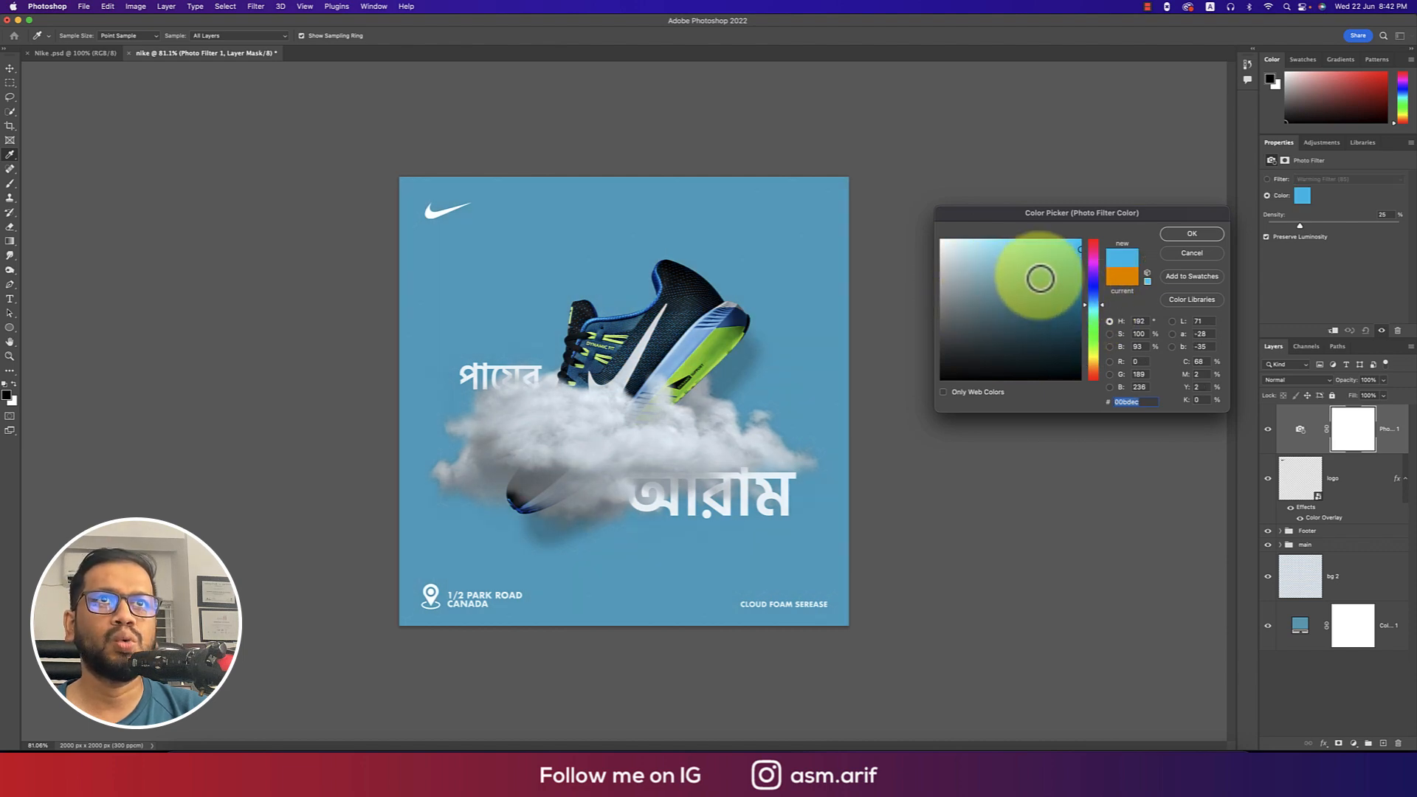
click(1096, 302)
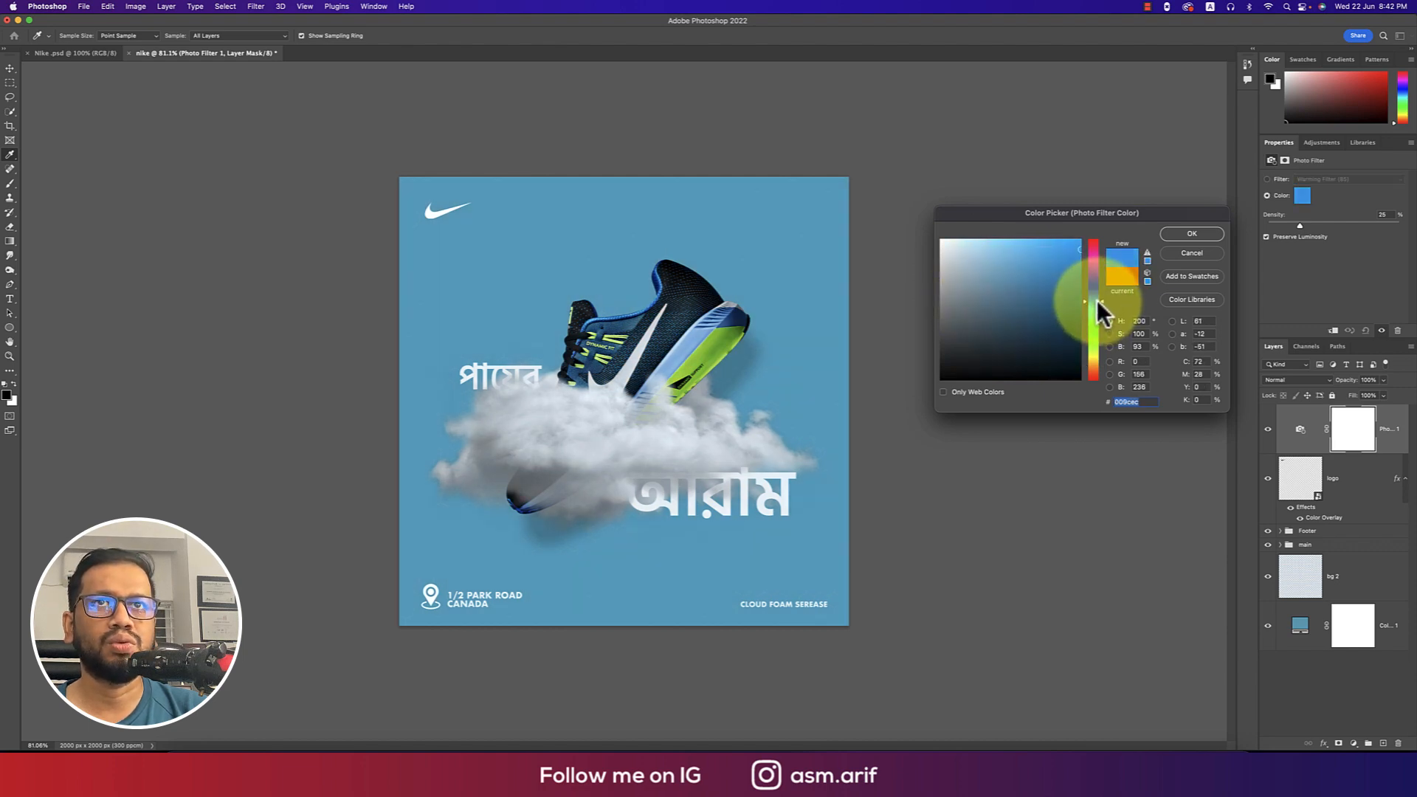
click(1199, 235)
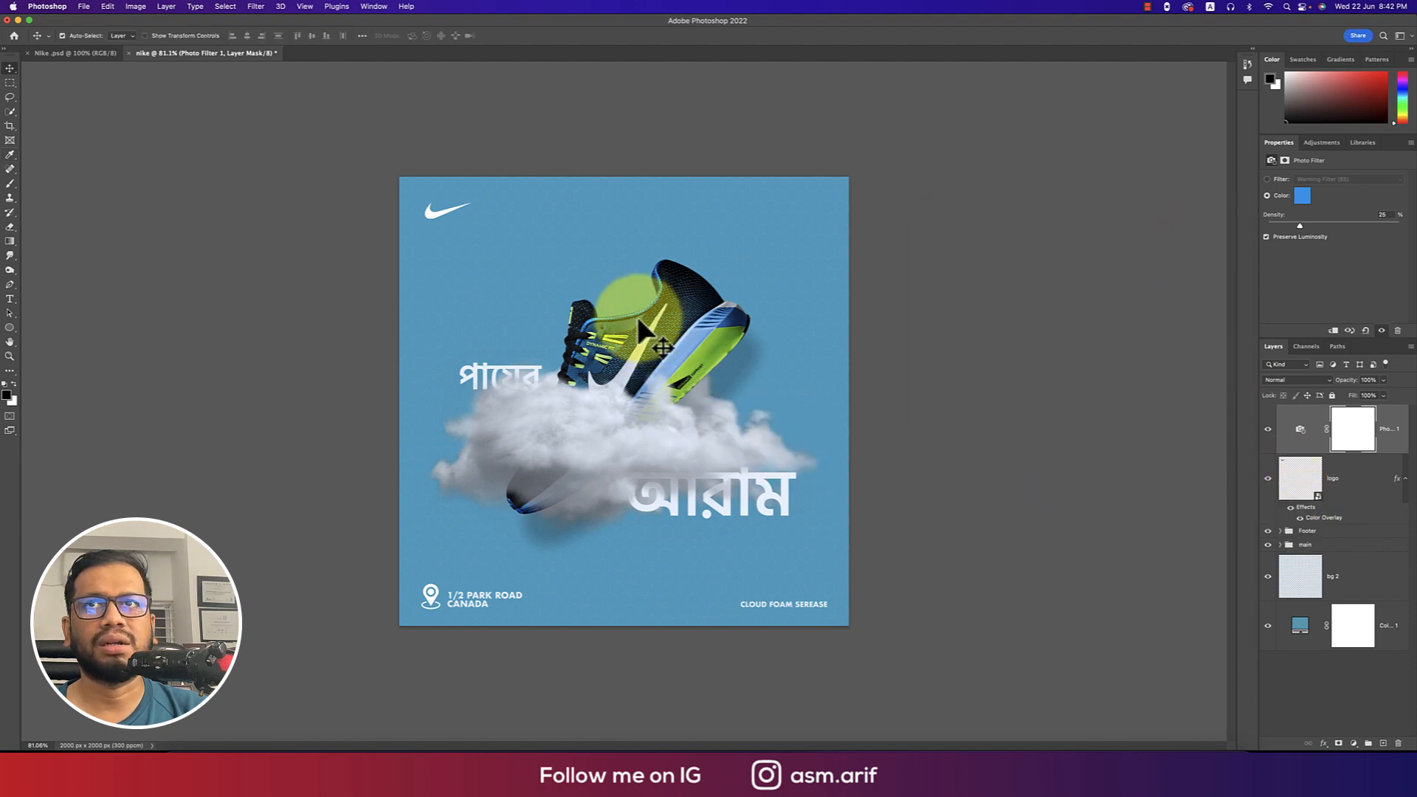
click(1329, 583)
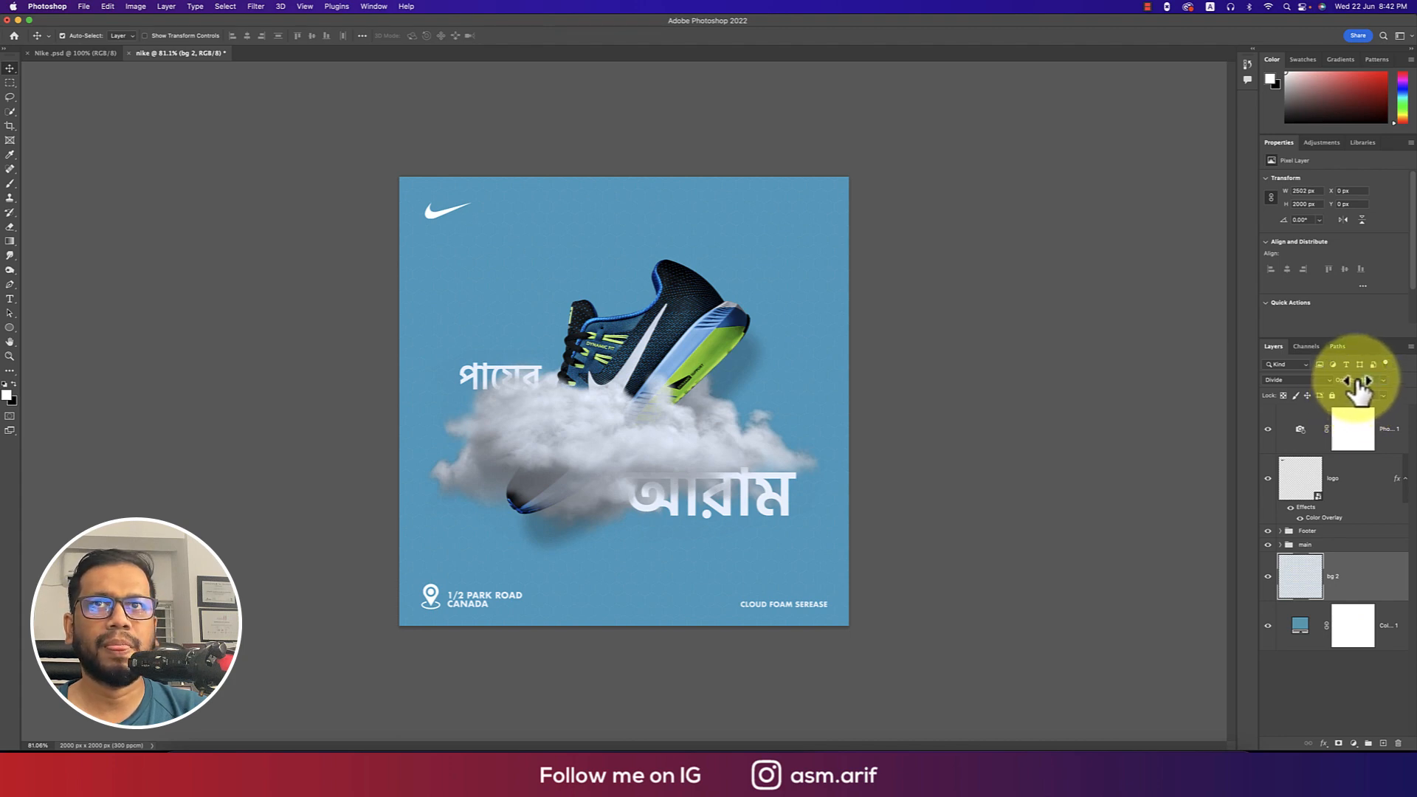
click(1091, 461)
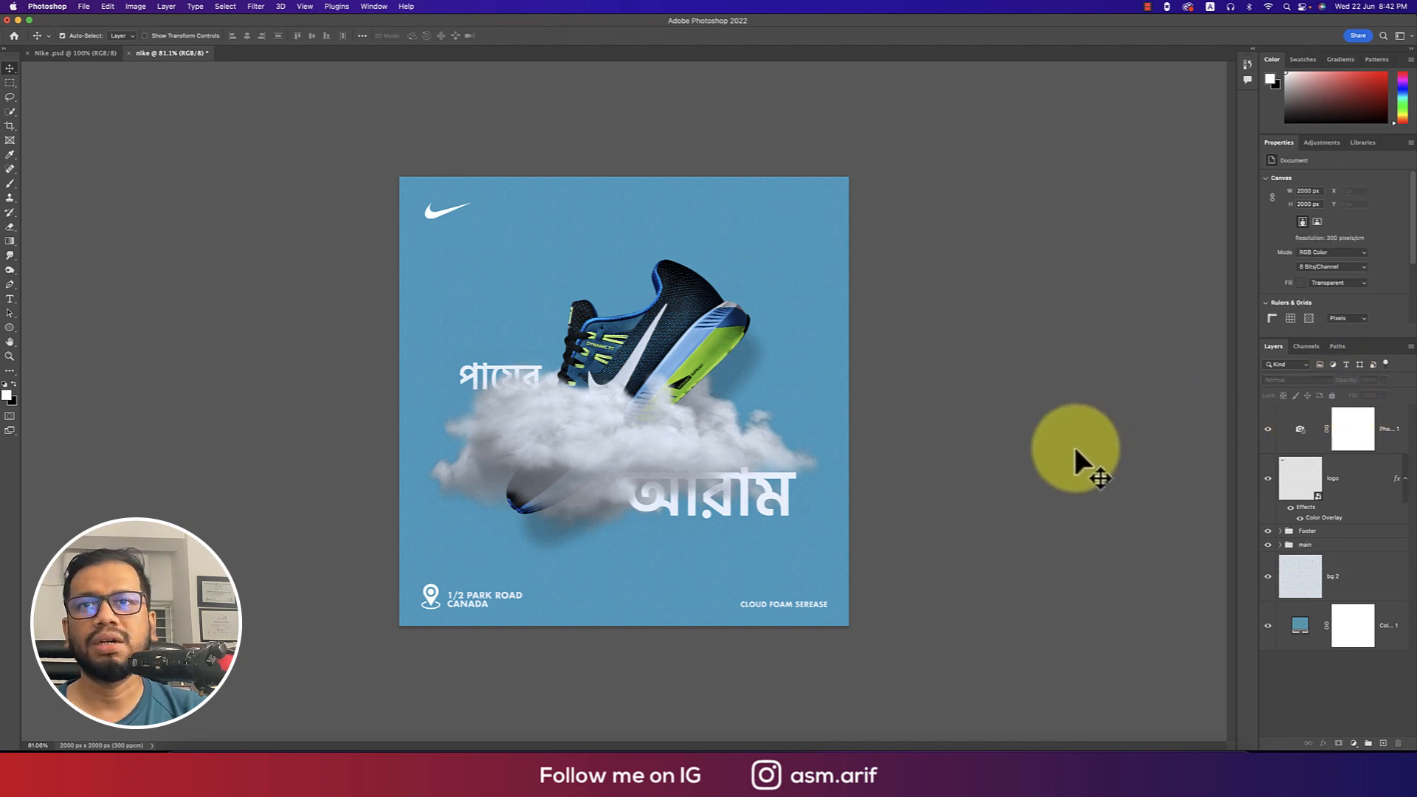